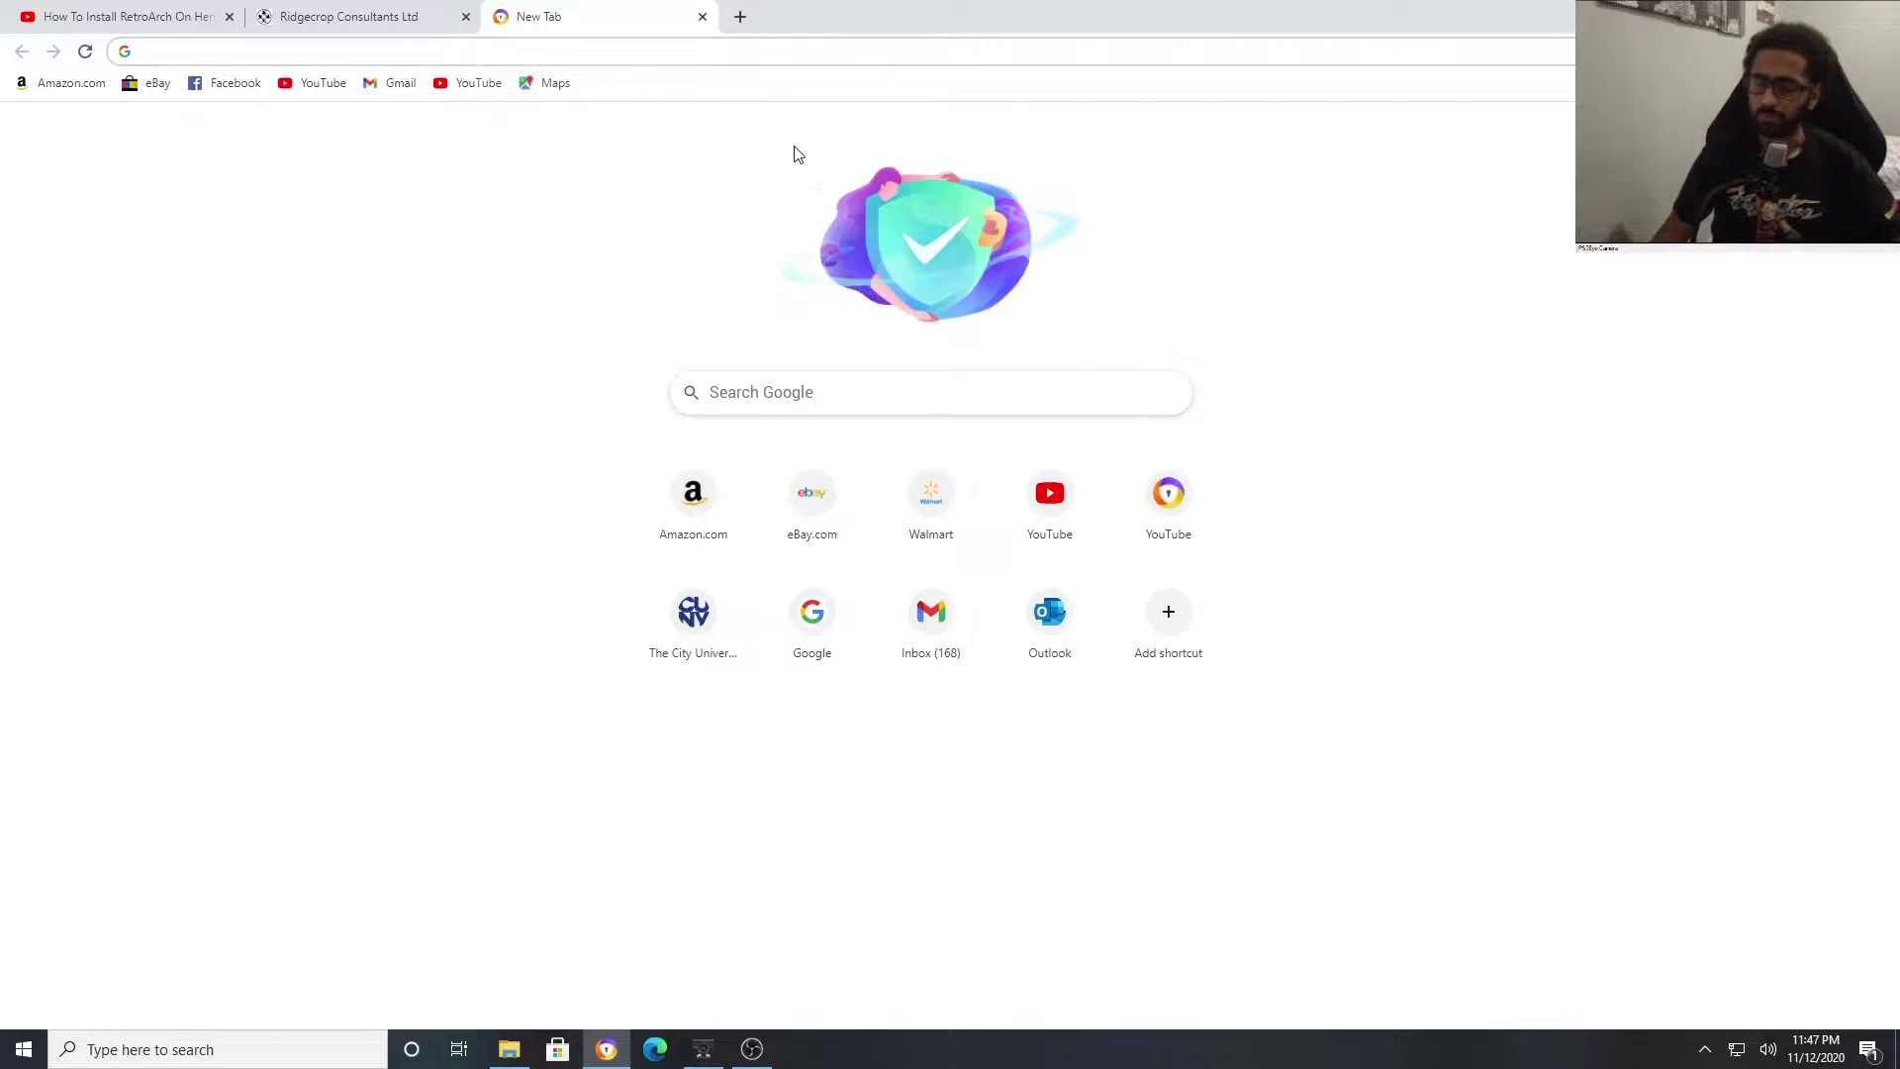
# Examine the RetroArch on HEN video's description for the prerequisites and the RetroArch PKG download link.
pyautogui.click(81, 17)
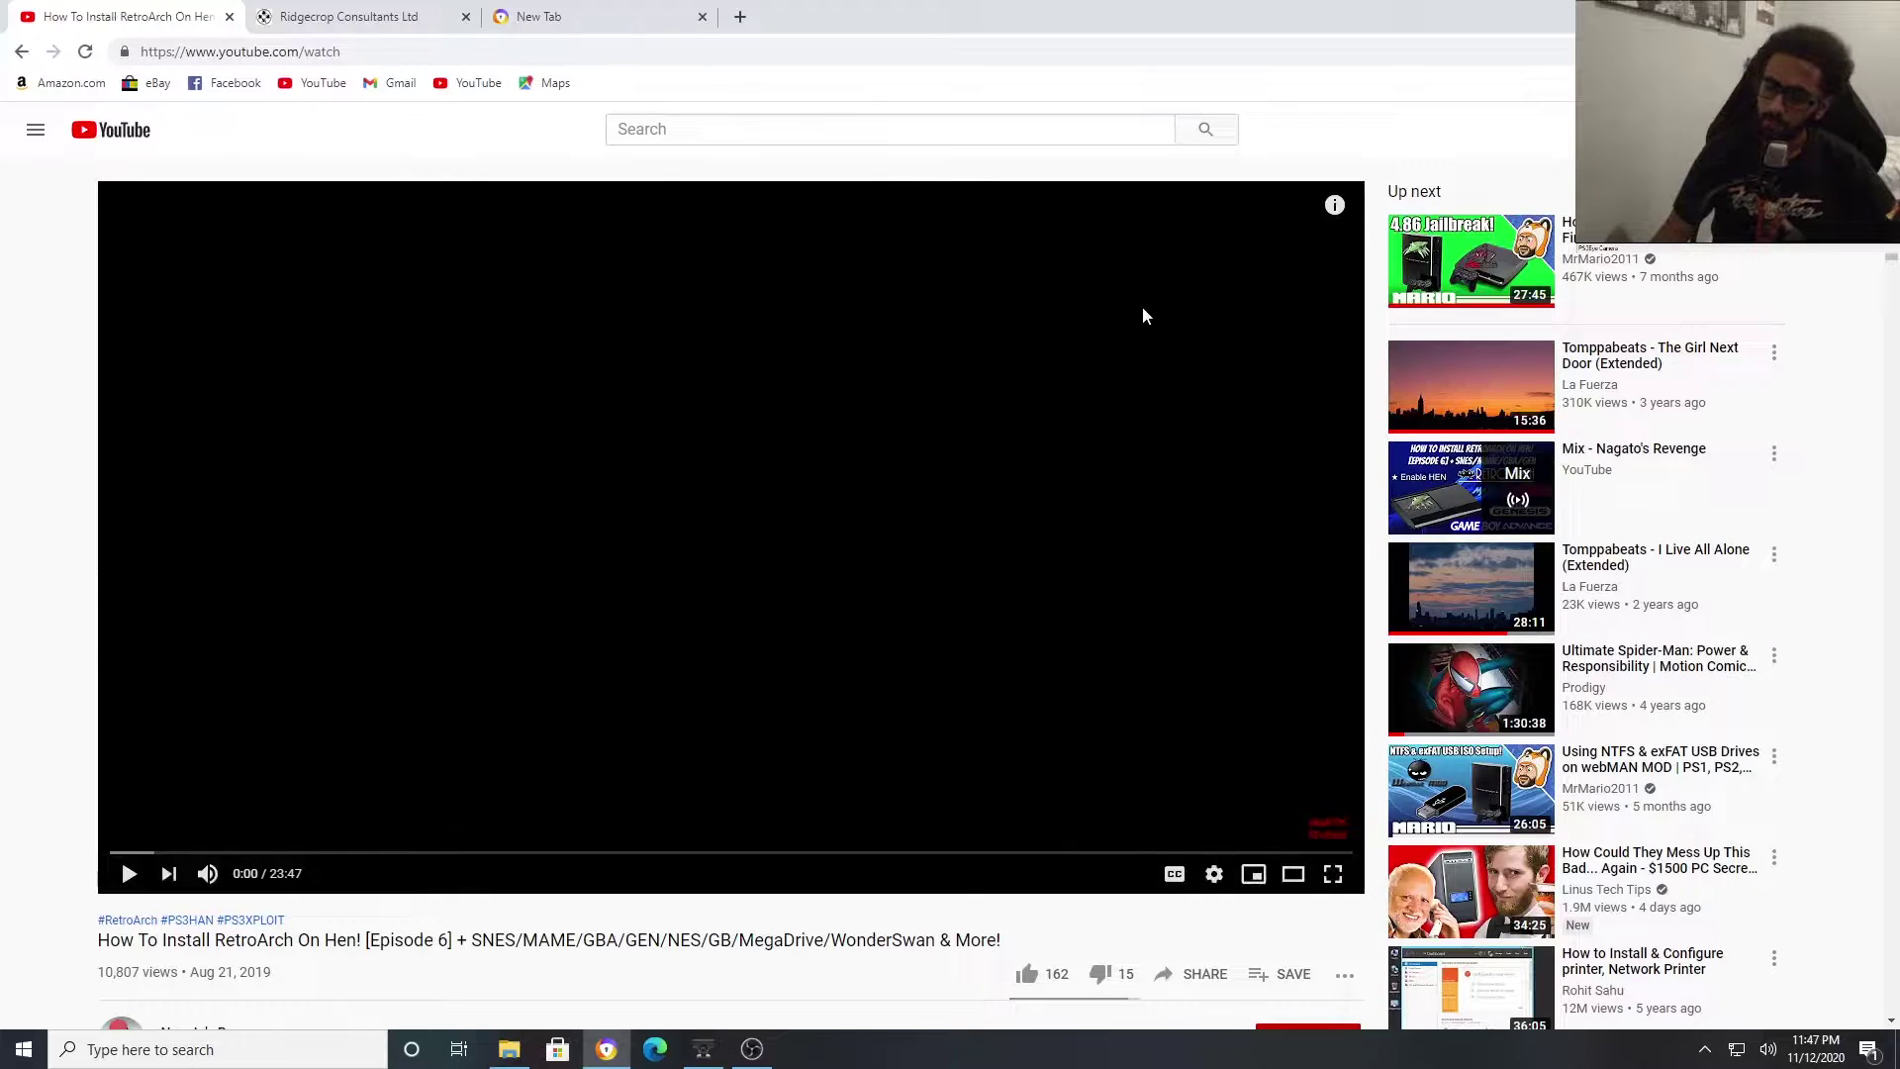
pyautogui.scroll(-5, 436, 702)
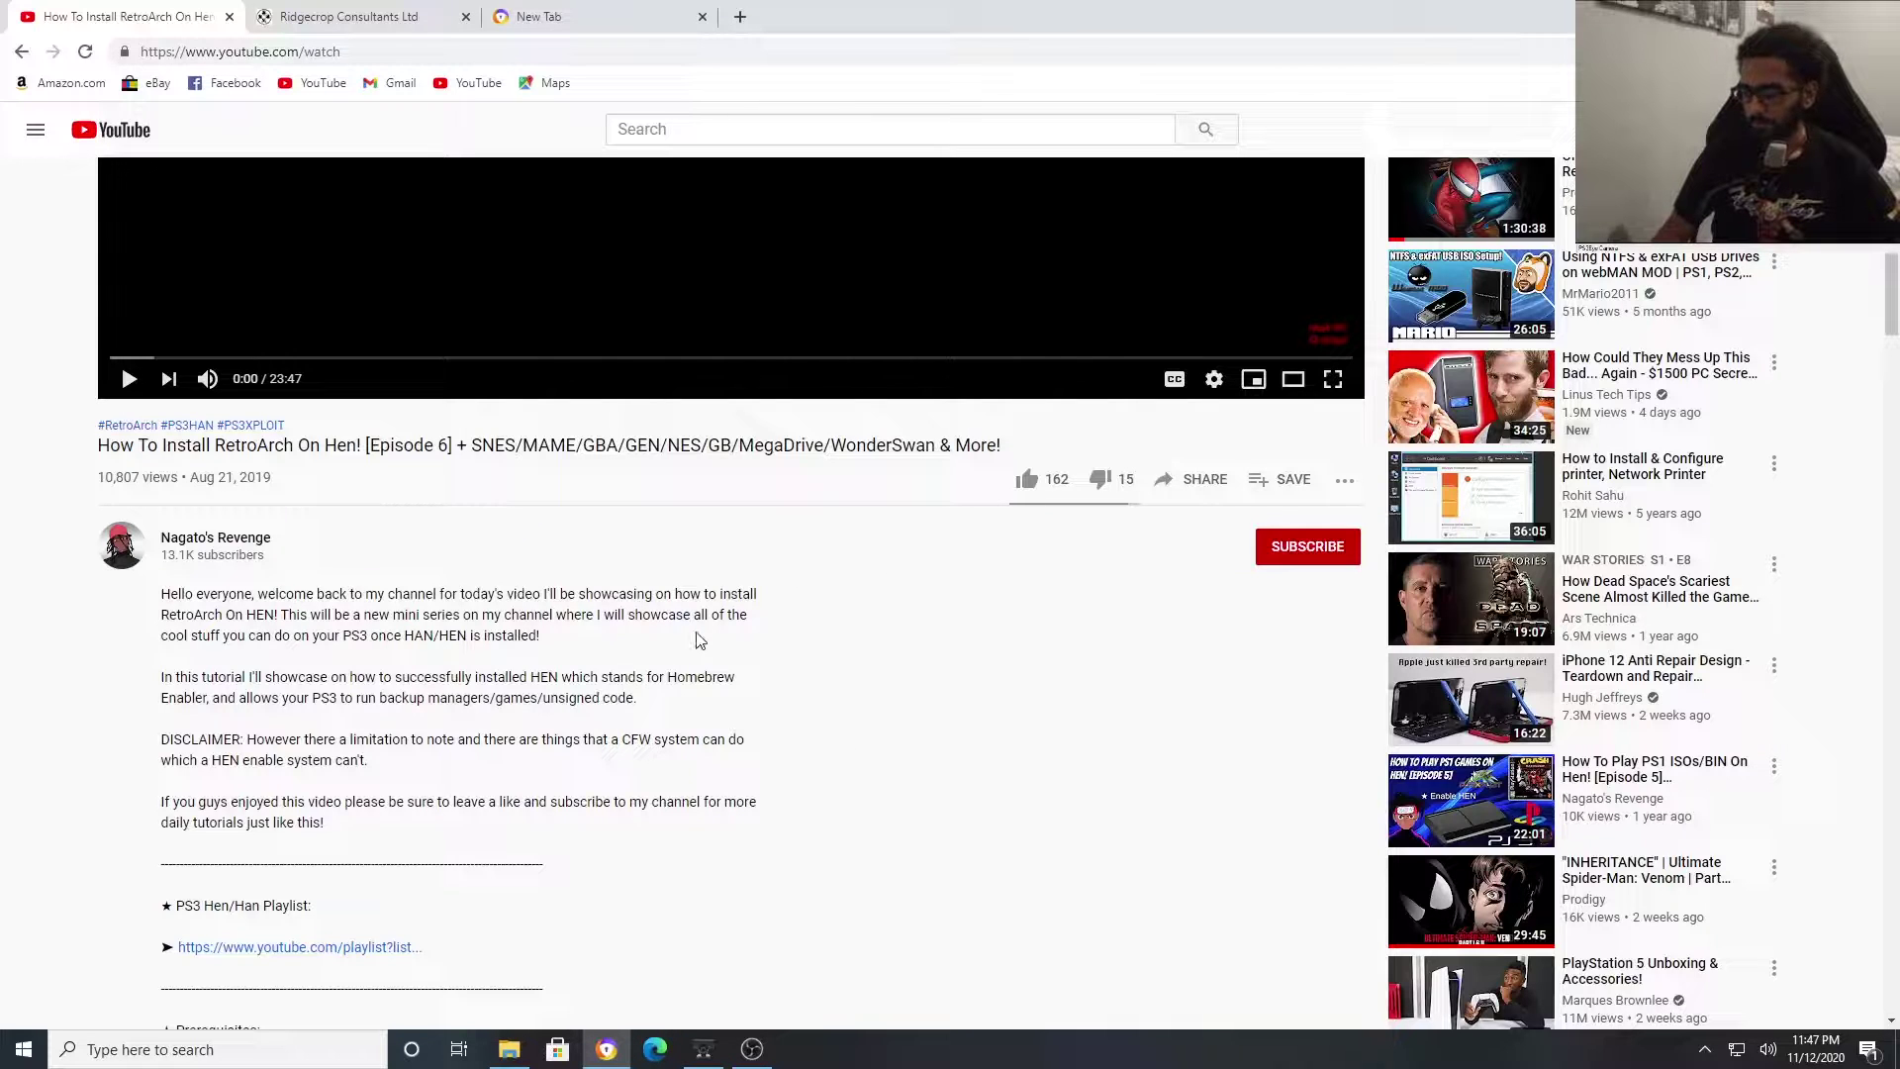
pyautogui.scroll(-5, 720, 696)
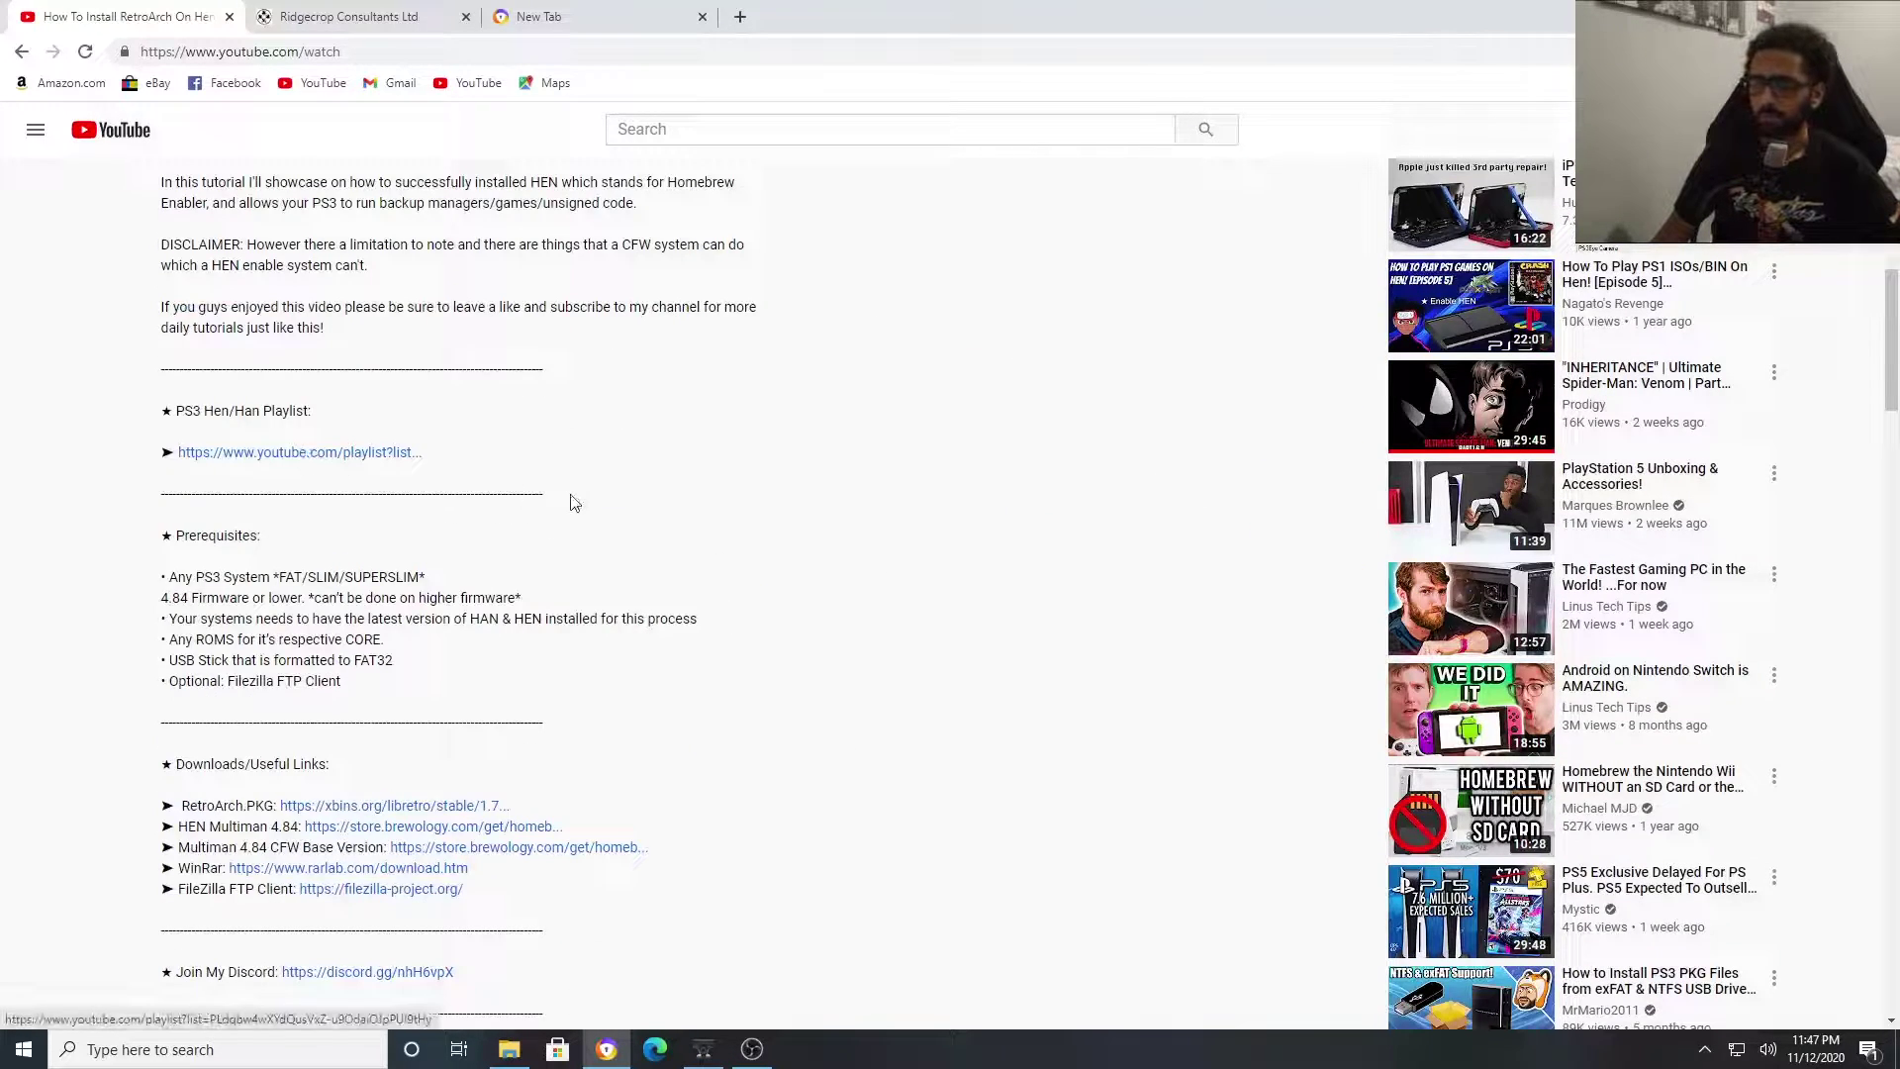
pyautogui.scroll(-5, 572, 503)
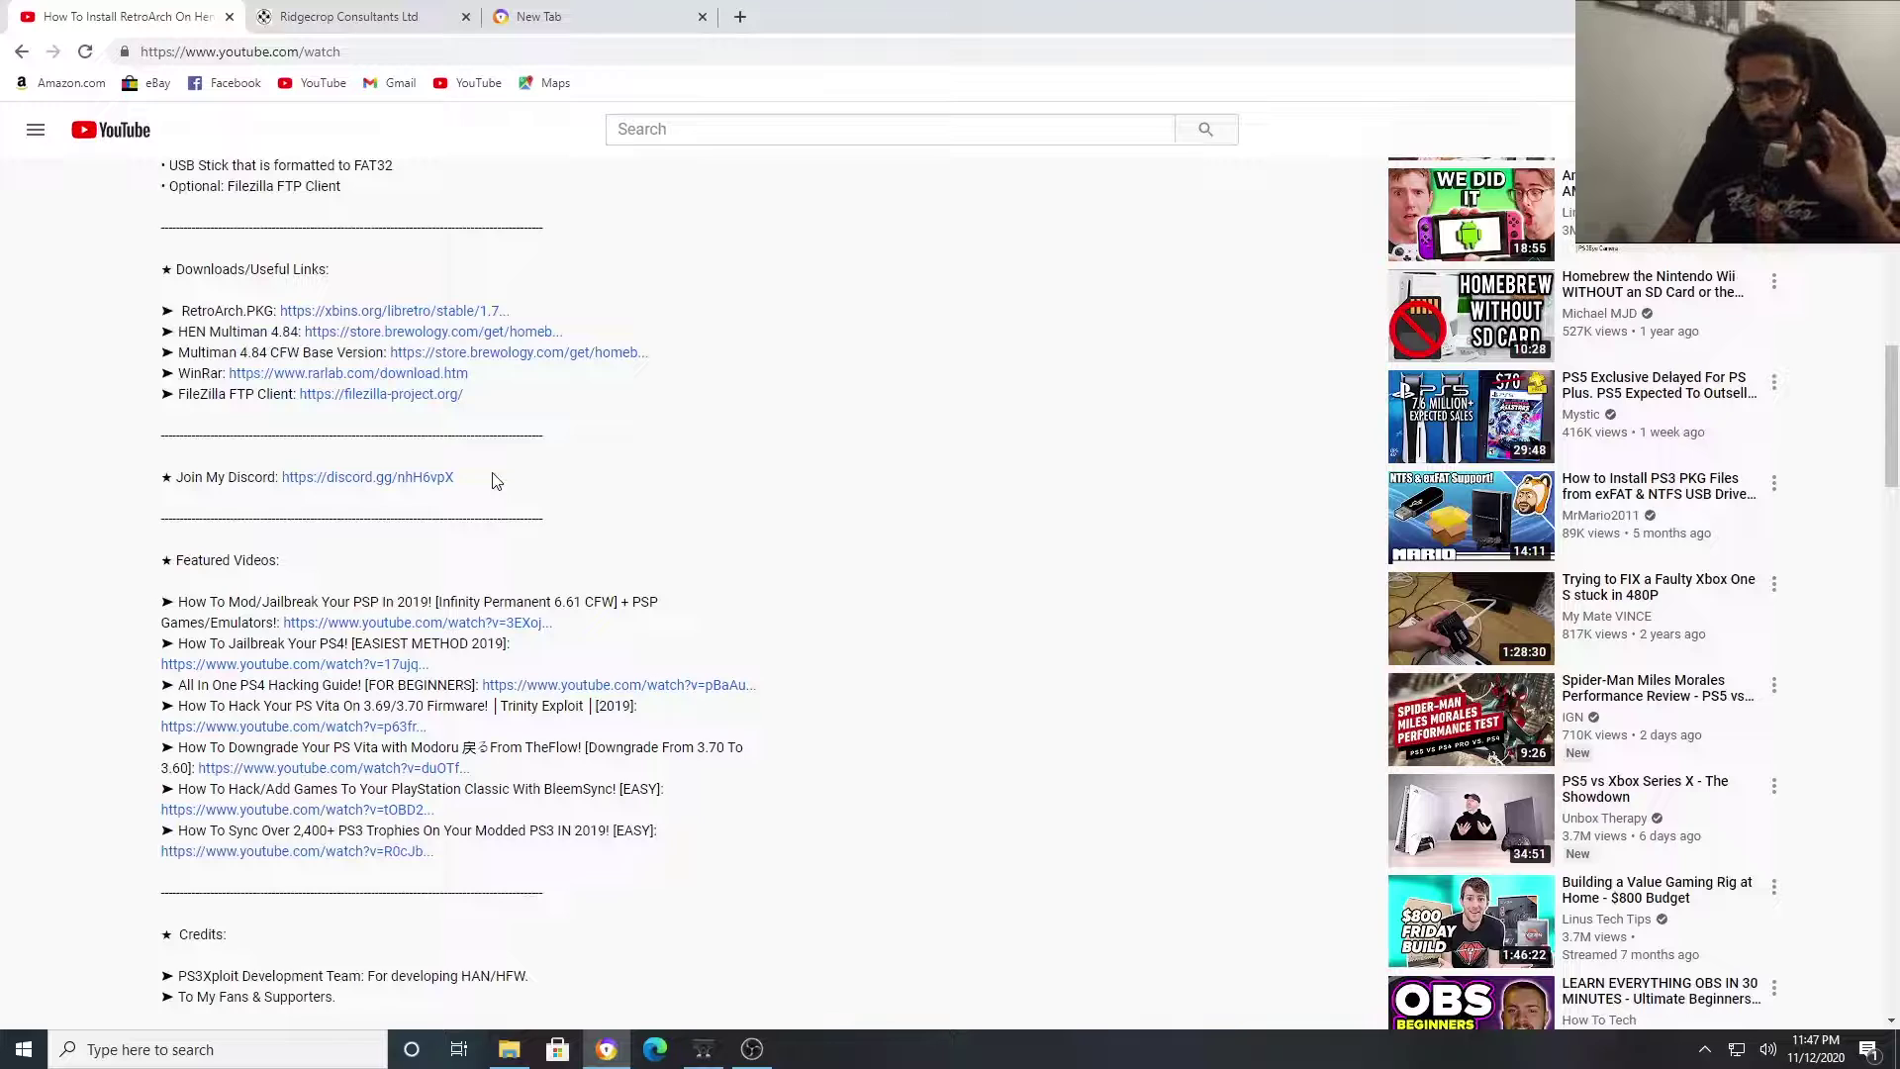
pyautogui.scroll(-5, 515, 490)
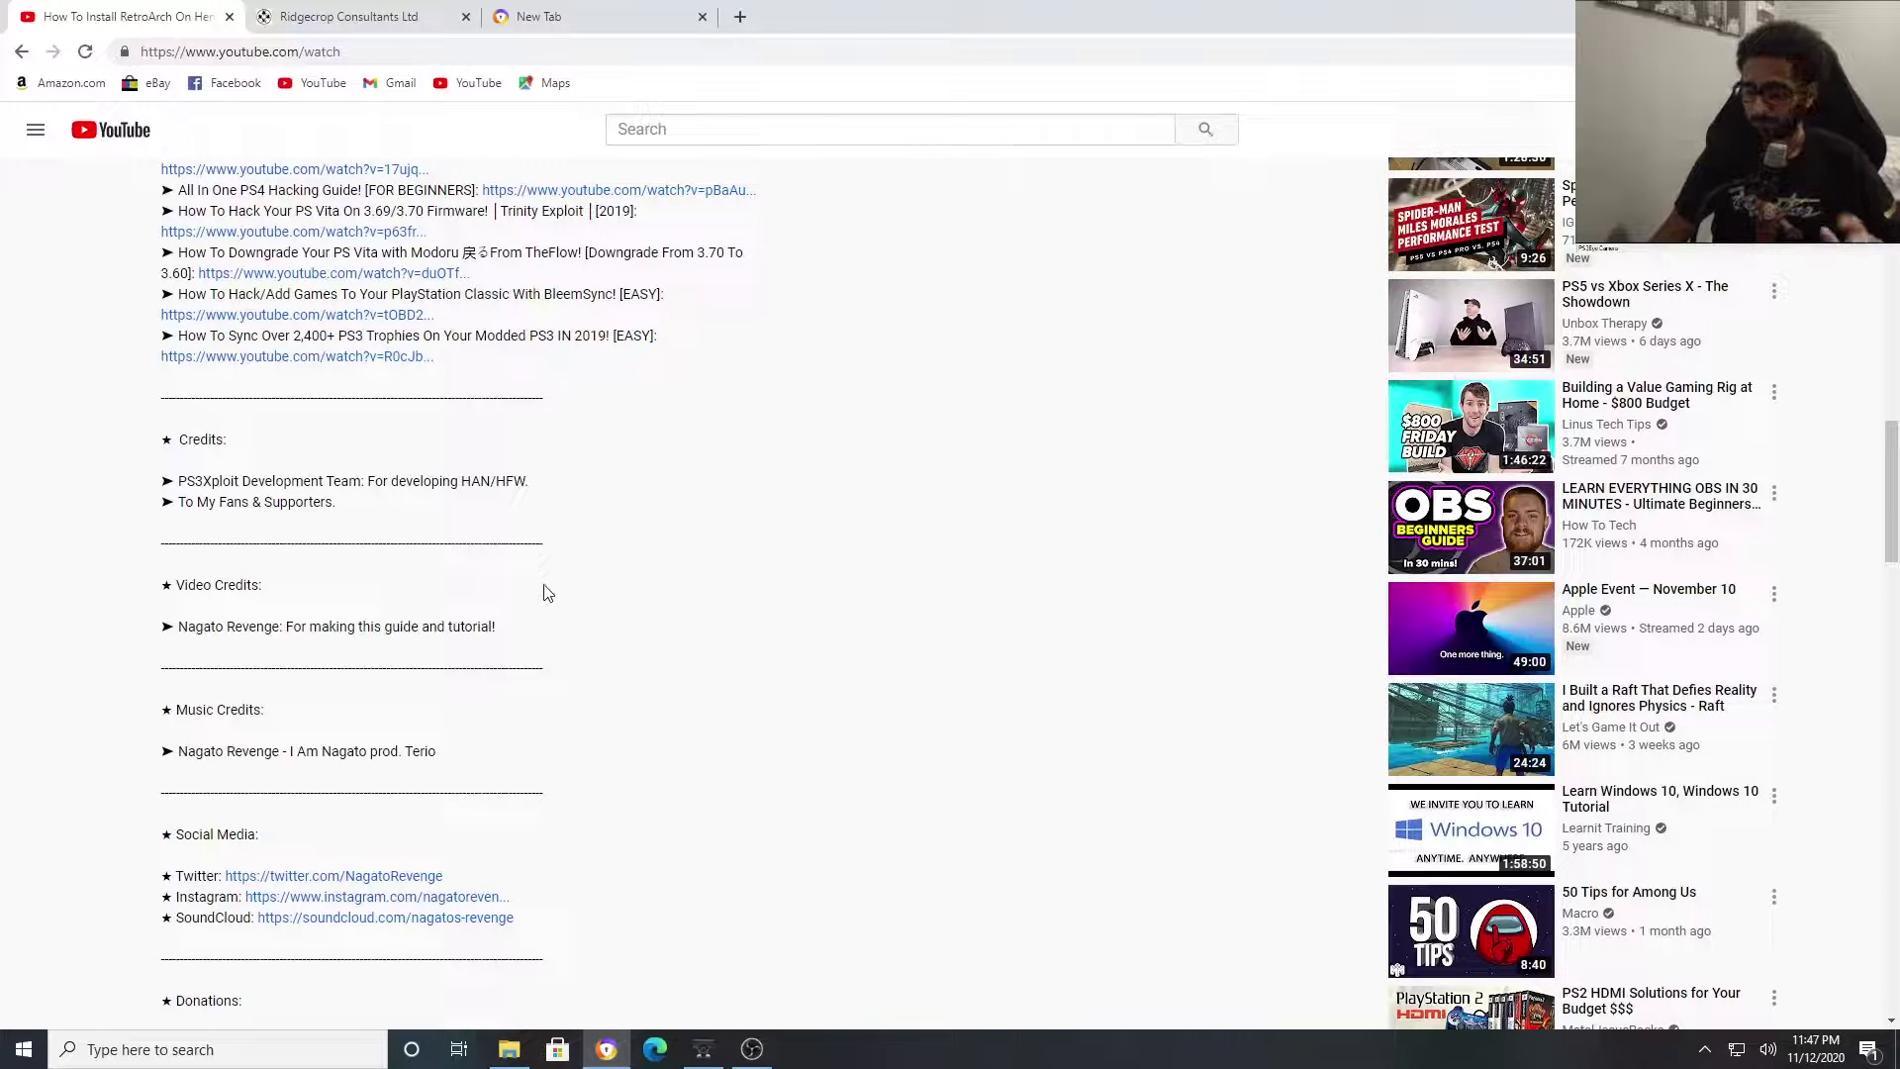
pyautogui.scroll(-5, 416, 781)
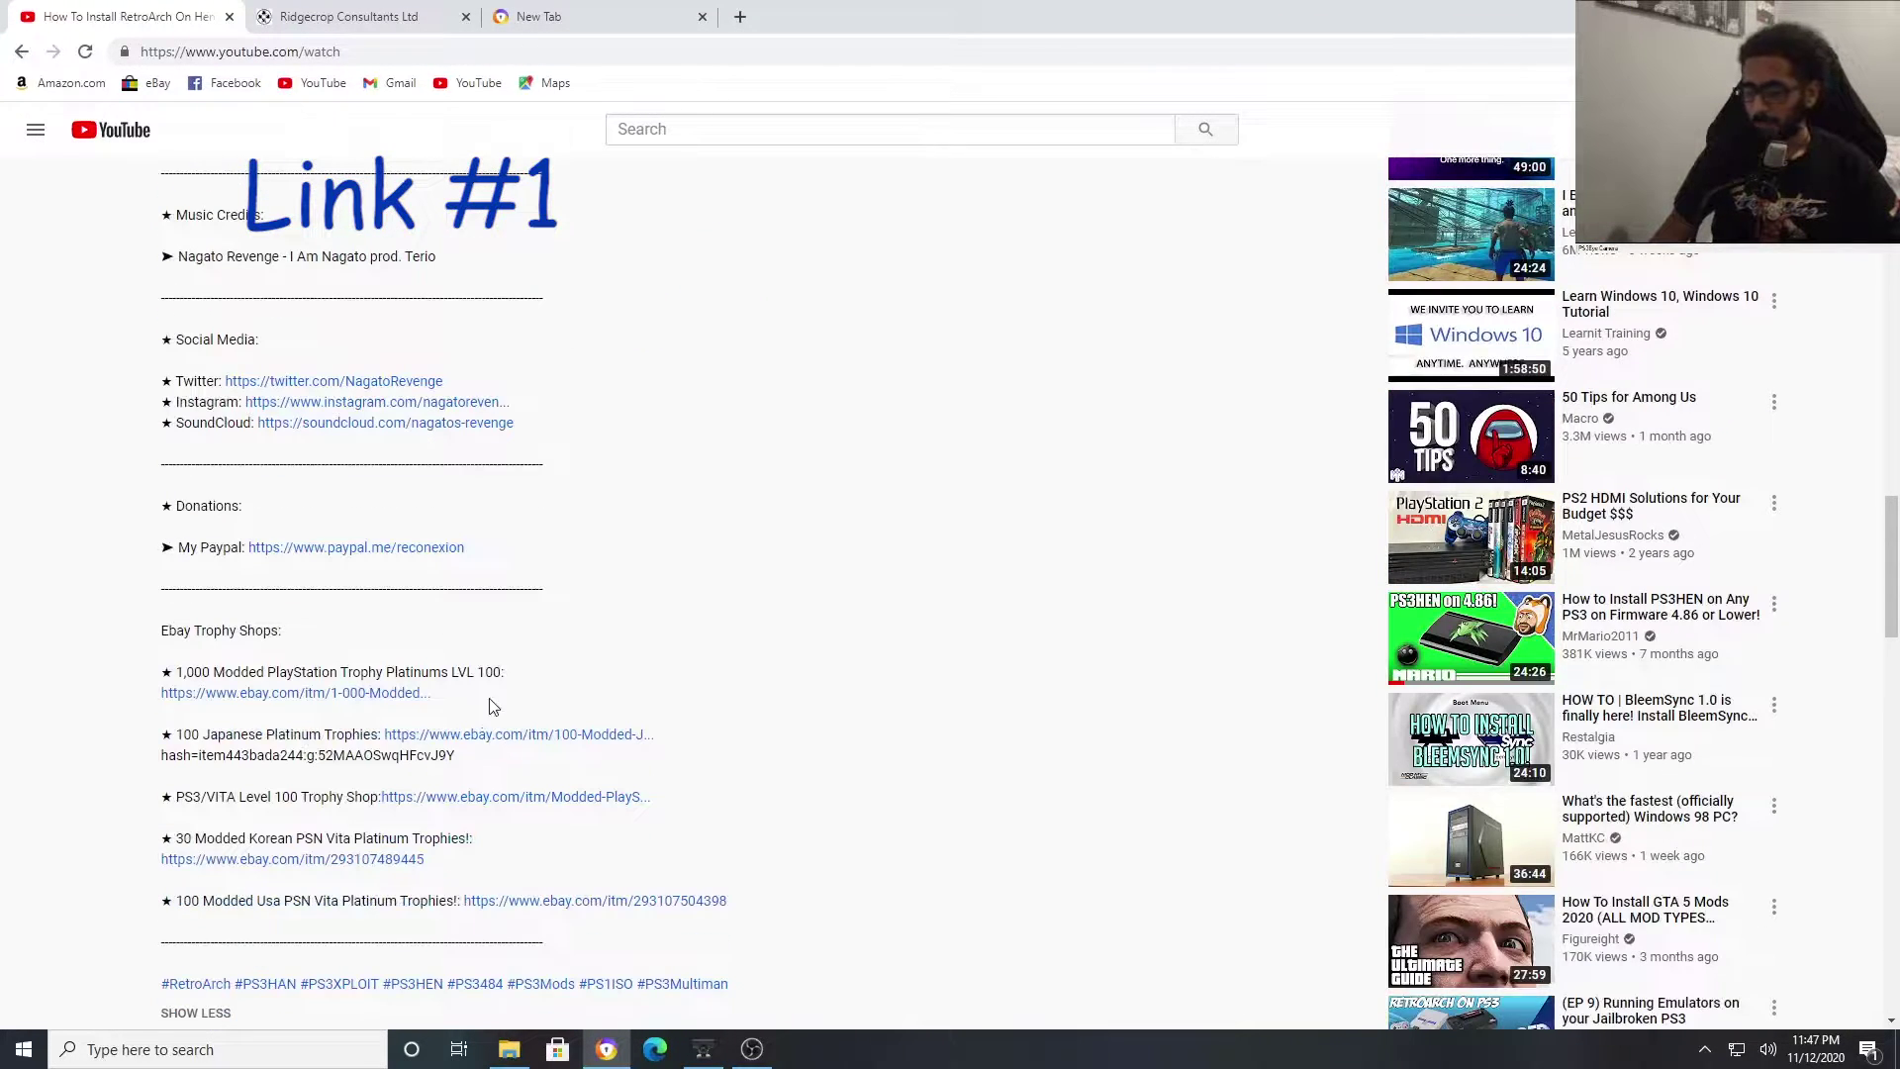
pyautogui.scroll(-6, 485, 697)
pyautogui.scroll(6, 482, 697)
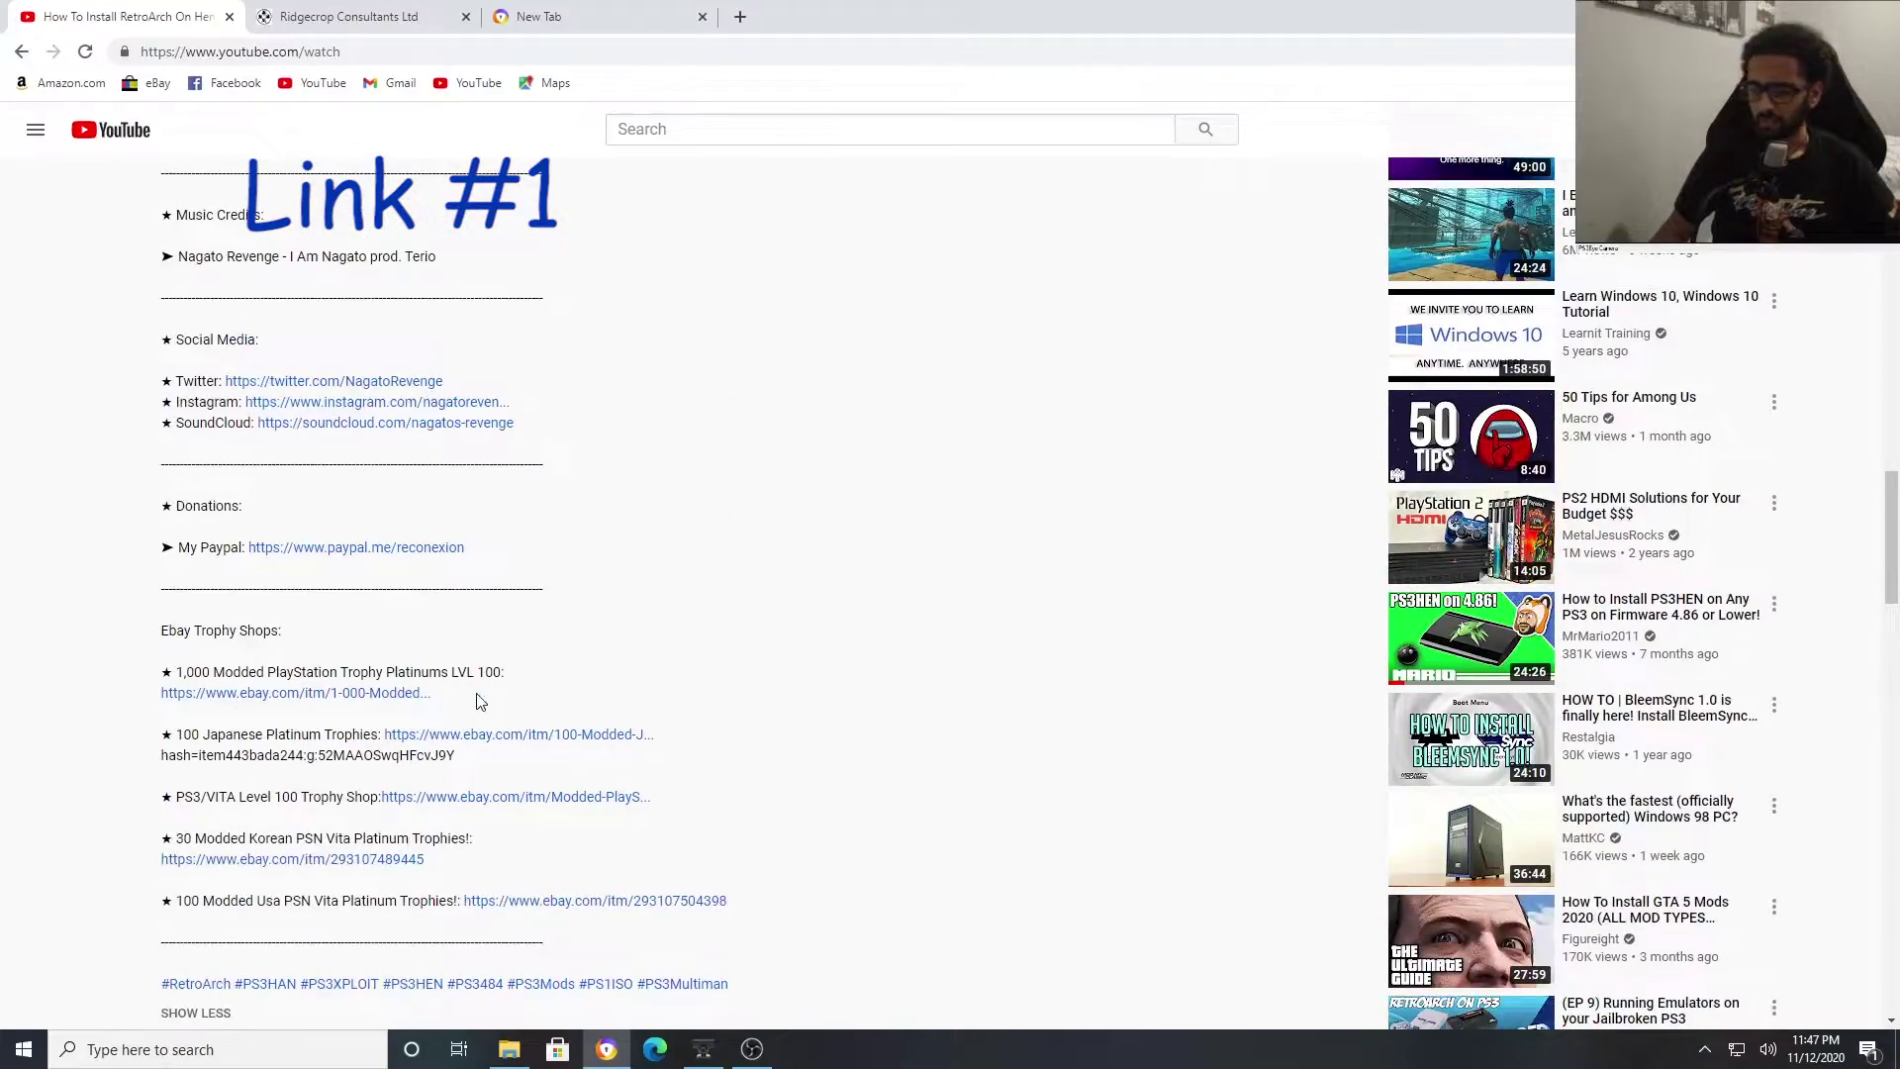
pyautogui.scroll(9, 536, 697)
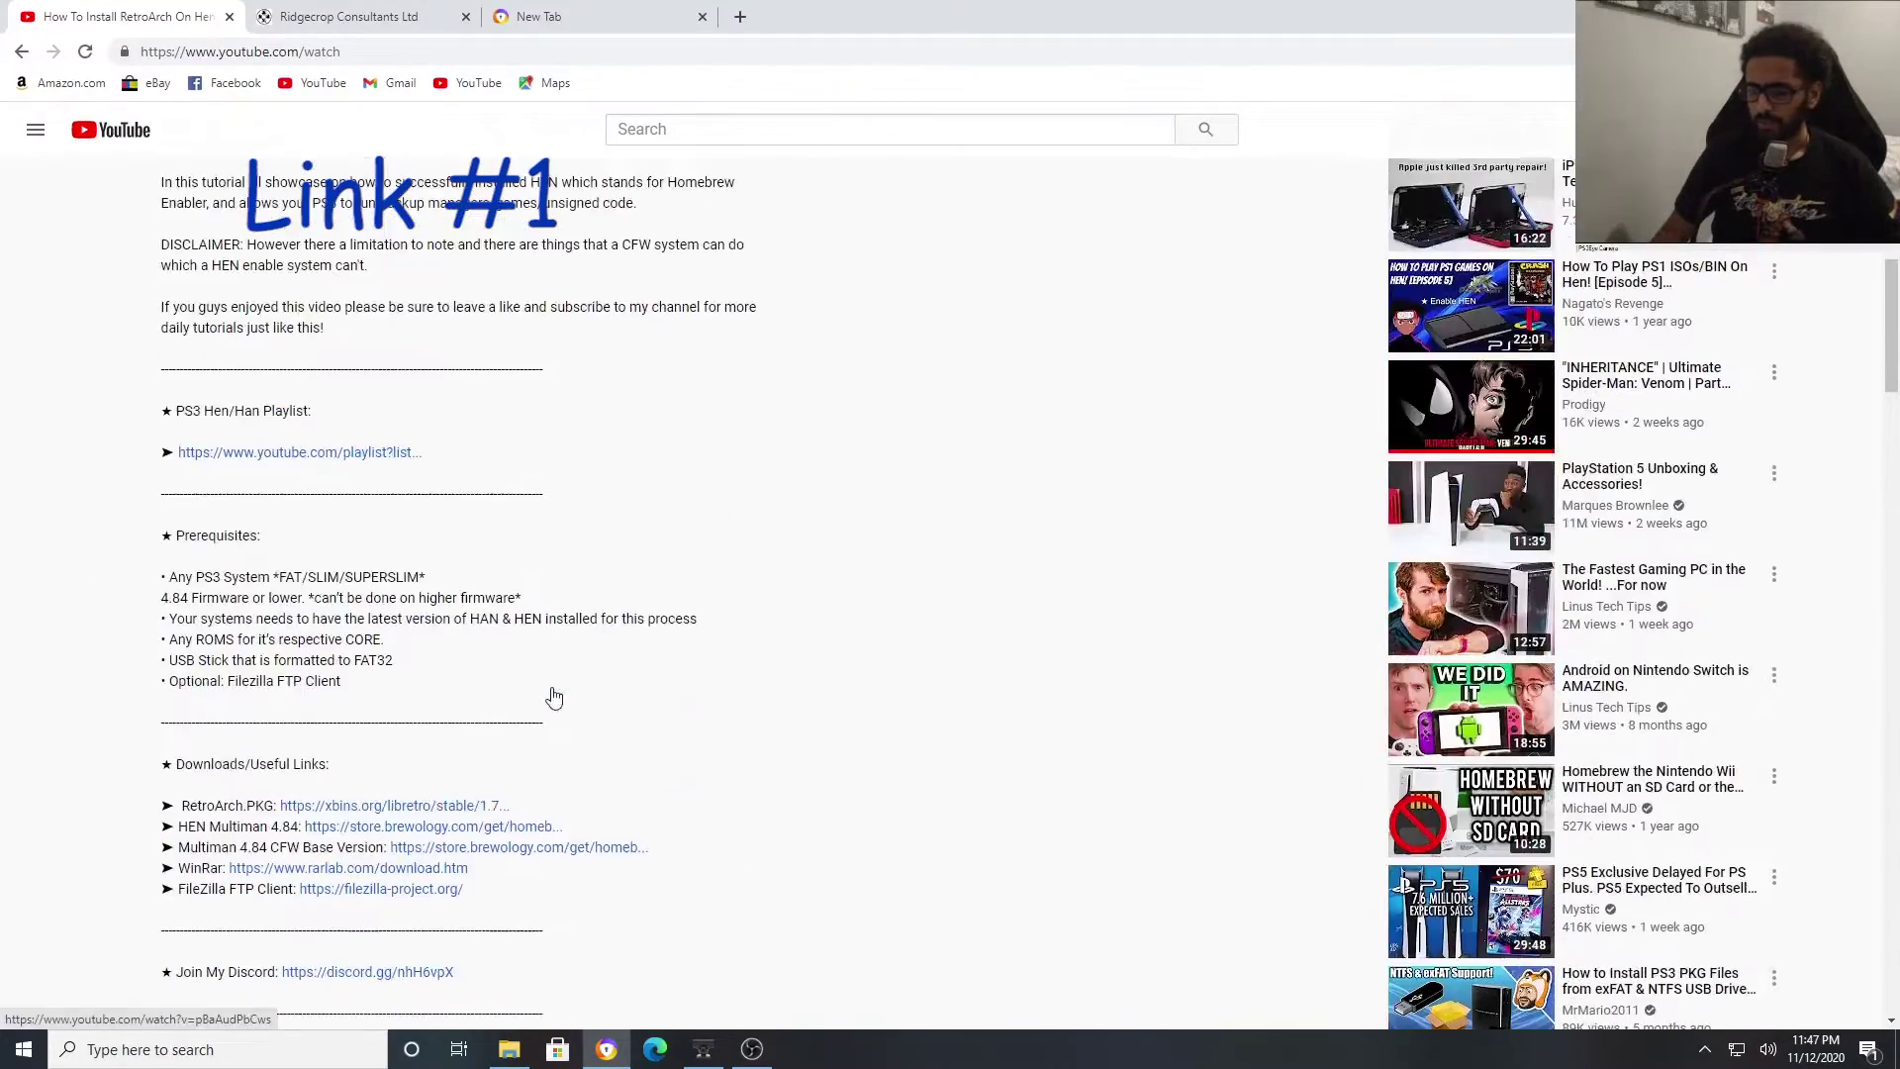
pyautogui.scroll(5, 551, 693)
pyautogui.scroll(-5, 495, 613)
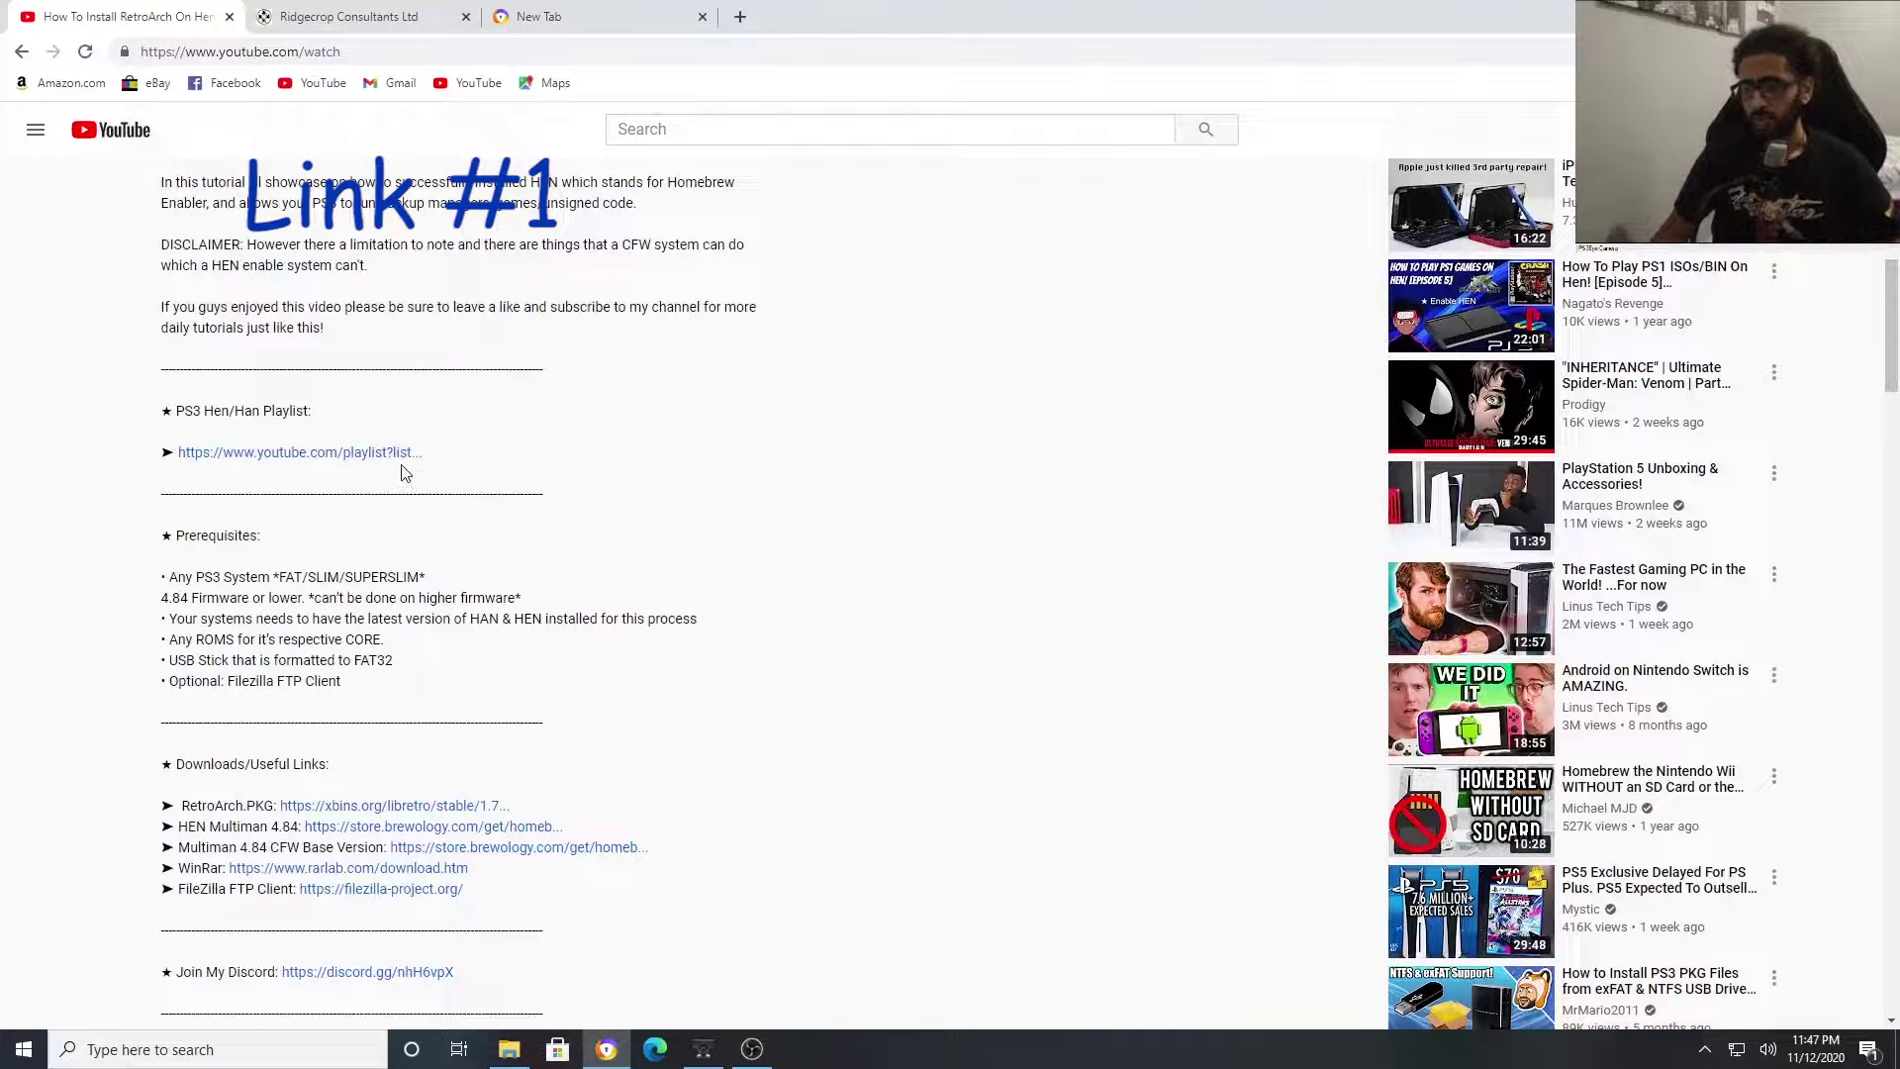
pyautogui.scroll(-5, 705, 490)
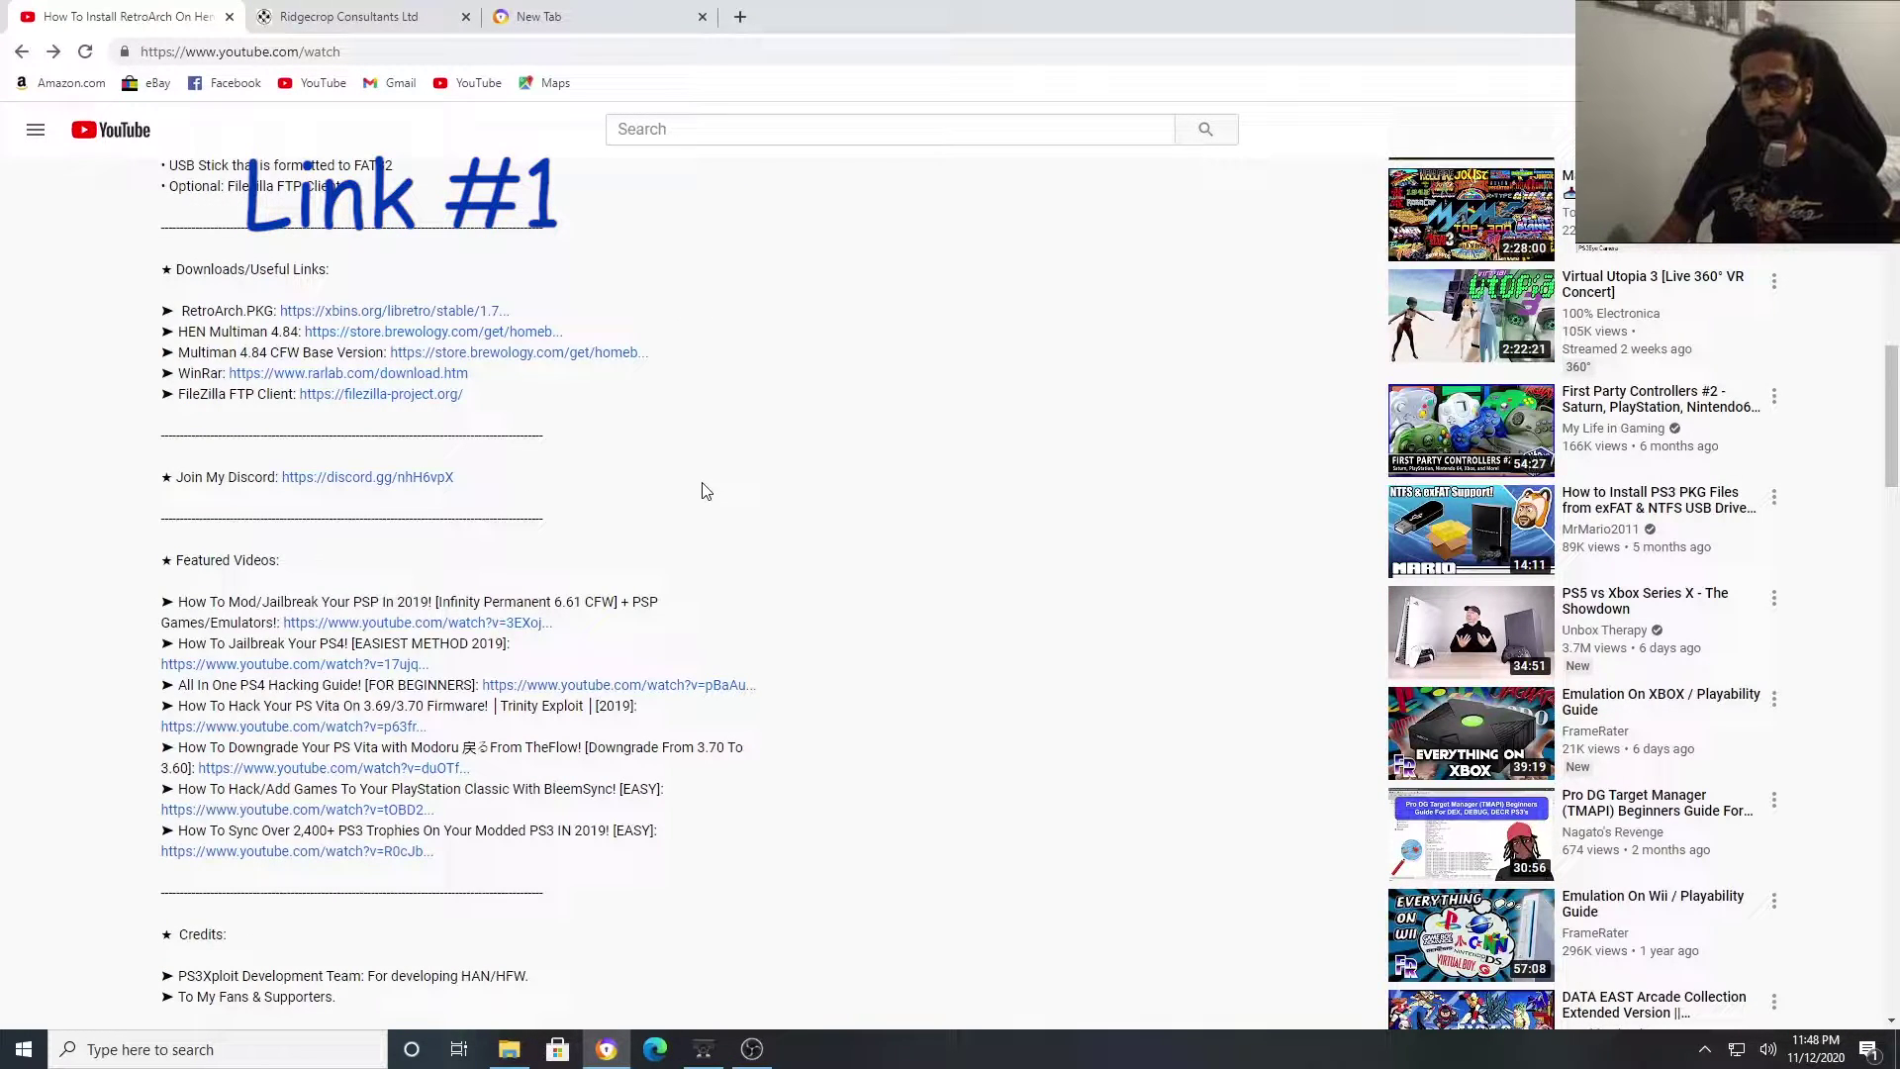
# Download the RetroArch PKG from the link in the video description, keeping the unverified file and closing the video page.
pyautogui.click(351, 315)
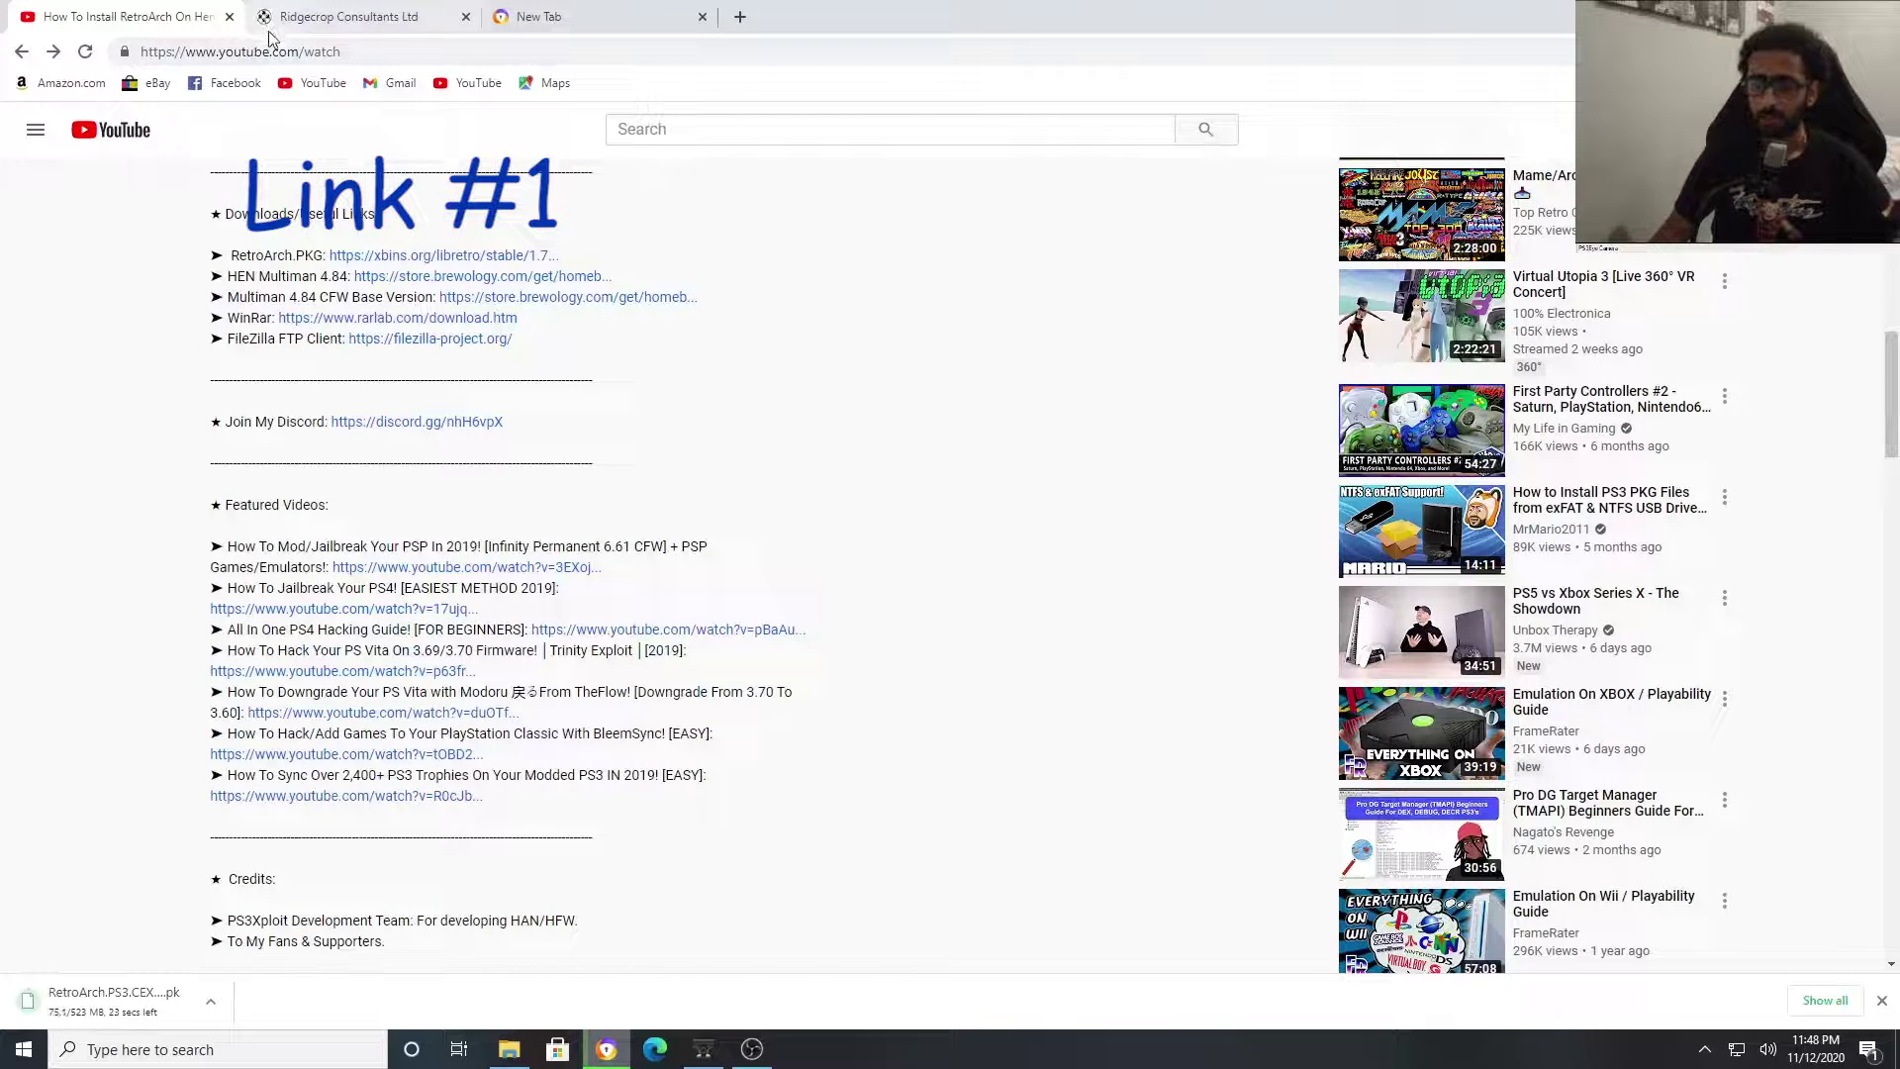
pyautogui.click(229, 17)
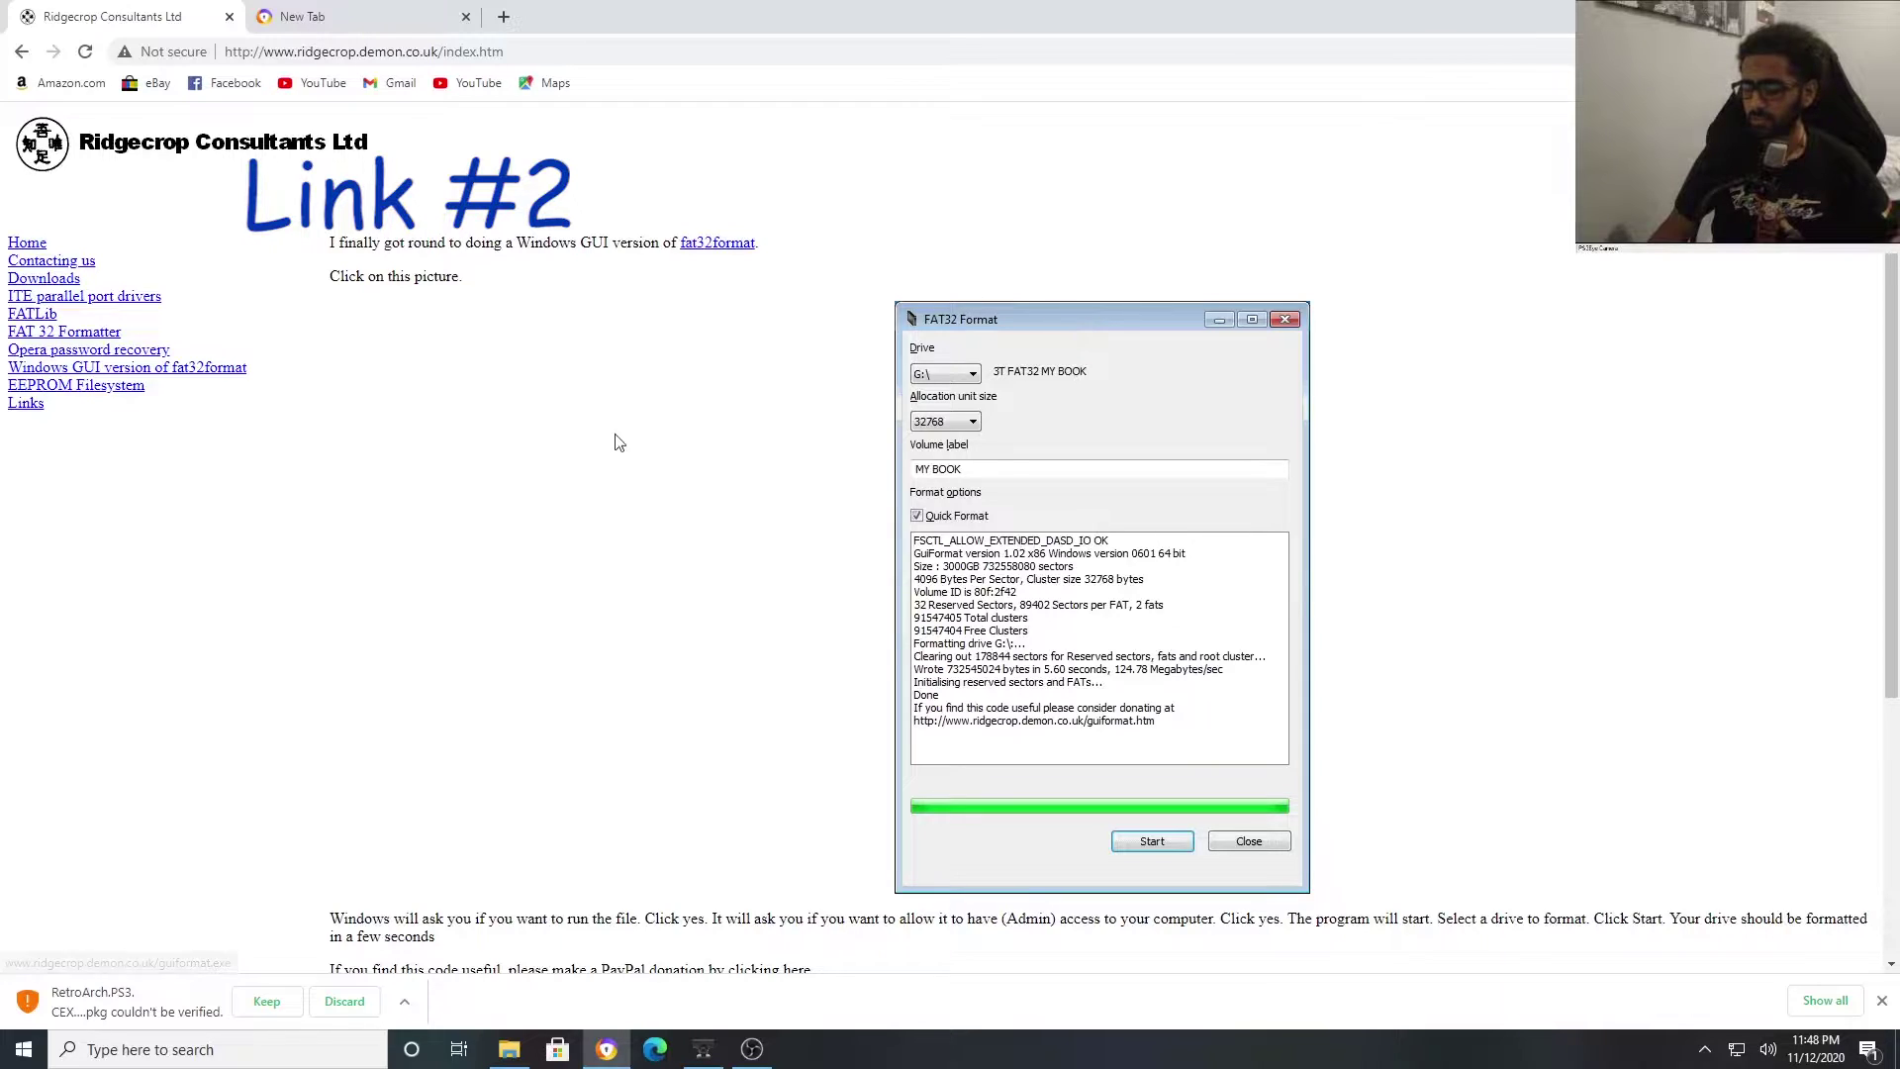
pyautogui.click(282, 1000)
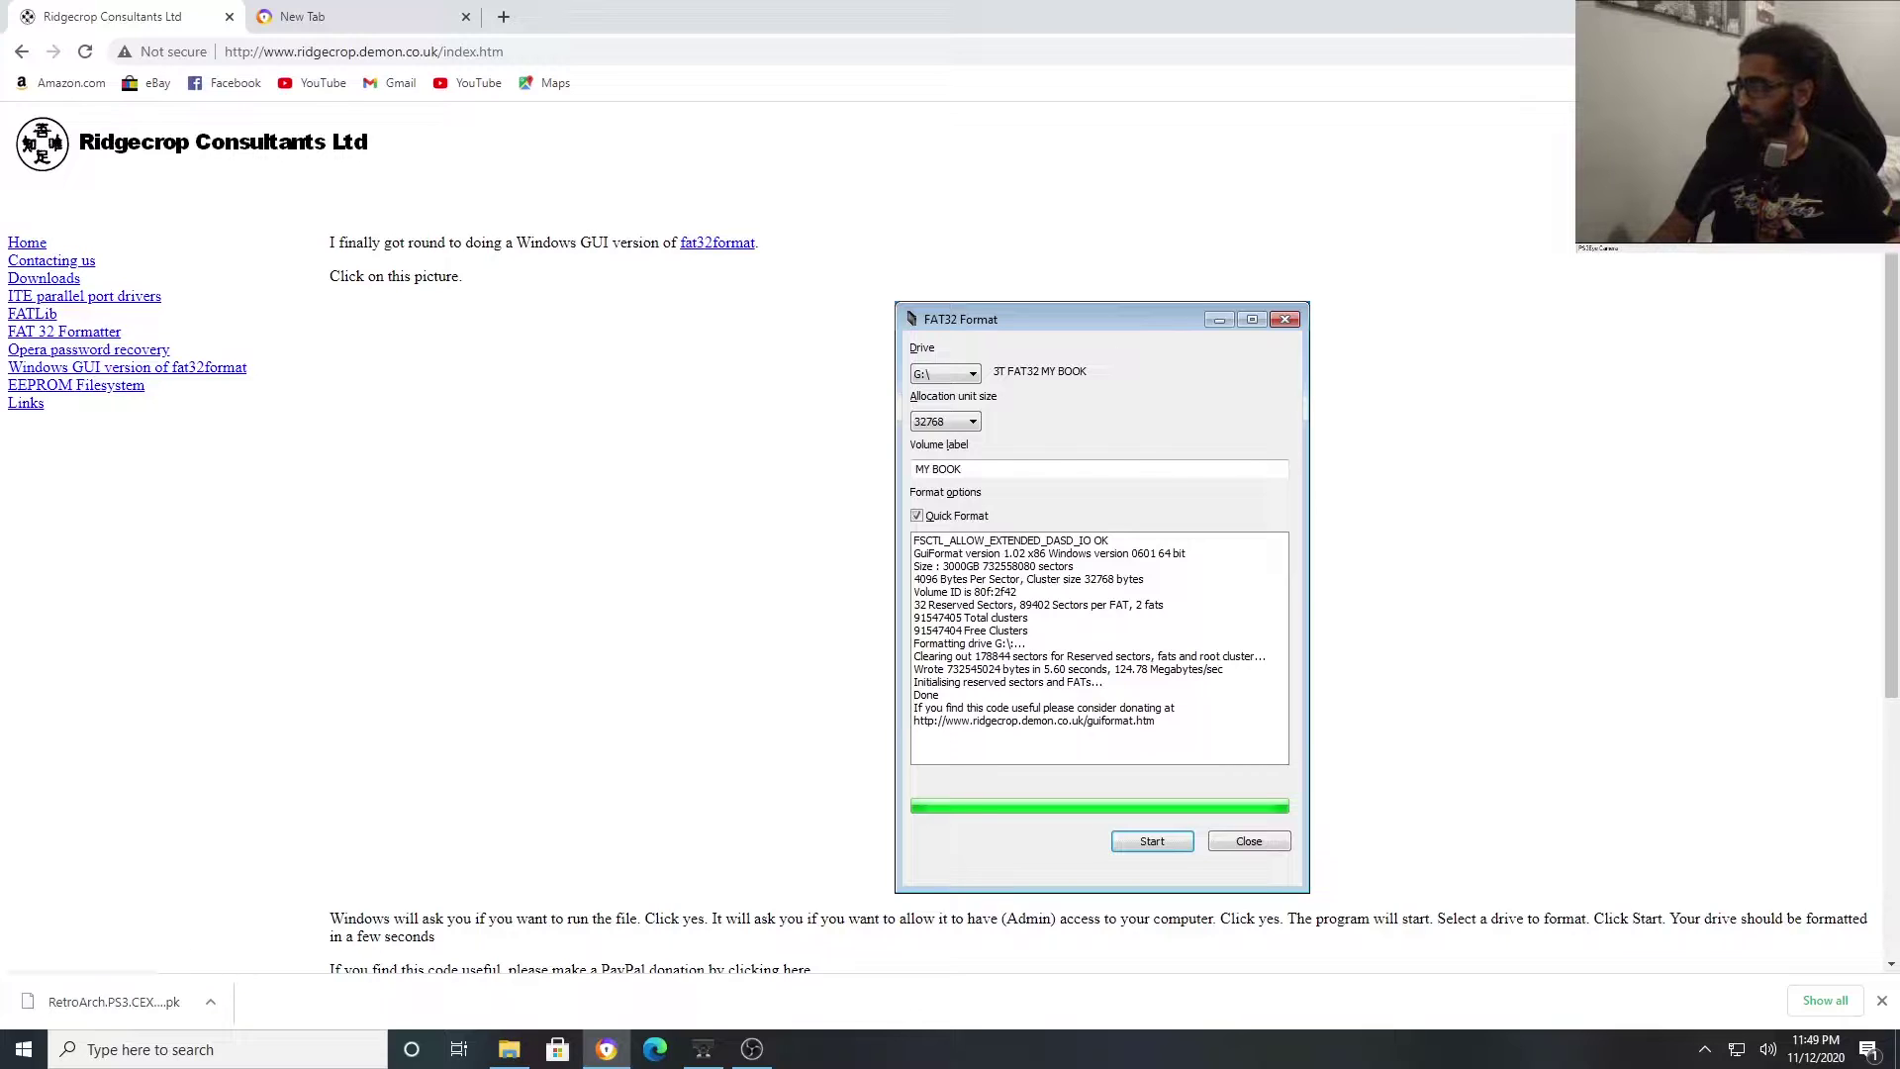
# Open the 945X (E:) USB drive and review its format options with FAT32 as the file system, without starting the format.
pyautogui.press('super+e')
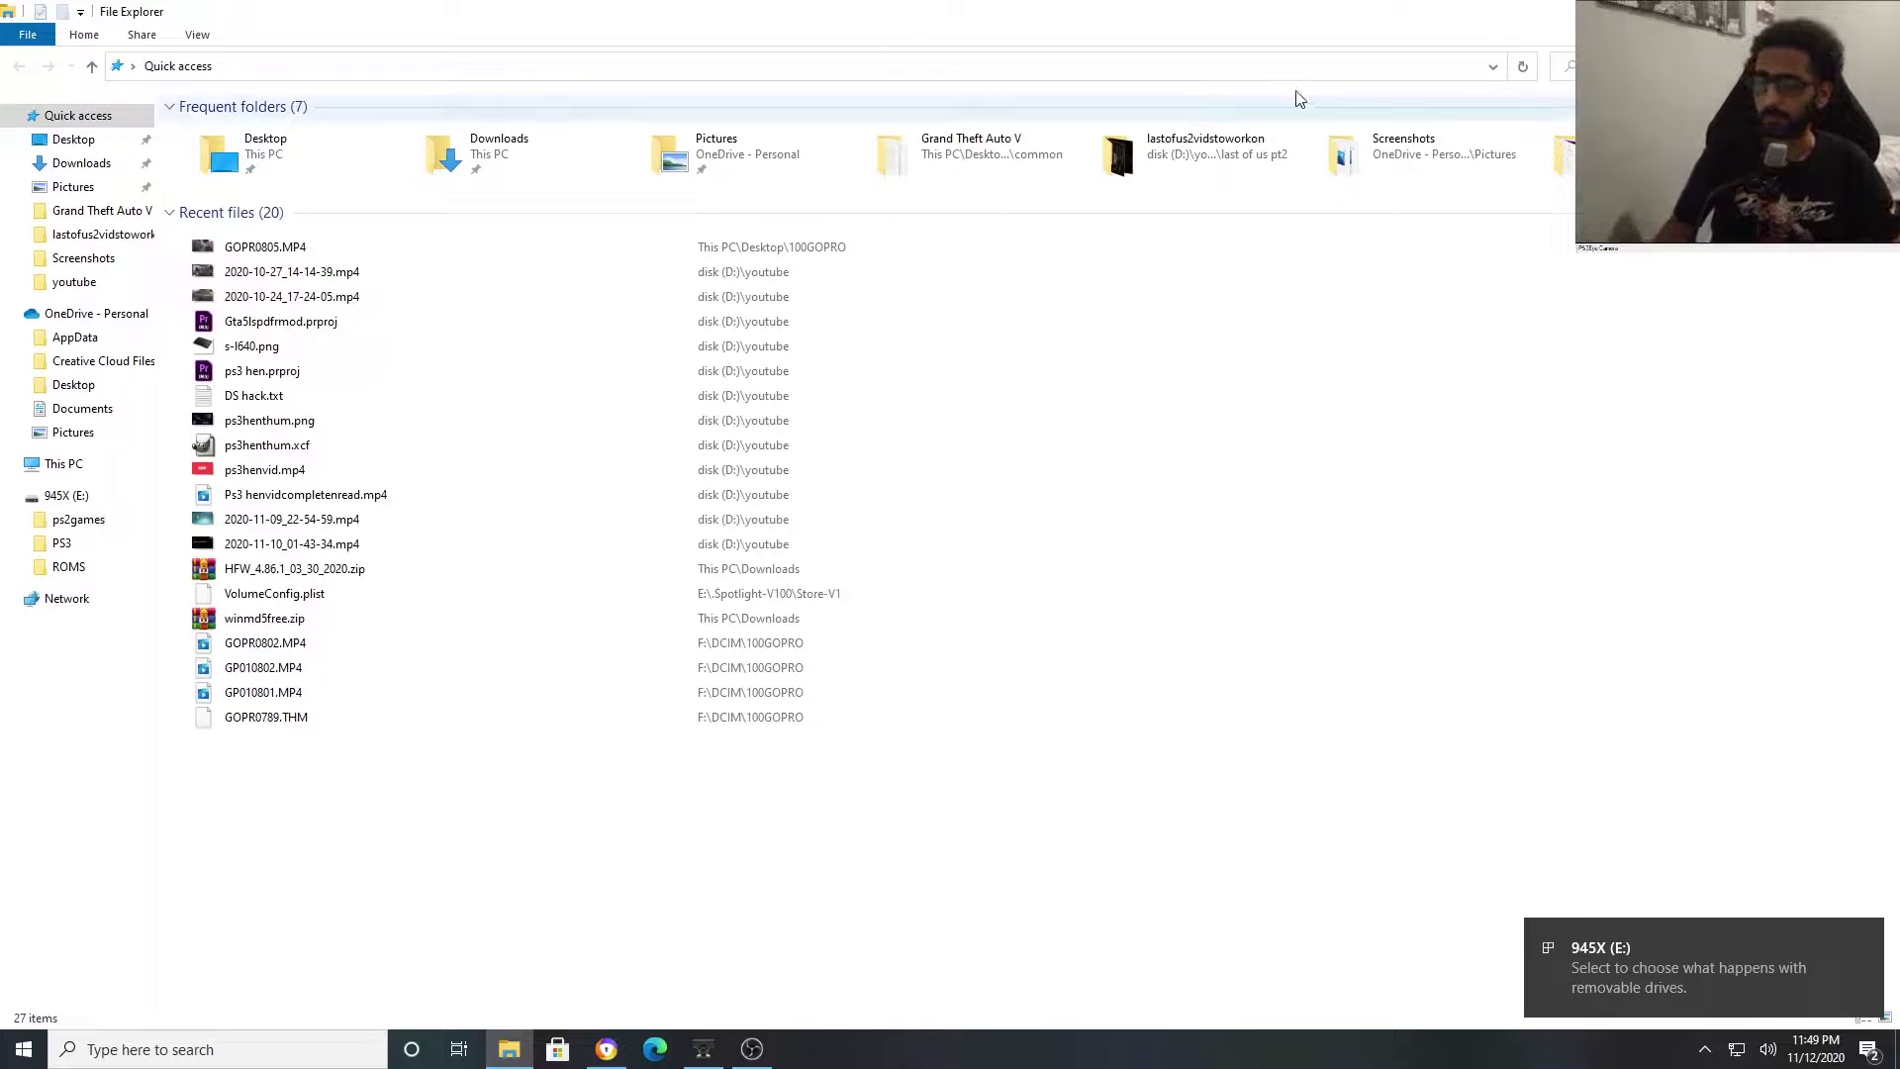
pyautogui.click(99, 496)
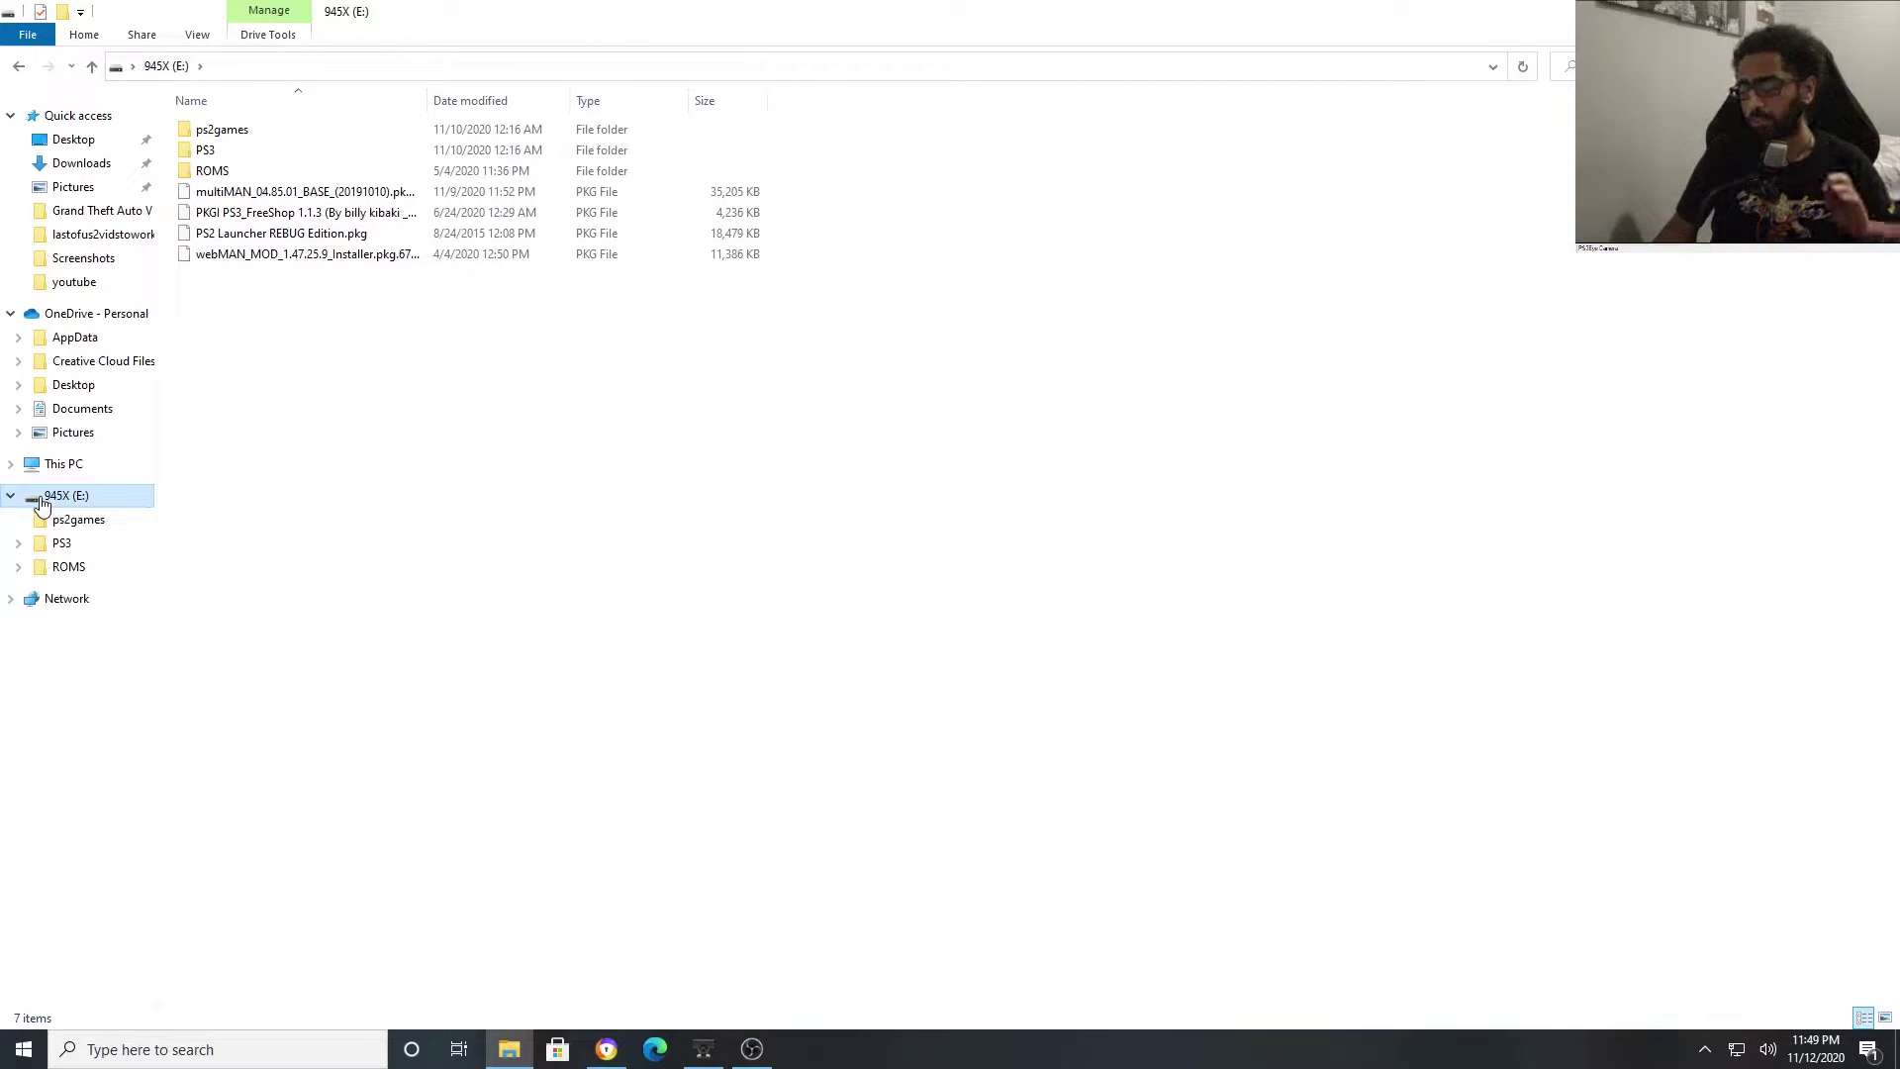
pyautogui.rightClick(119, 493)
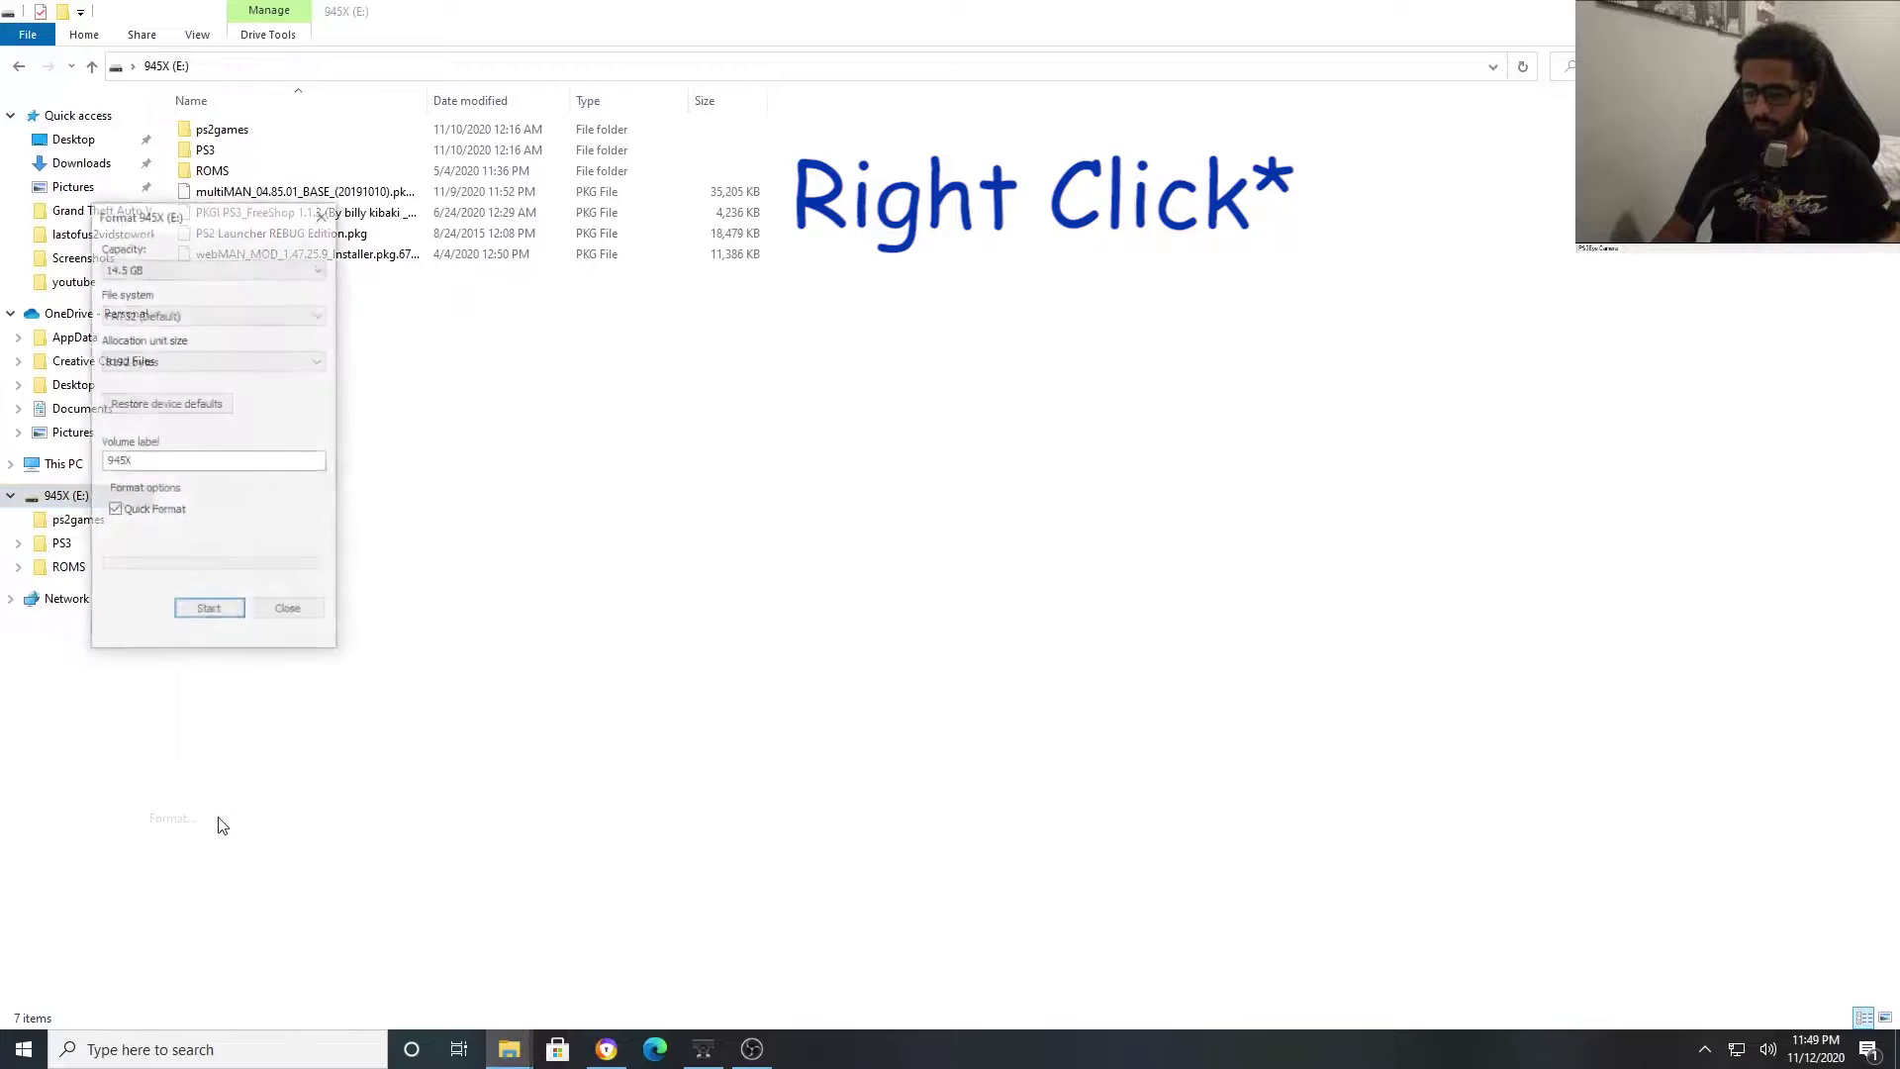
pyautogui.click(220, 819)
pyautogui.click(205, 317)
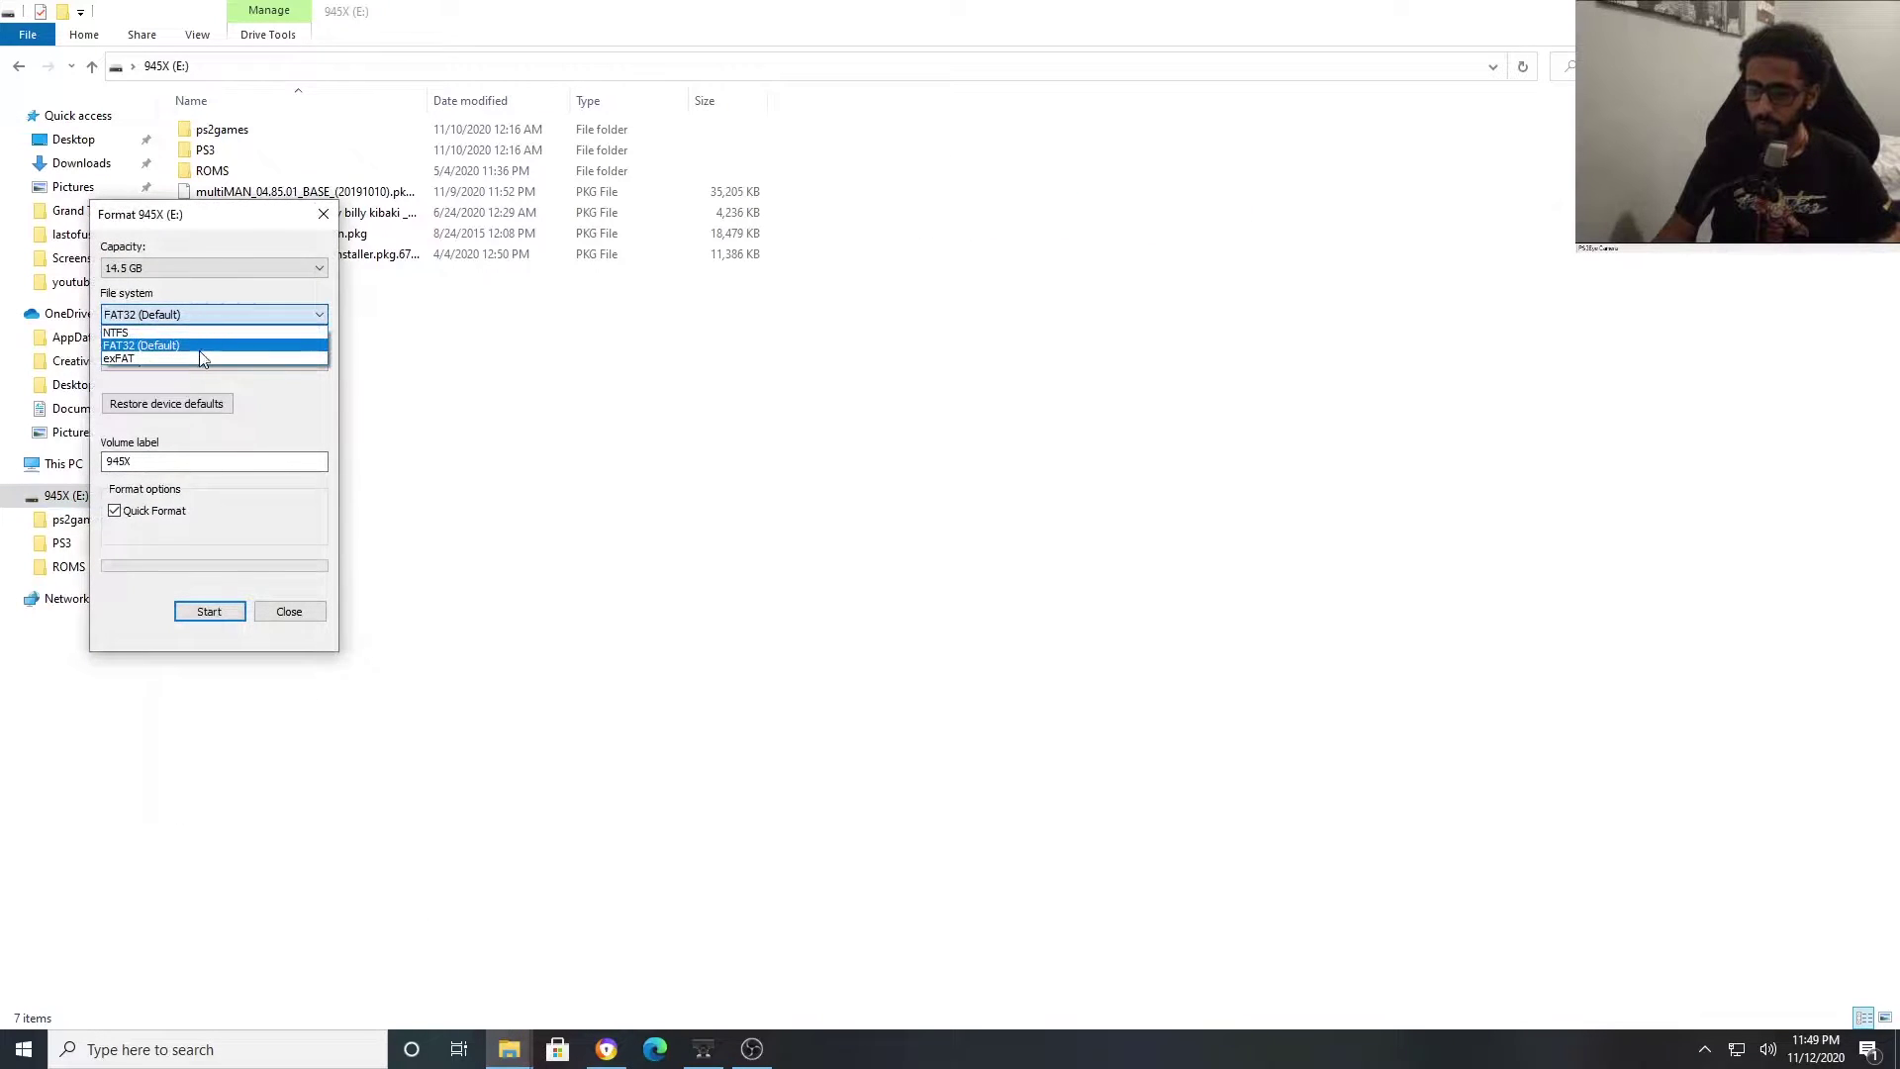
pyautogui.click(192, 346)
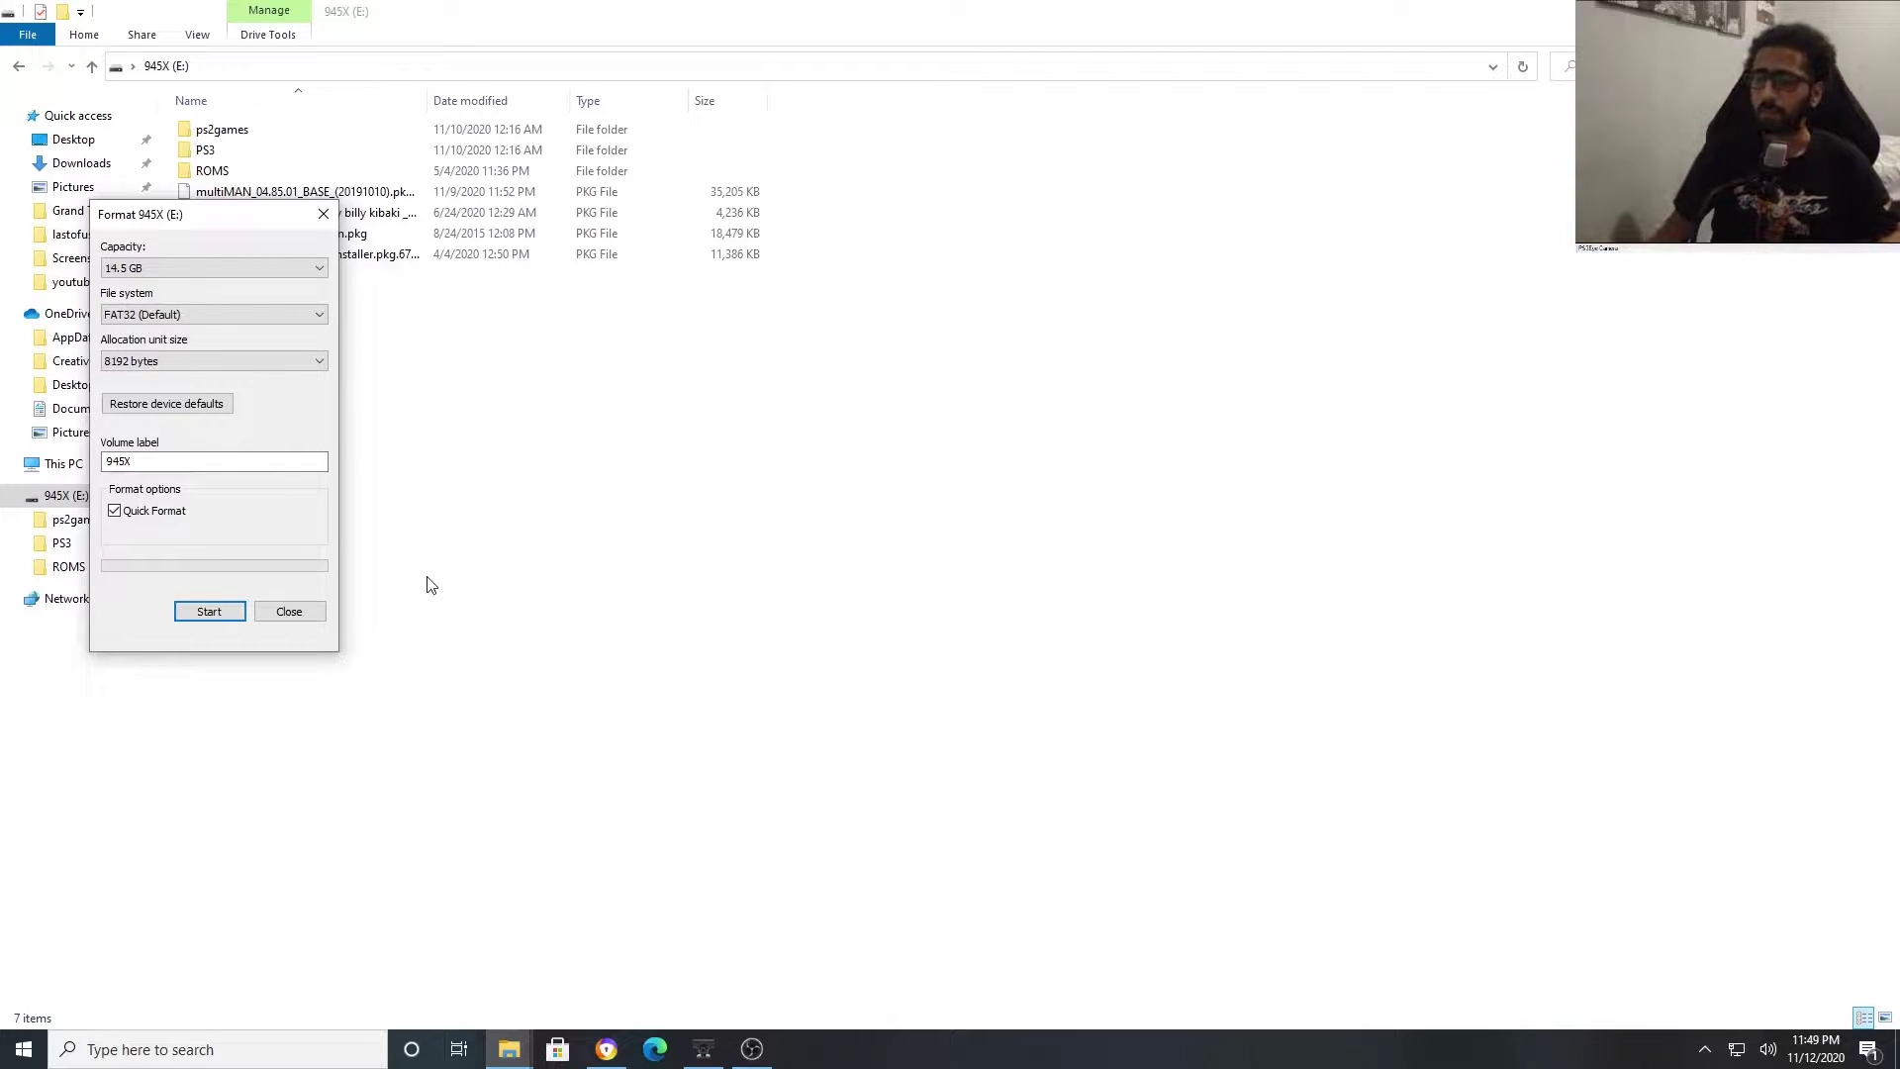
pyautogui.click(323, 214)
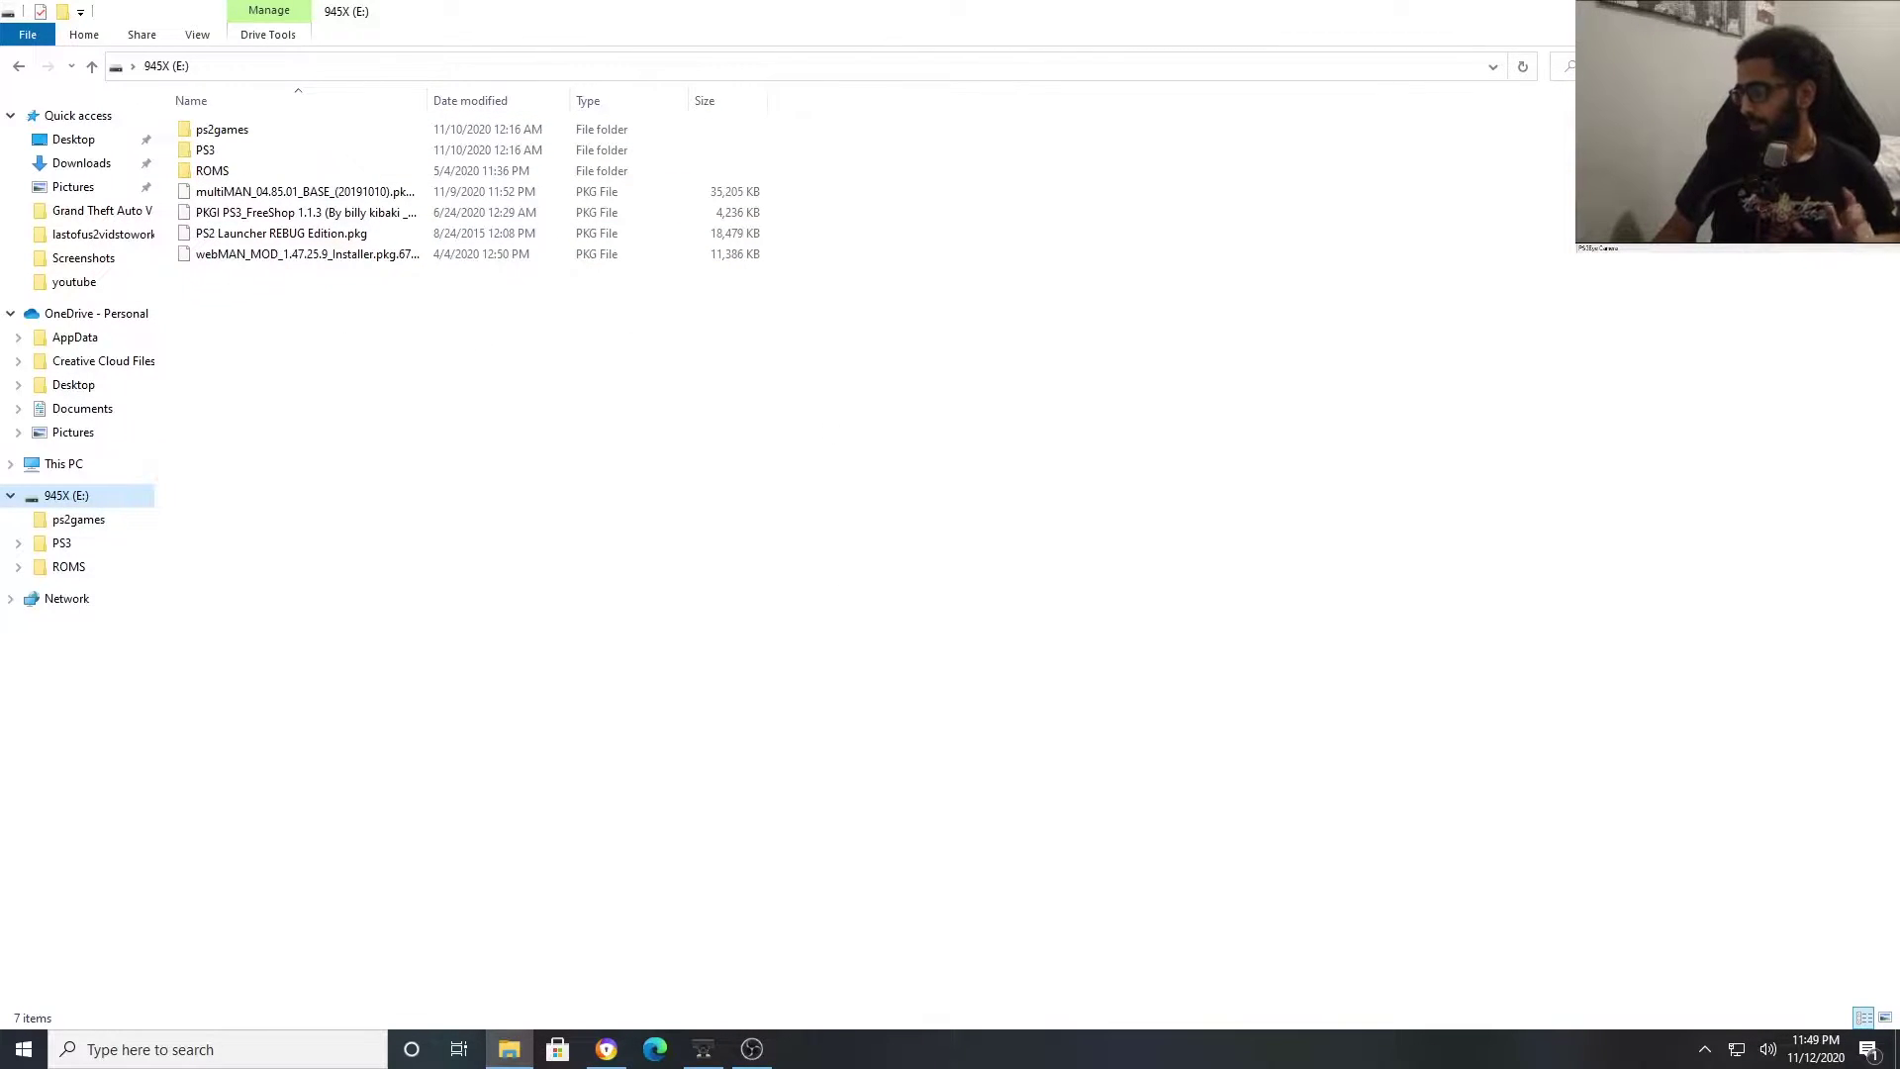
pyautogui.rightClick(97, 495)
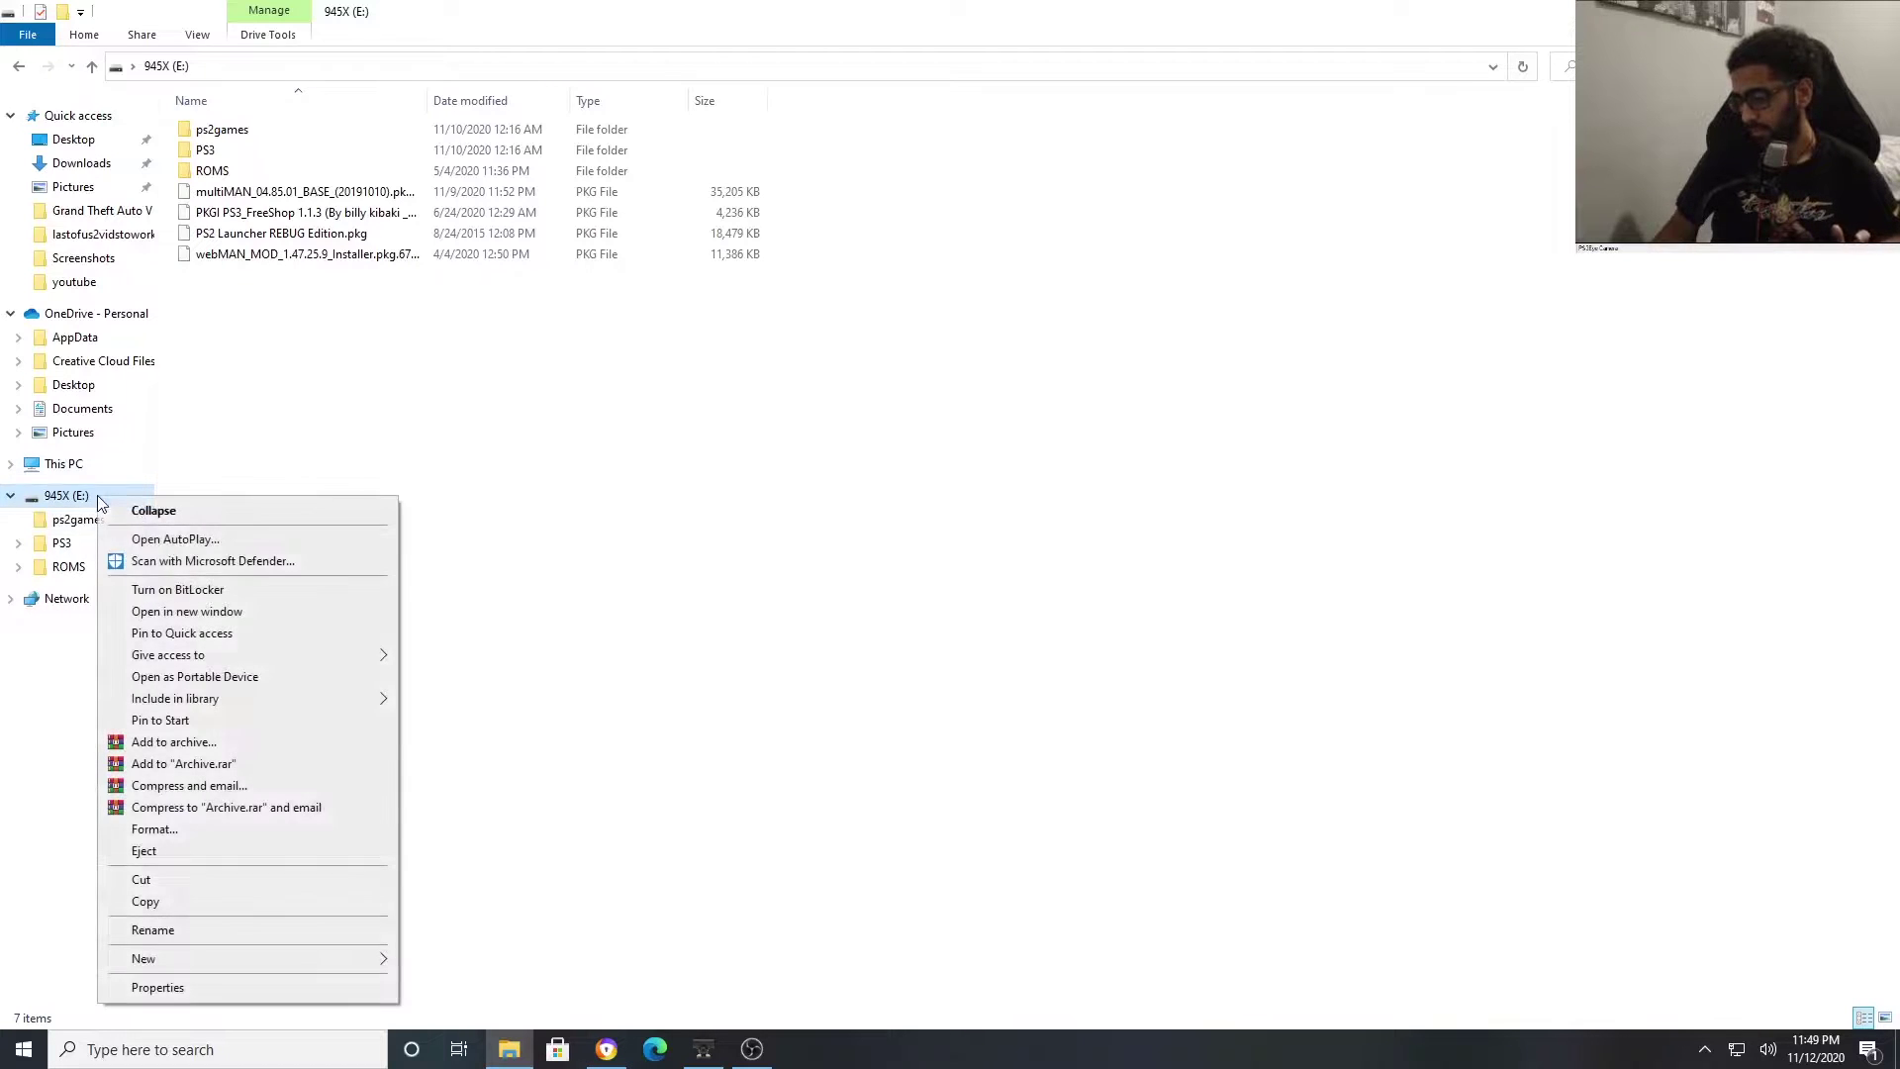
pyautogui.click(182, 835)
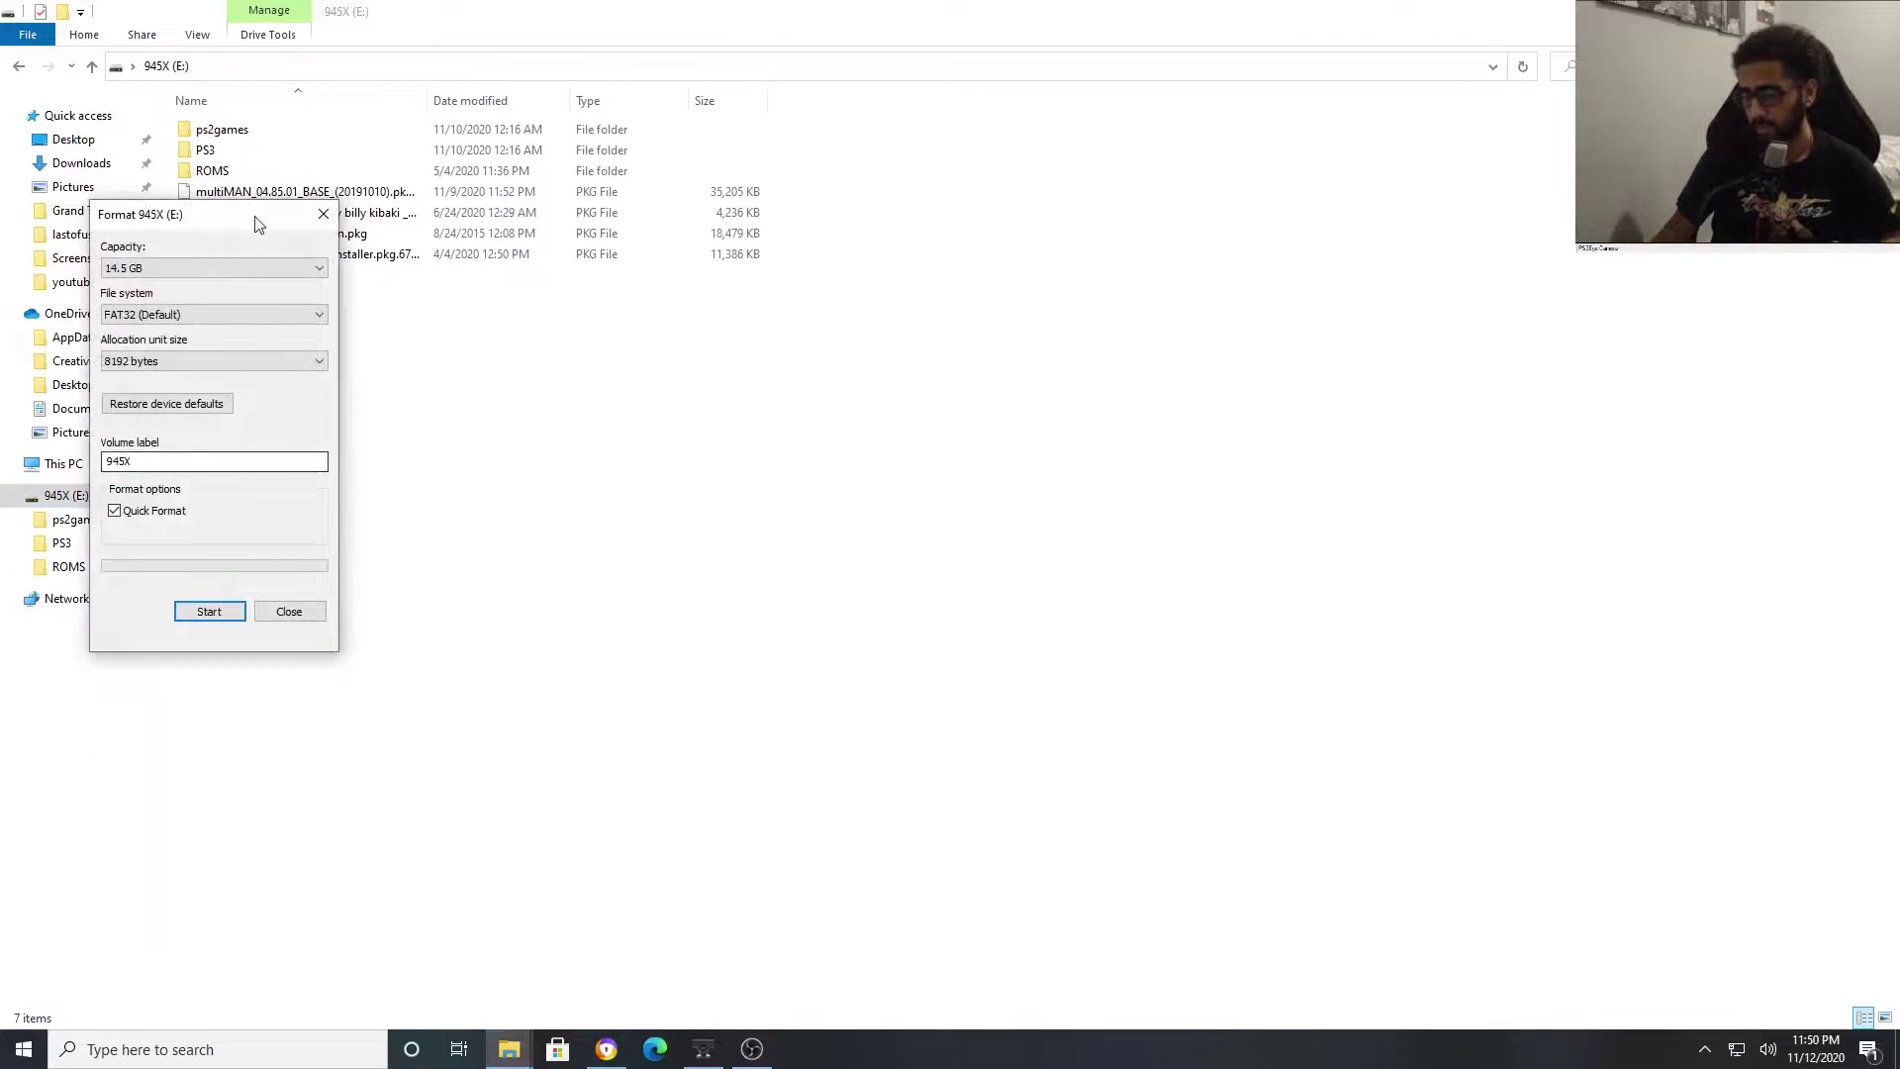
pyautogui.click(323, 214)
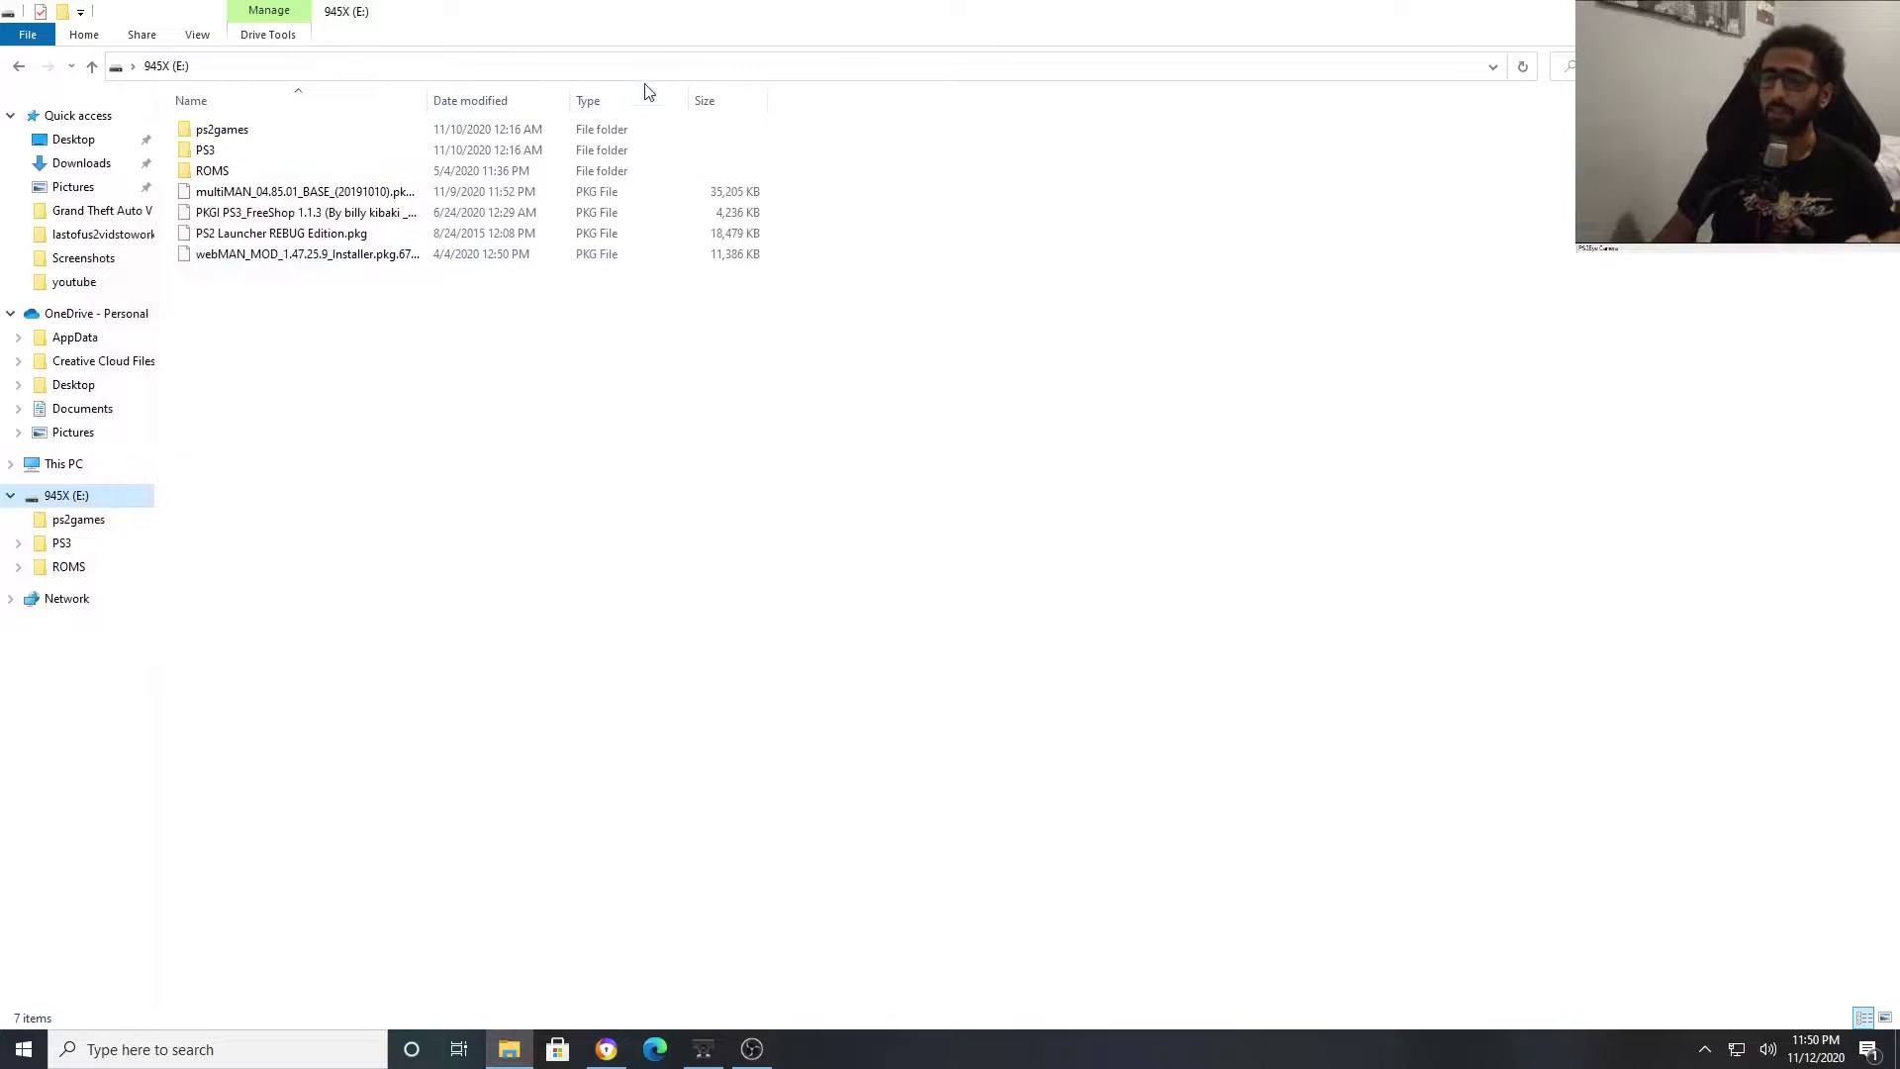
# Inspect the drive choice for E: in the FAT32 Format utility and close it without formatting.
pyautogui.moveTo(874, 21); pyautogui.dragTo(783, 70)
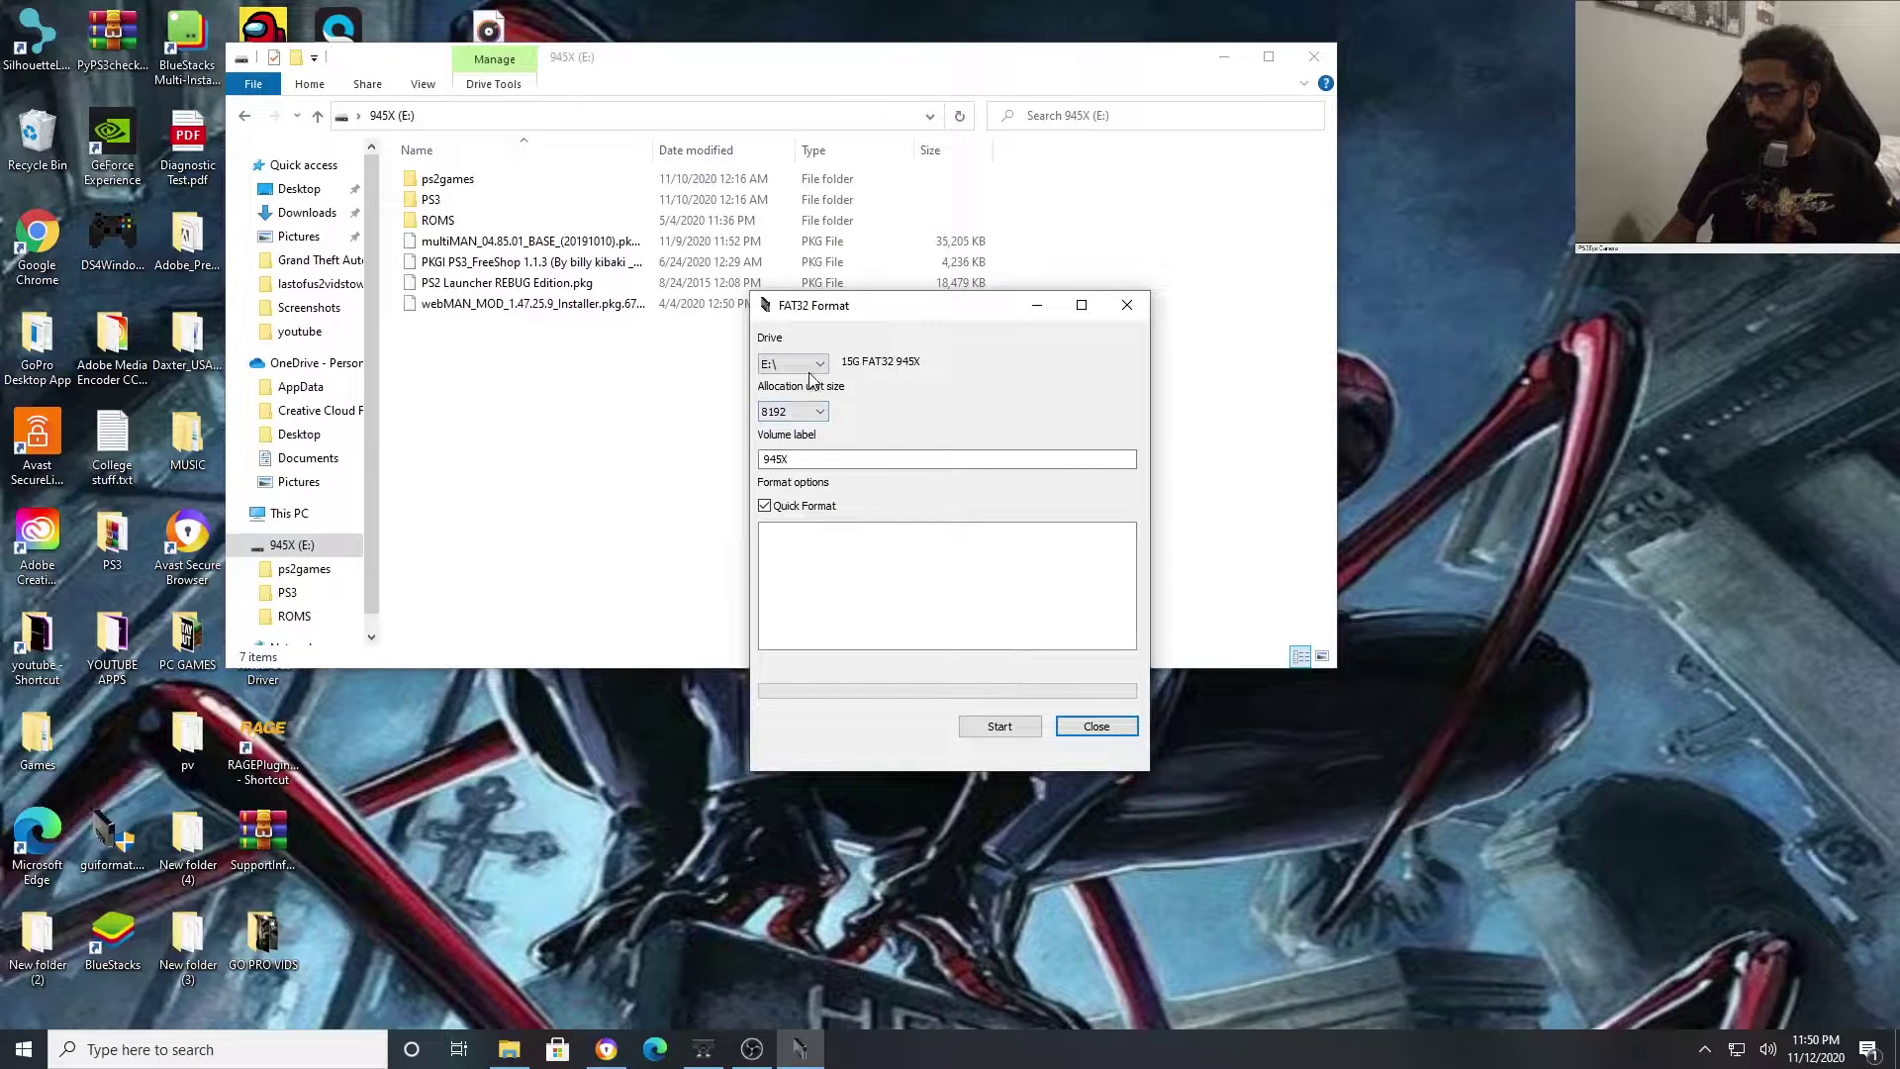
pyautogui.click(807, 365)
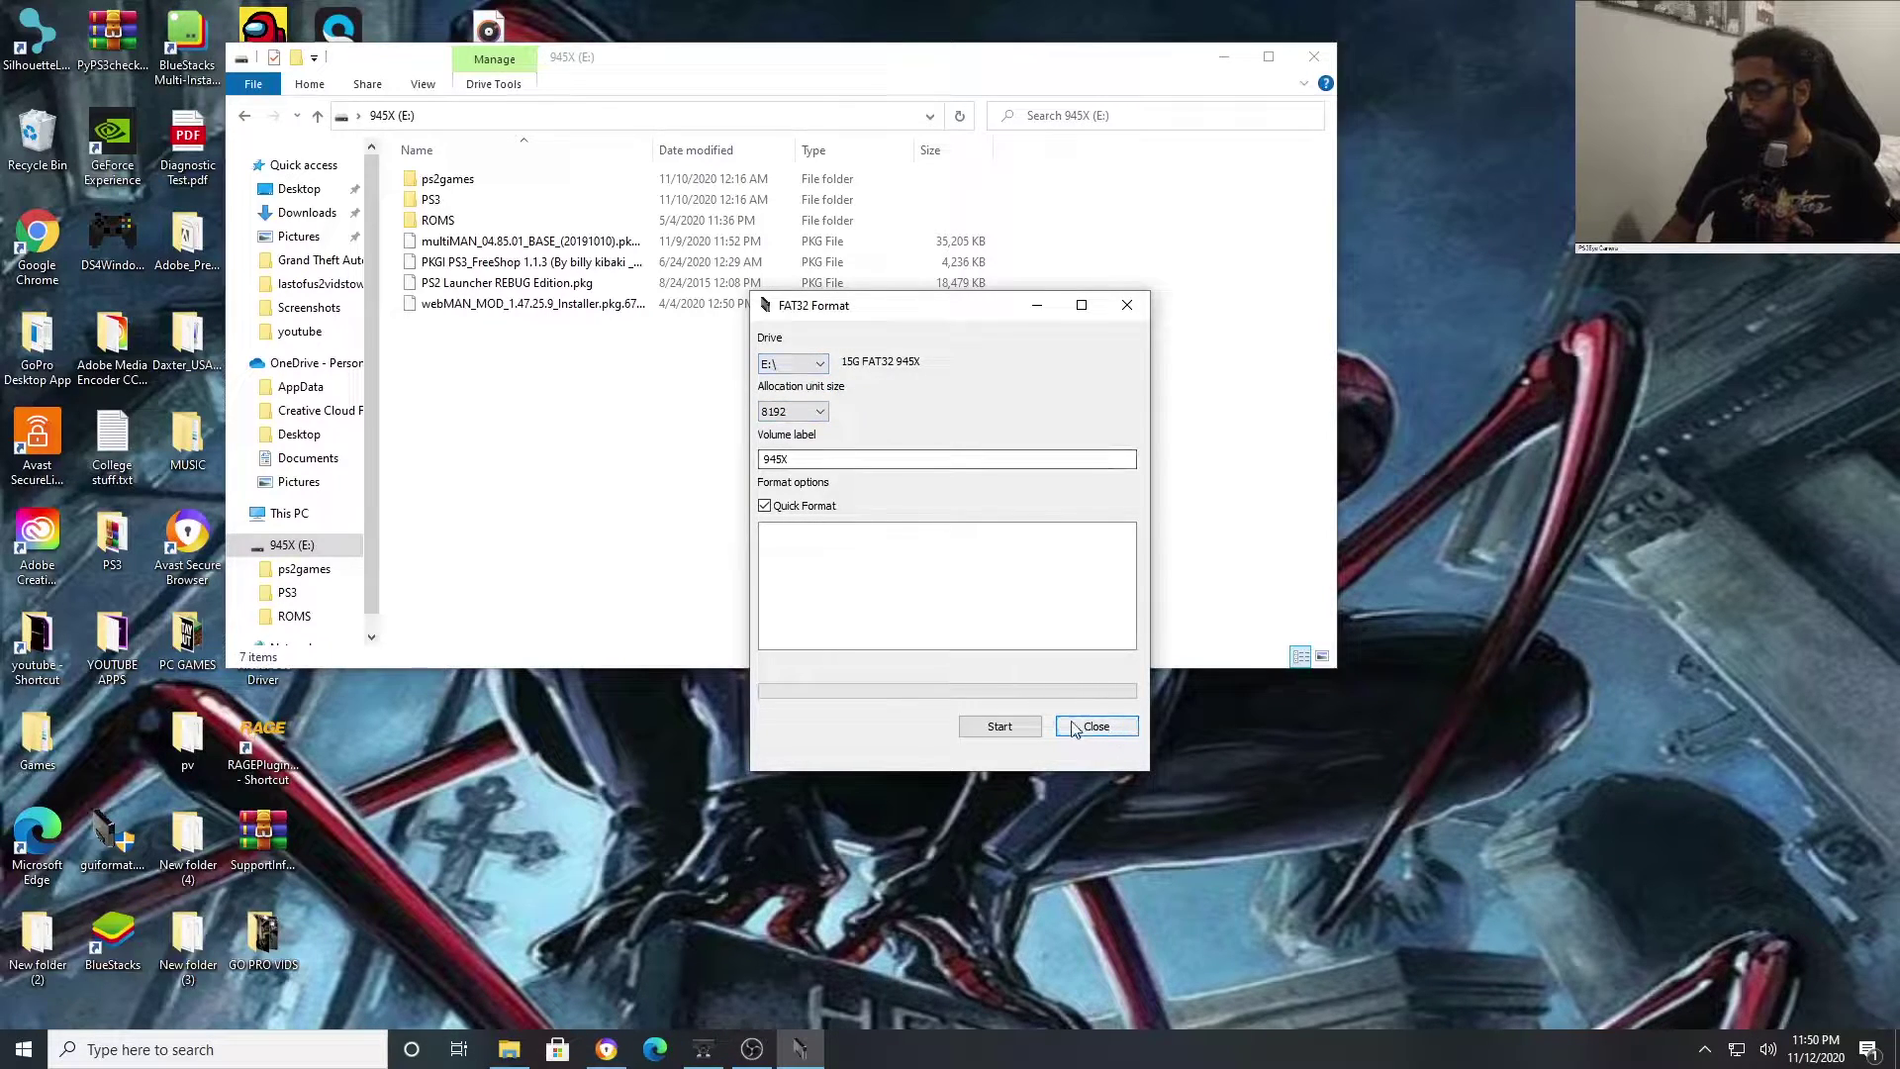
pyautogui.click(1136, 301)
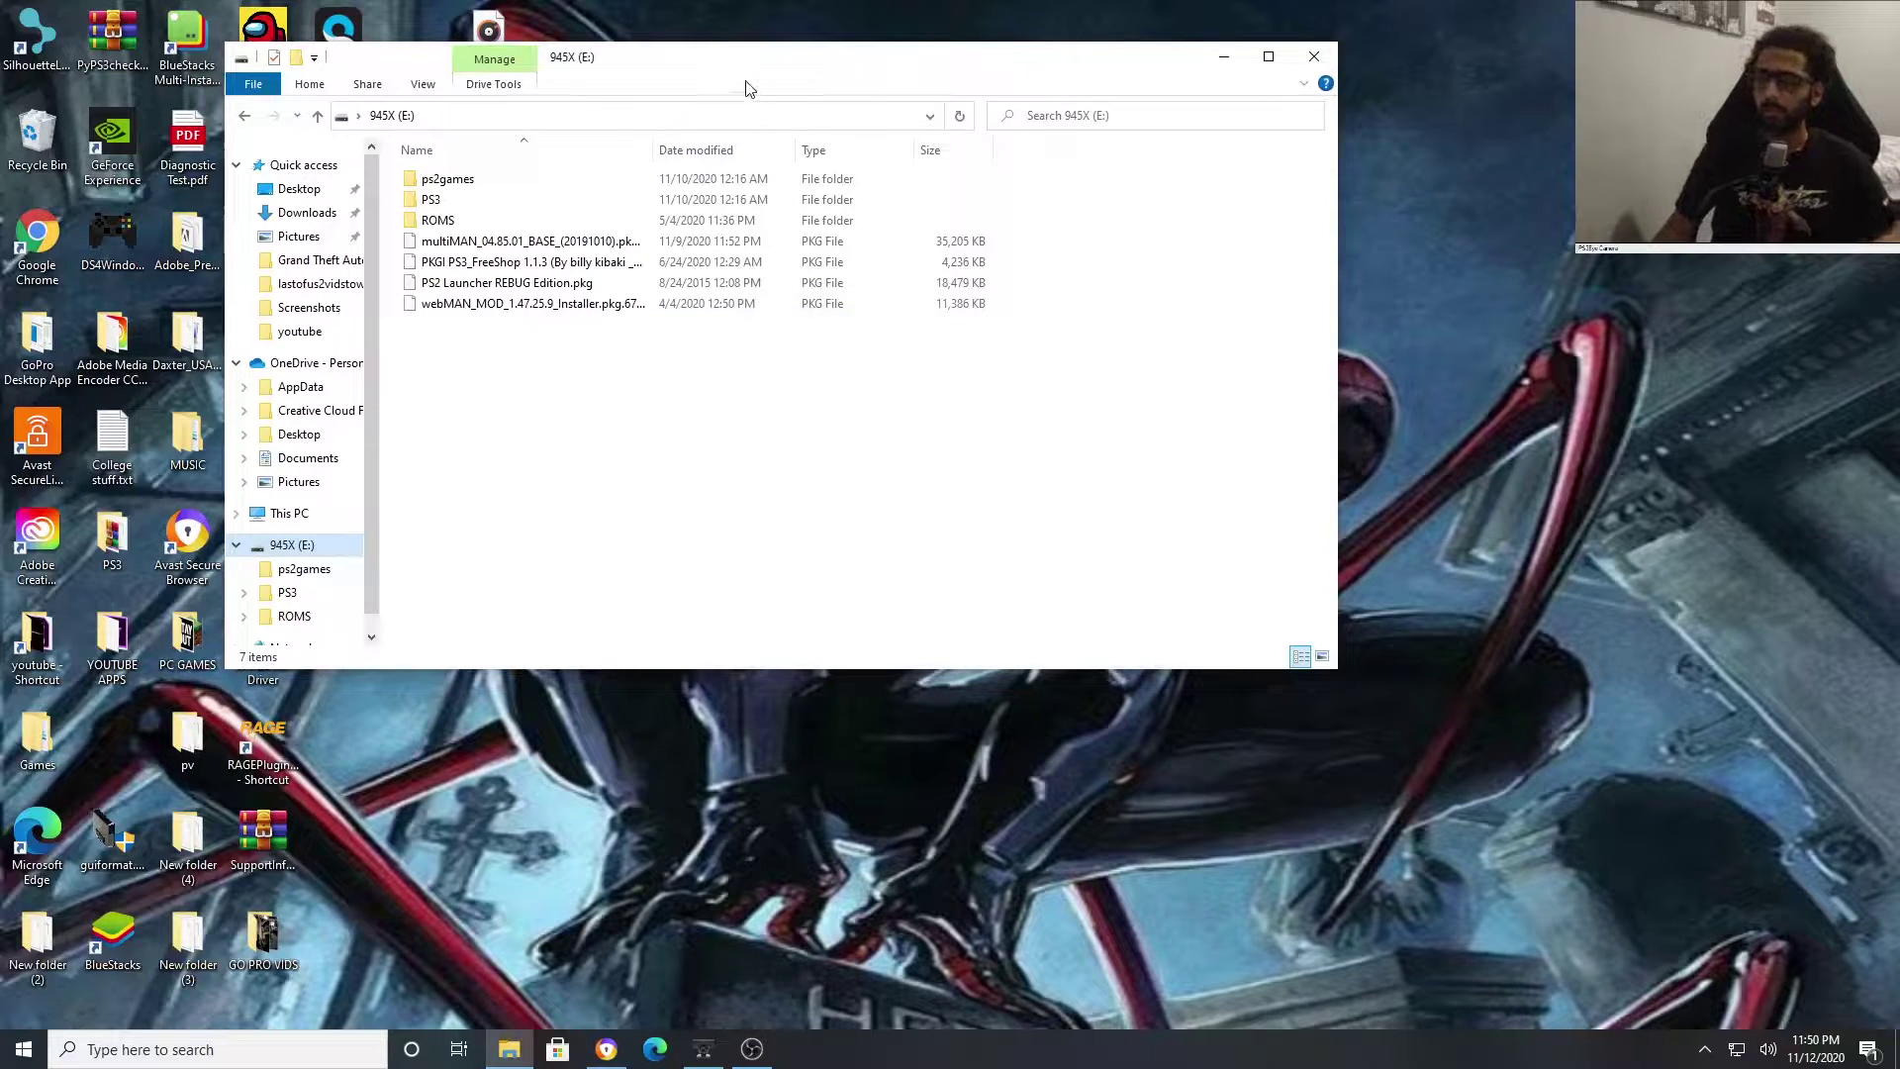
# Copy RetroArch.PS3.CEX.PS3.pkg from Downloads to the 945X (E:) drive and minimize the copy progress window.
pyautogui.moveTo(749, 79); pyautogui.dragTo(831, 107)
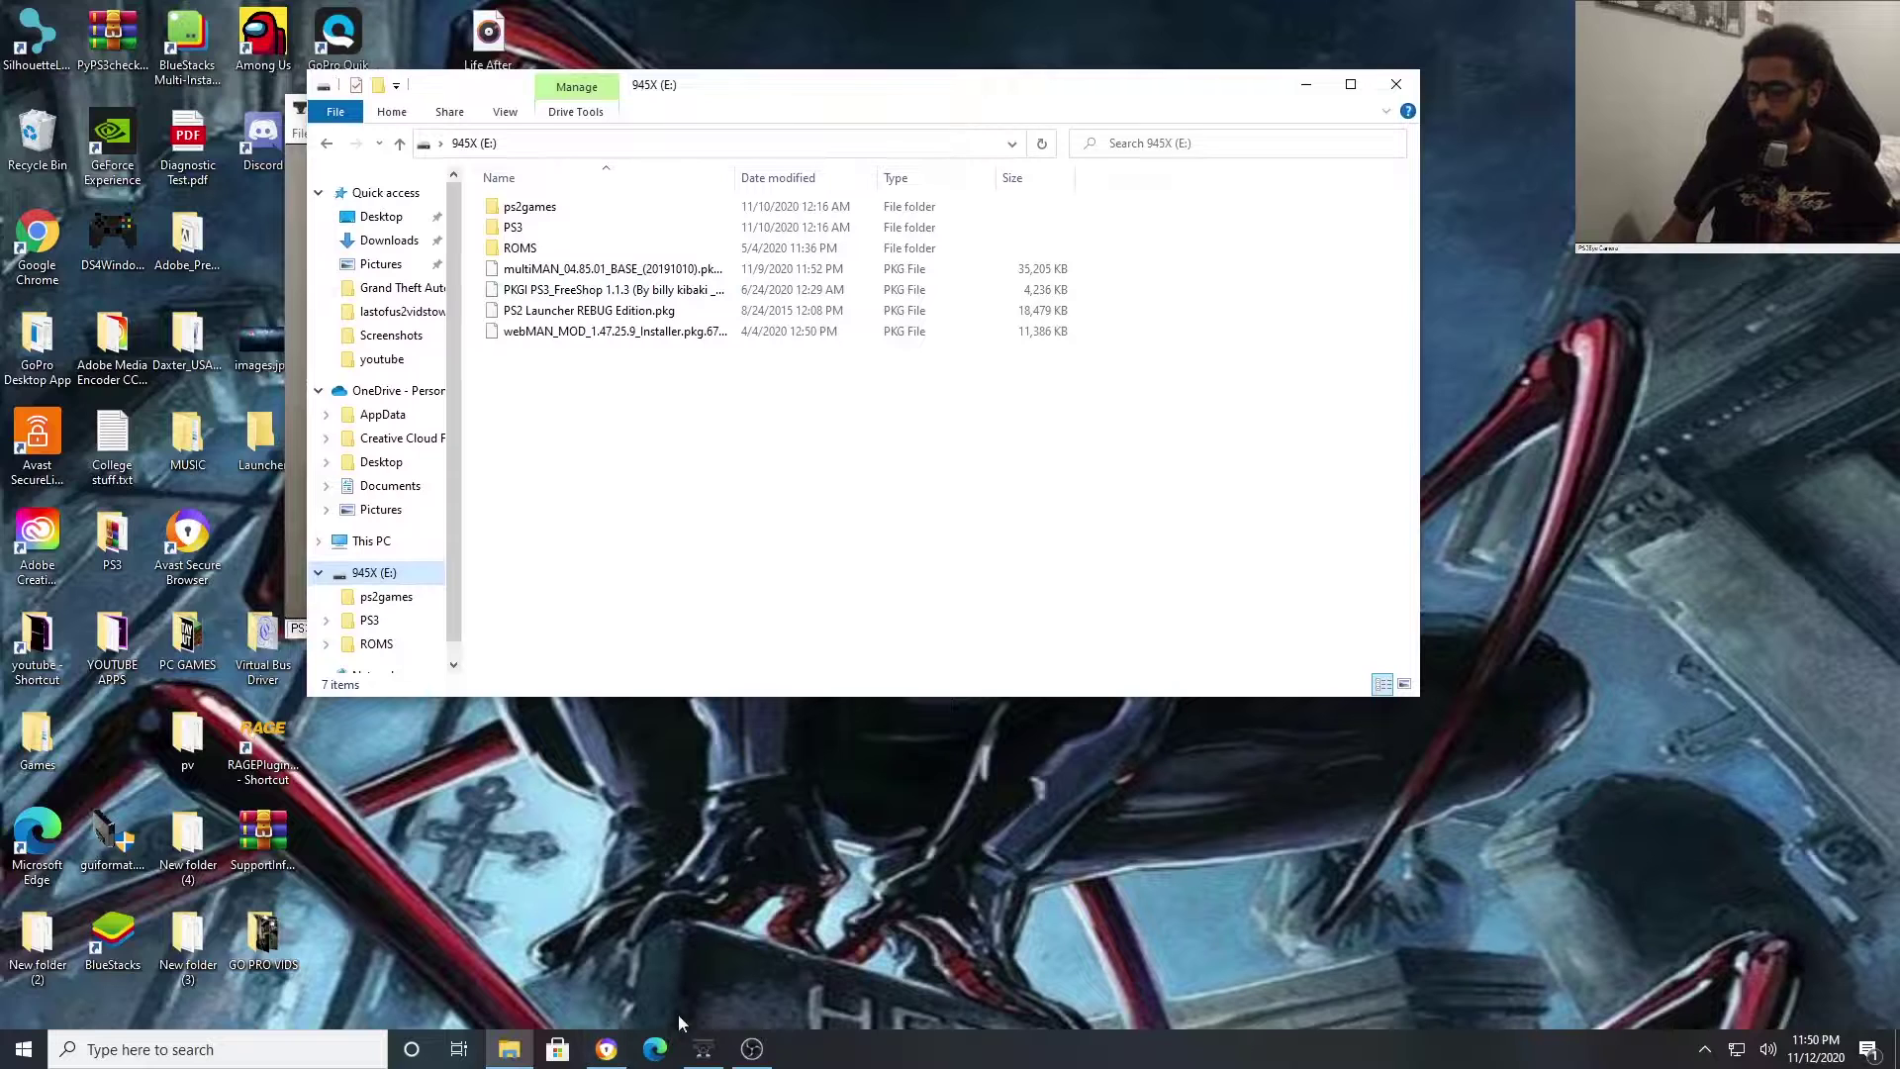
pyautogui.click(386, 241)
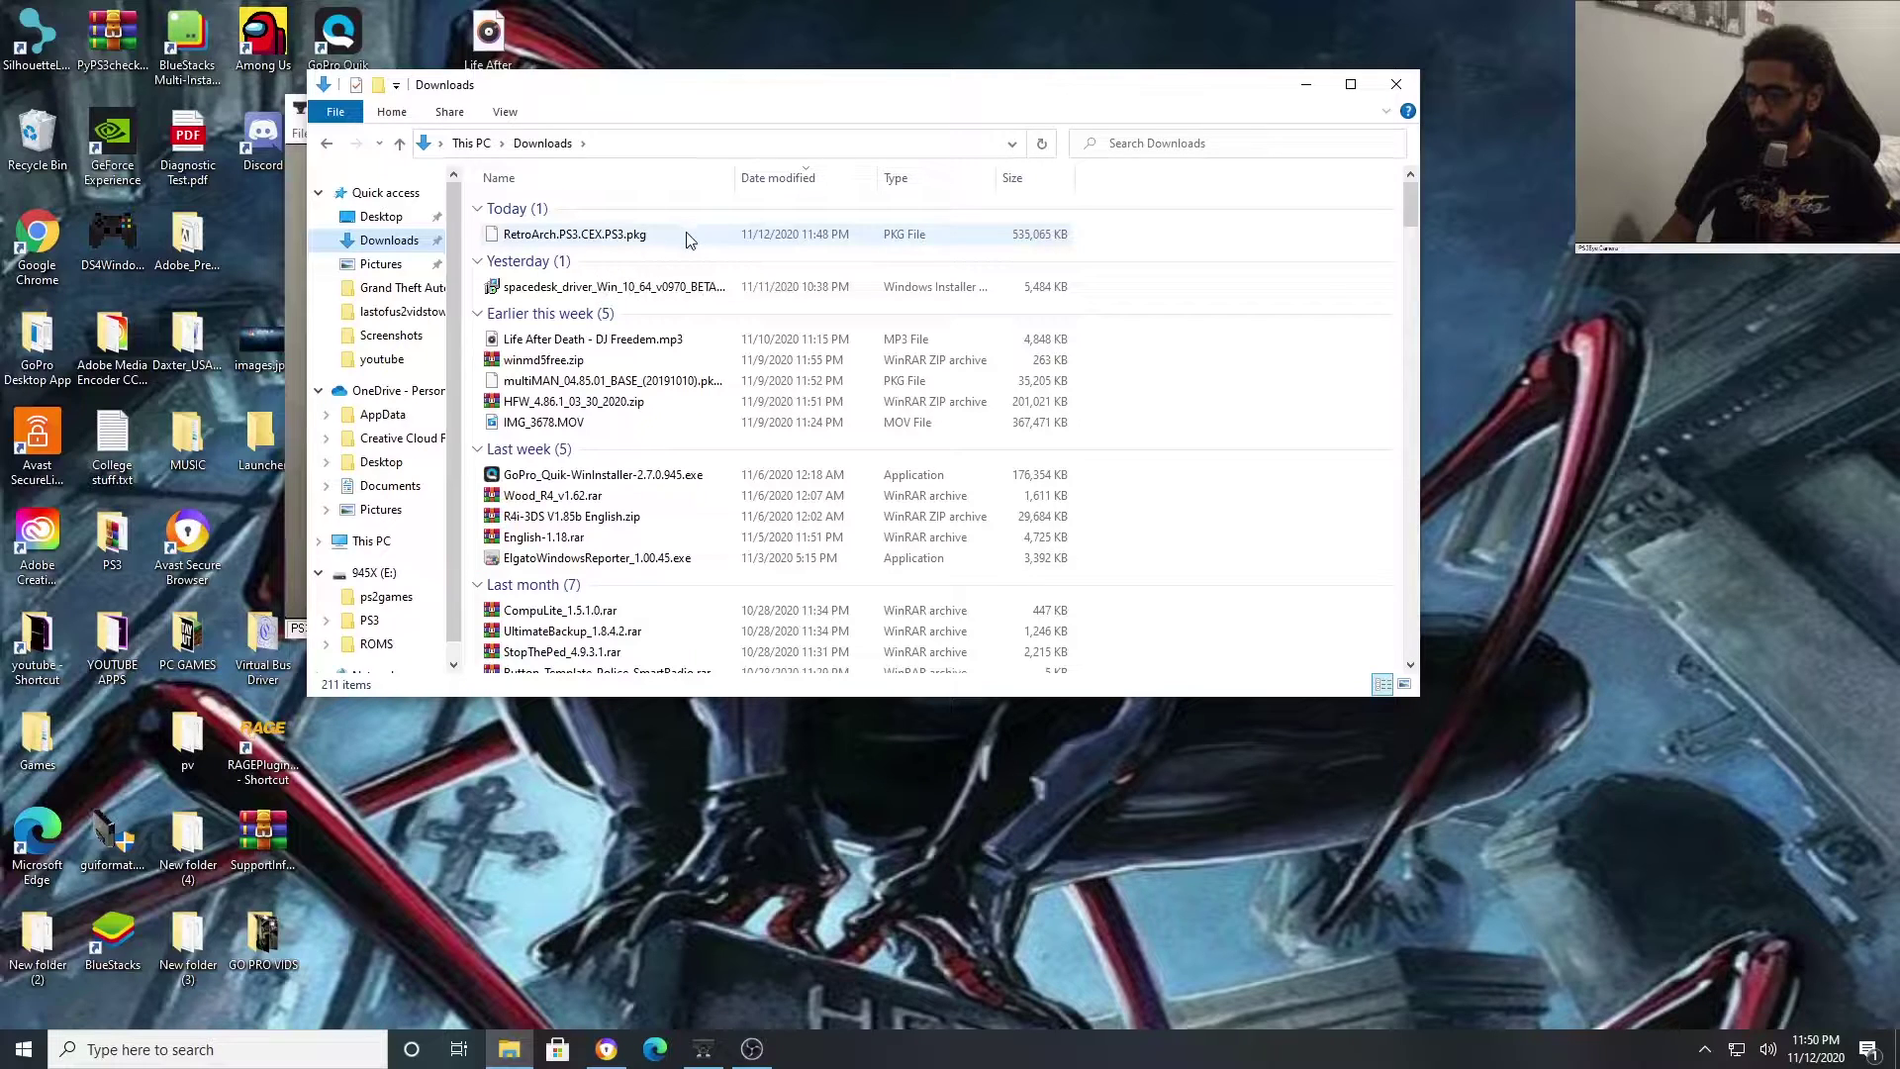
pyautogui.moveTo(686, 235); pyautogui.dragTo(404, 578)
pyautogui.click(403, 576)
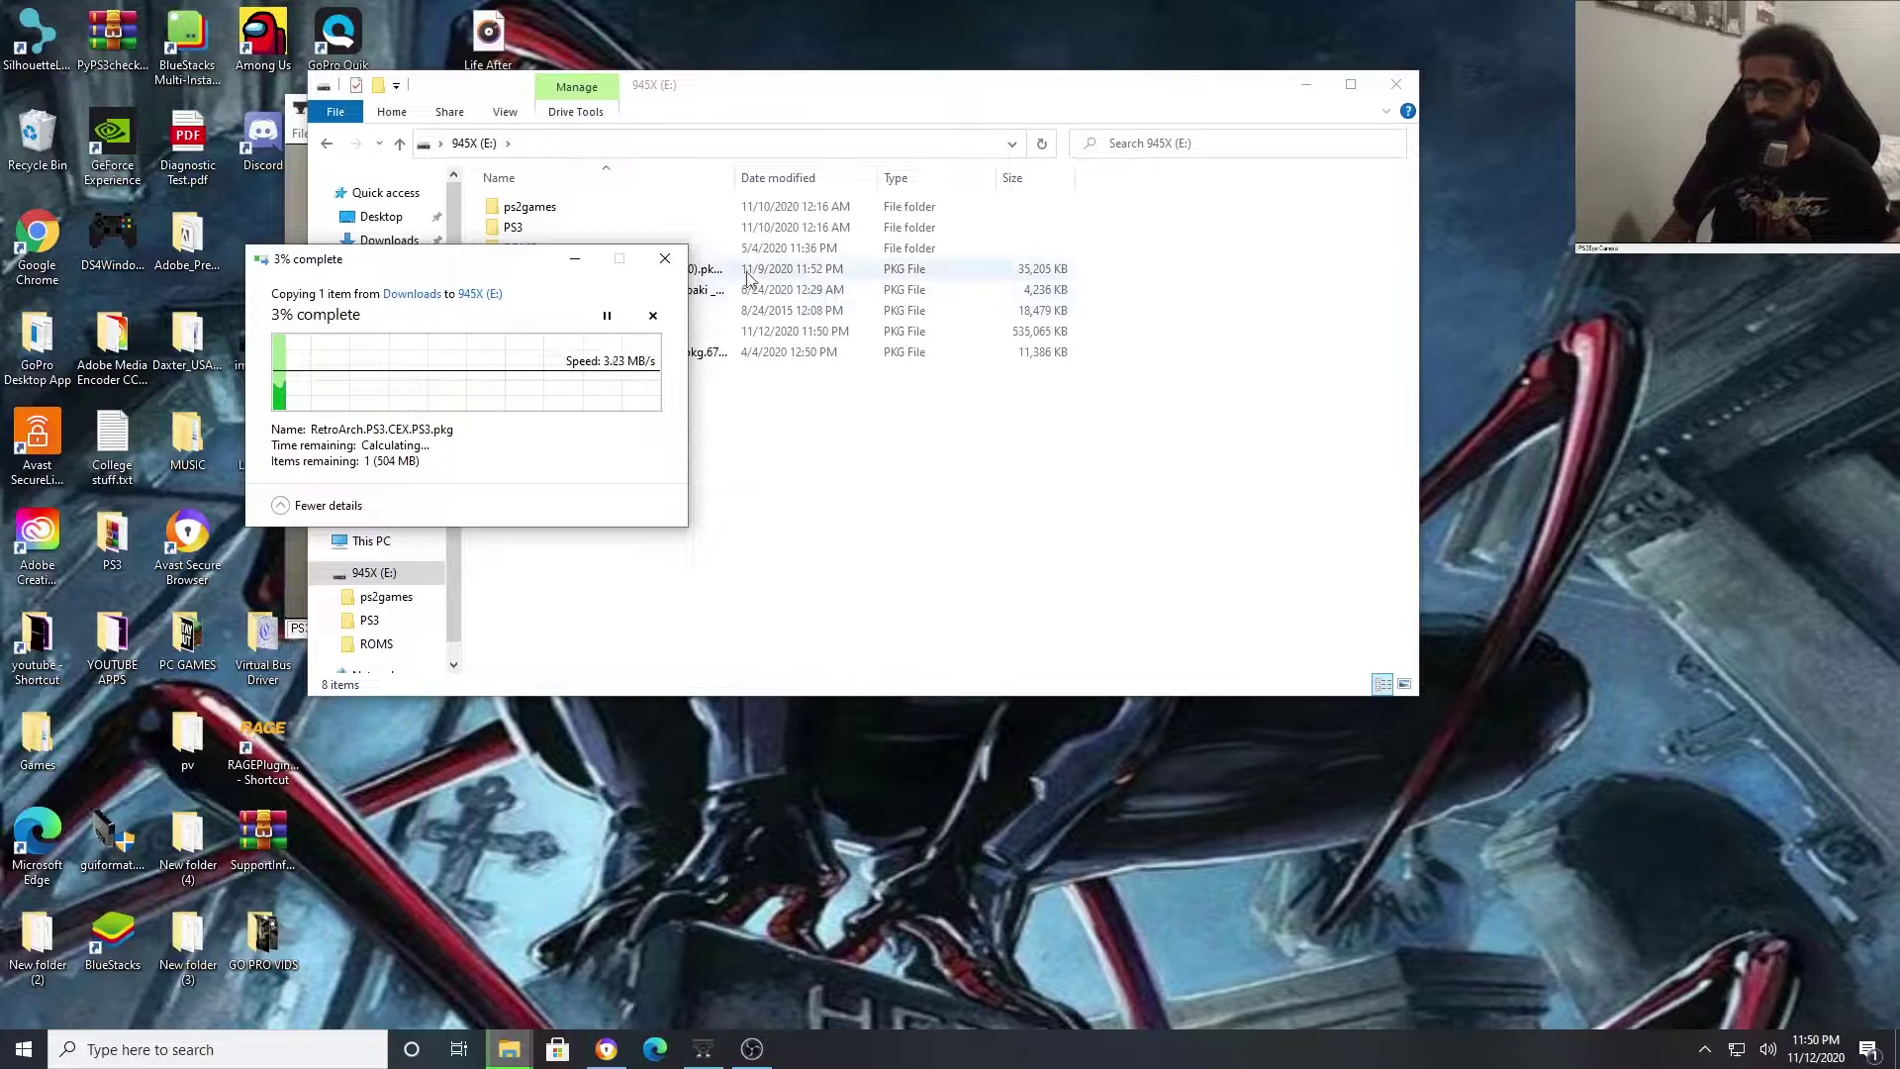
pyautogui.moveTo(475, 261); pyautogui.dragTo(982, 256)
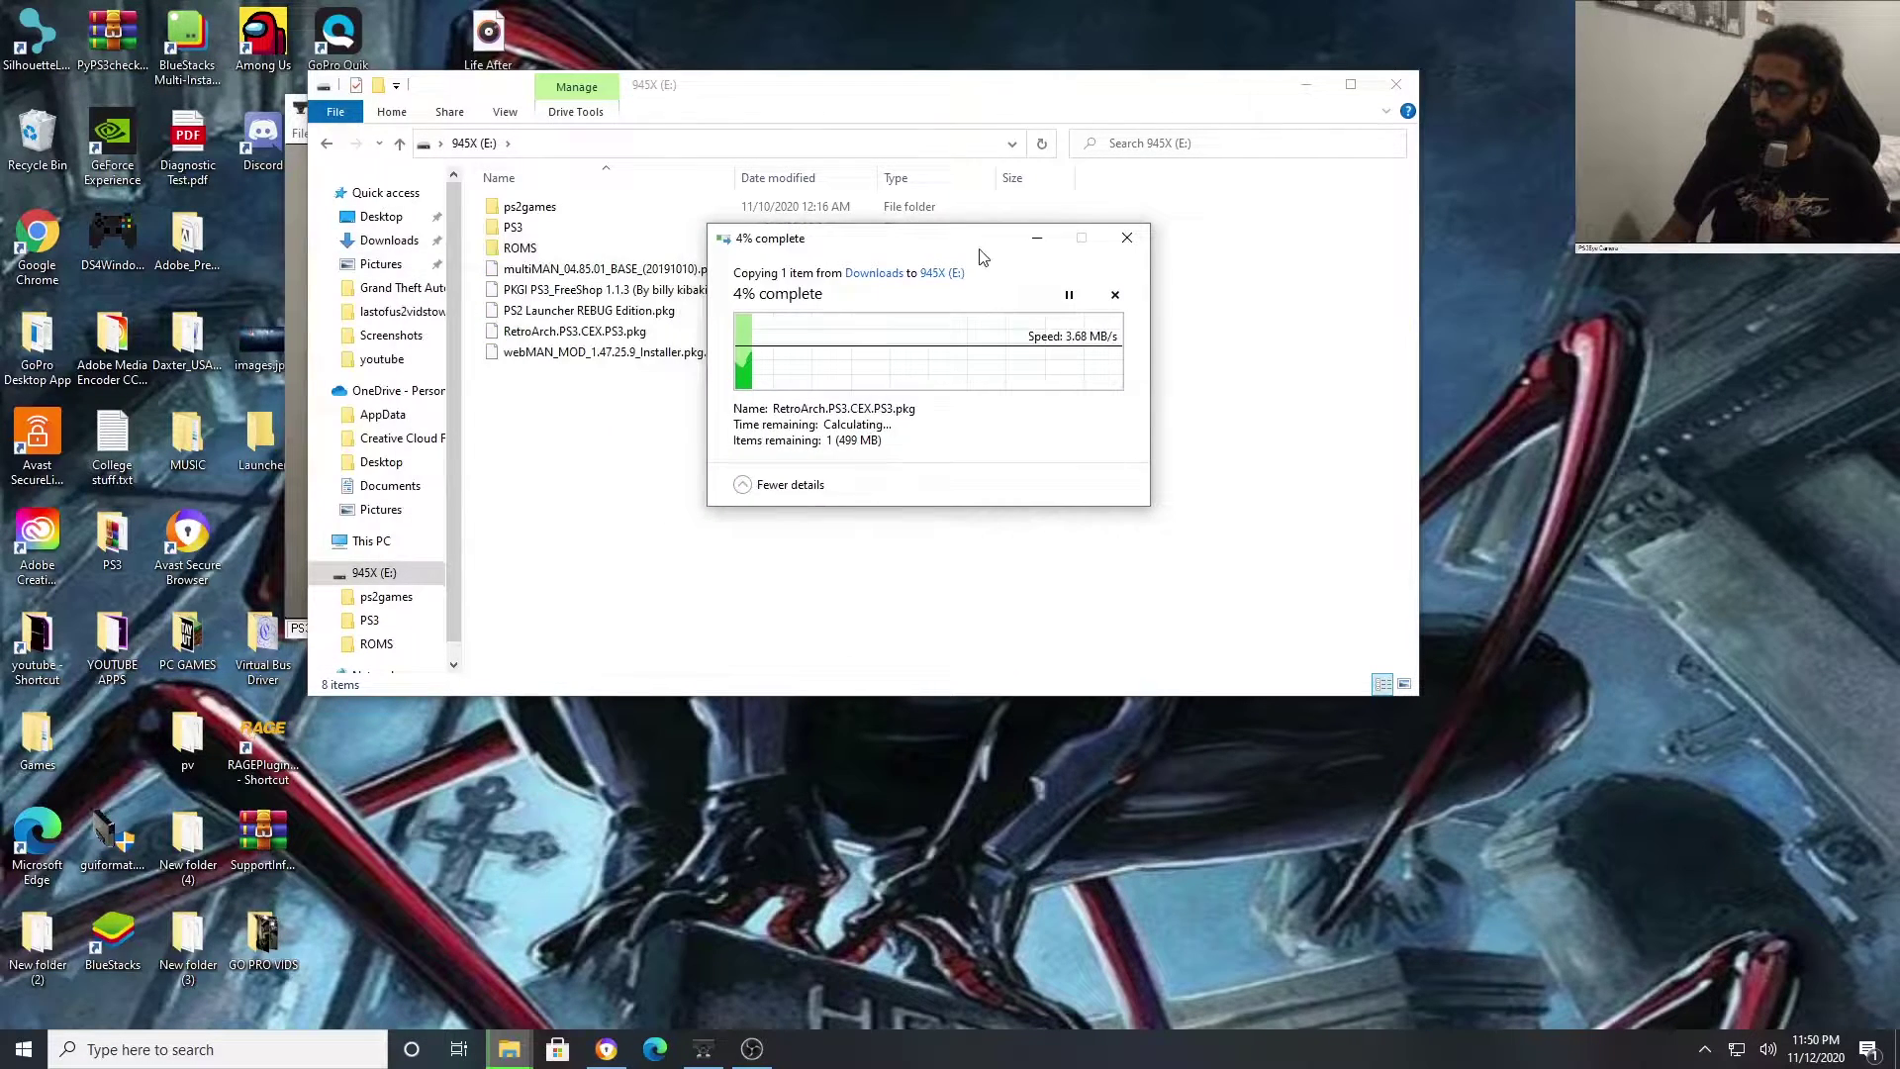
pyautogui.click(1036, 237)
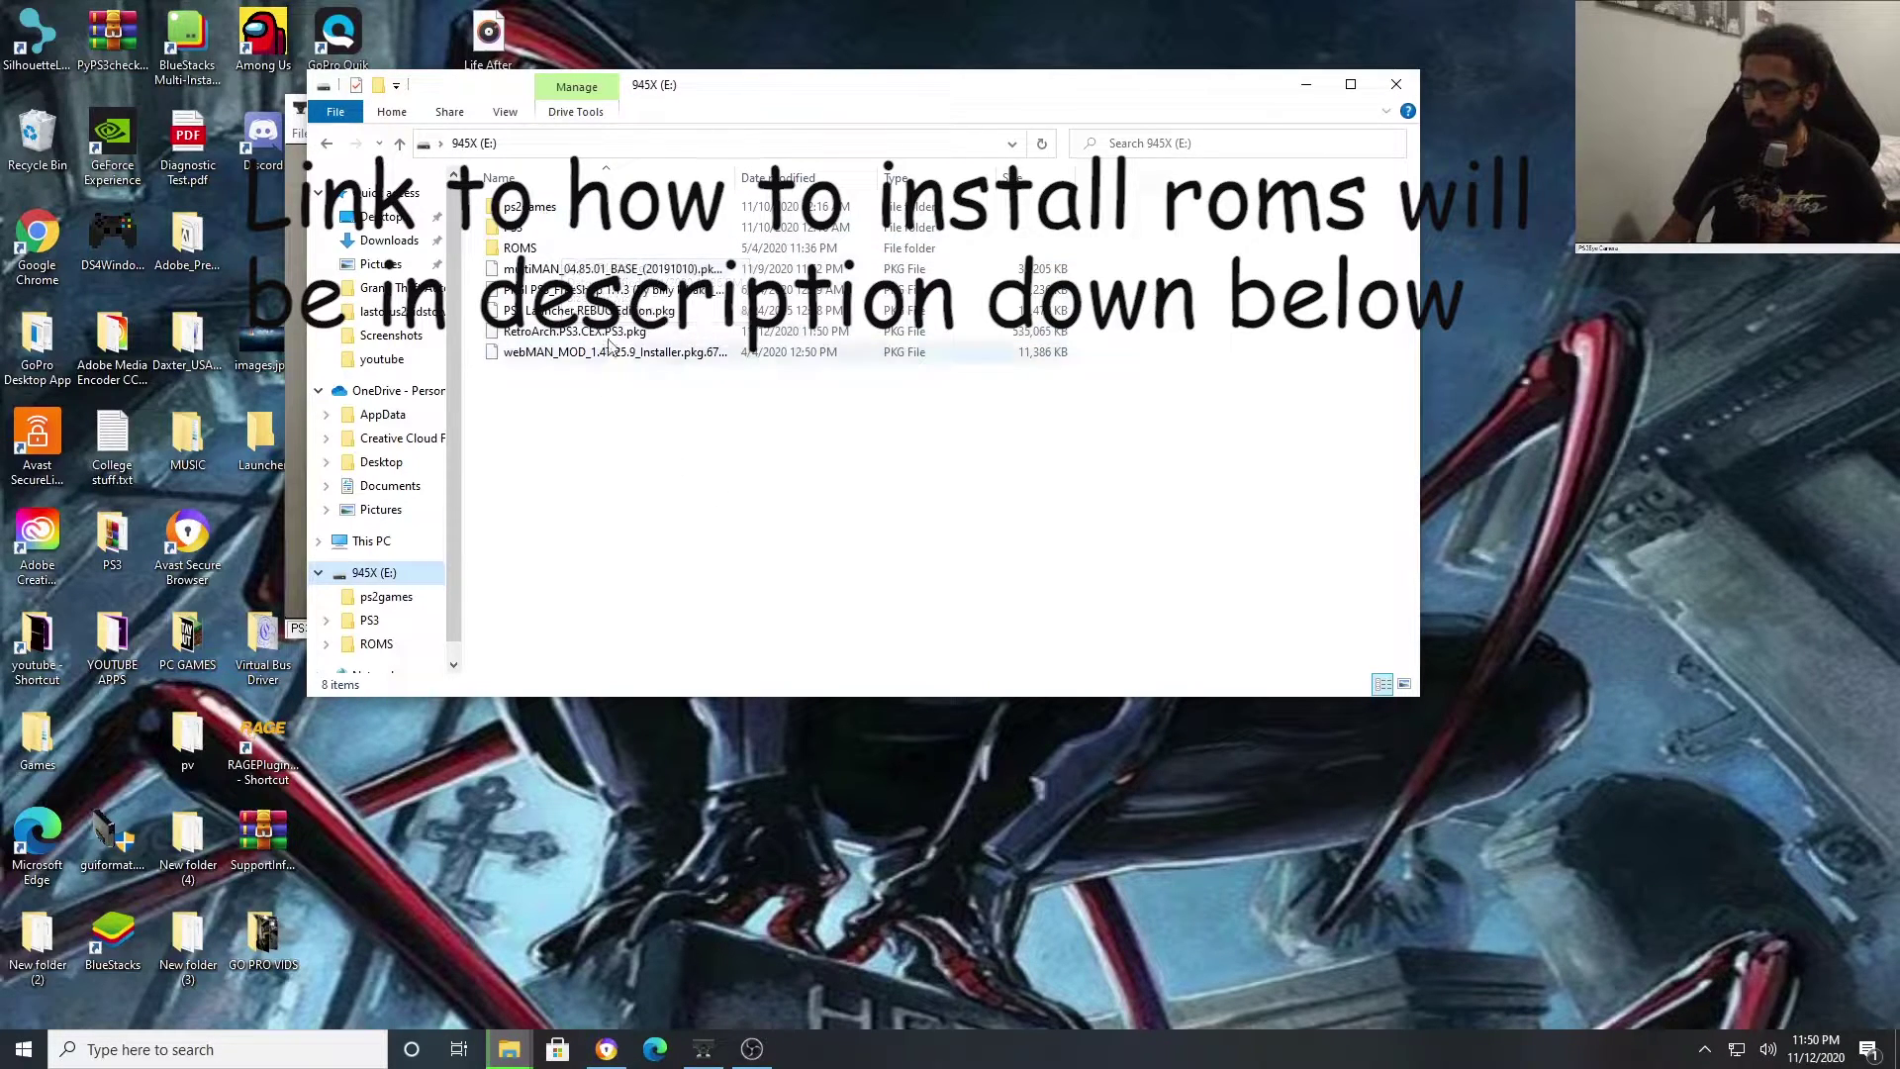
# Look through the ROMS folder on the USB drive and the game files in its GBA subfolder.
pyautogui.doubleClick(581, 256)
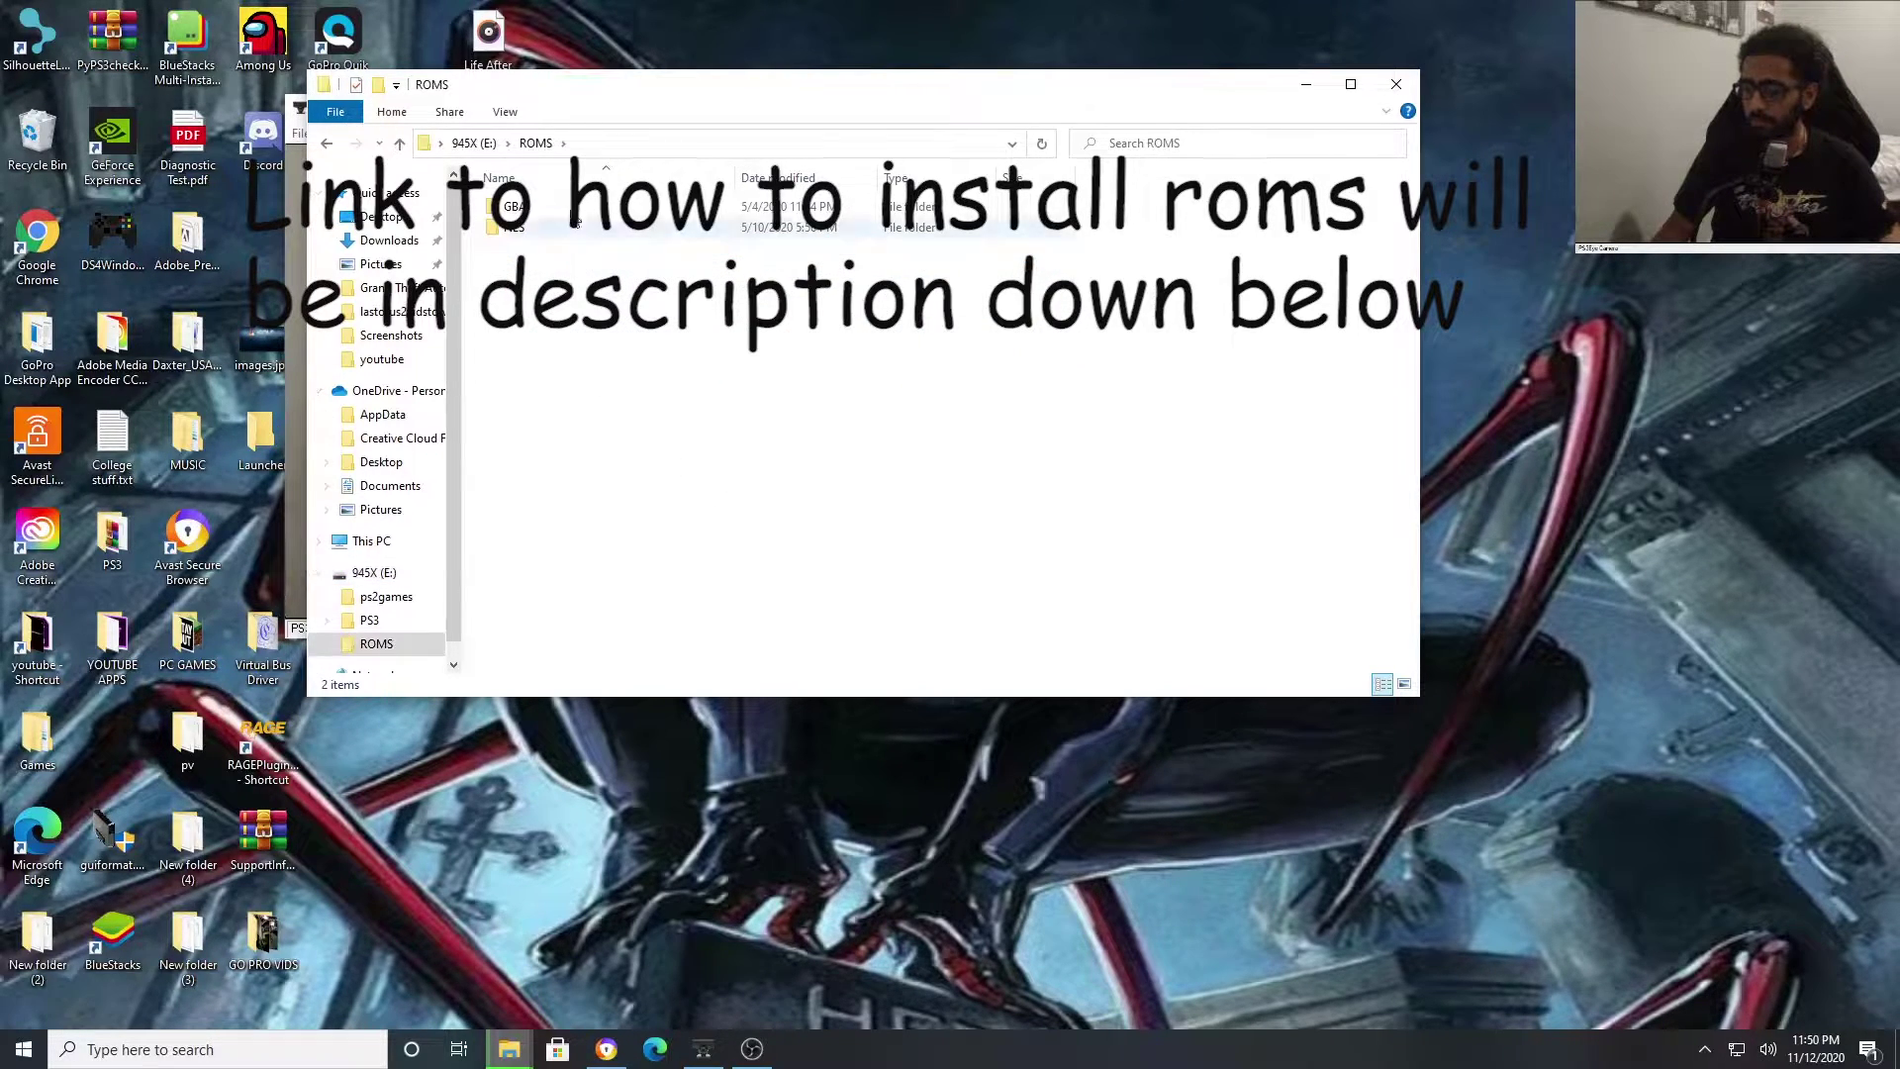
pyautogui.scroll(-18, 748, 364)
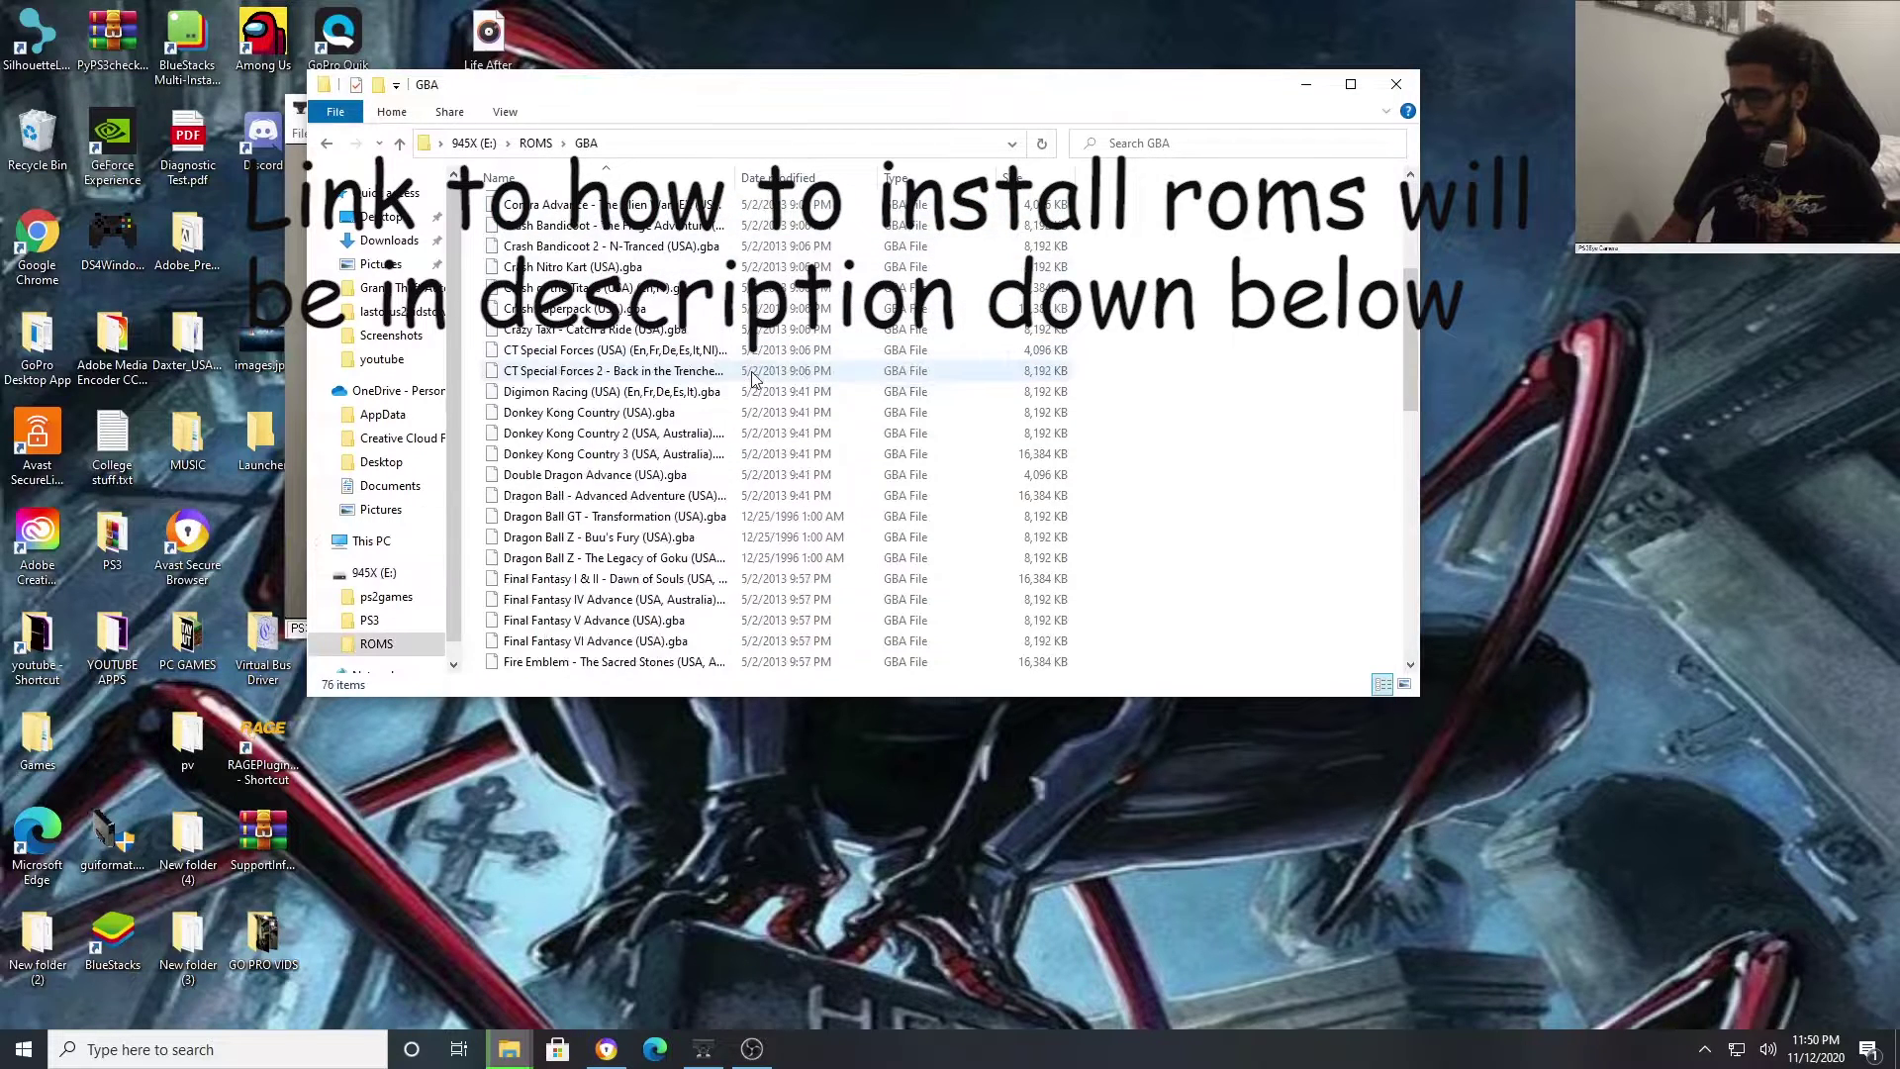
pyautogui.scroll(18, 737, 408)
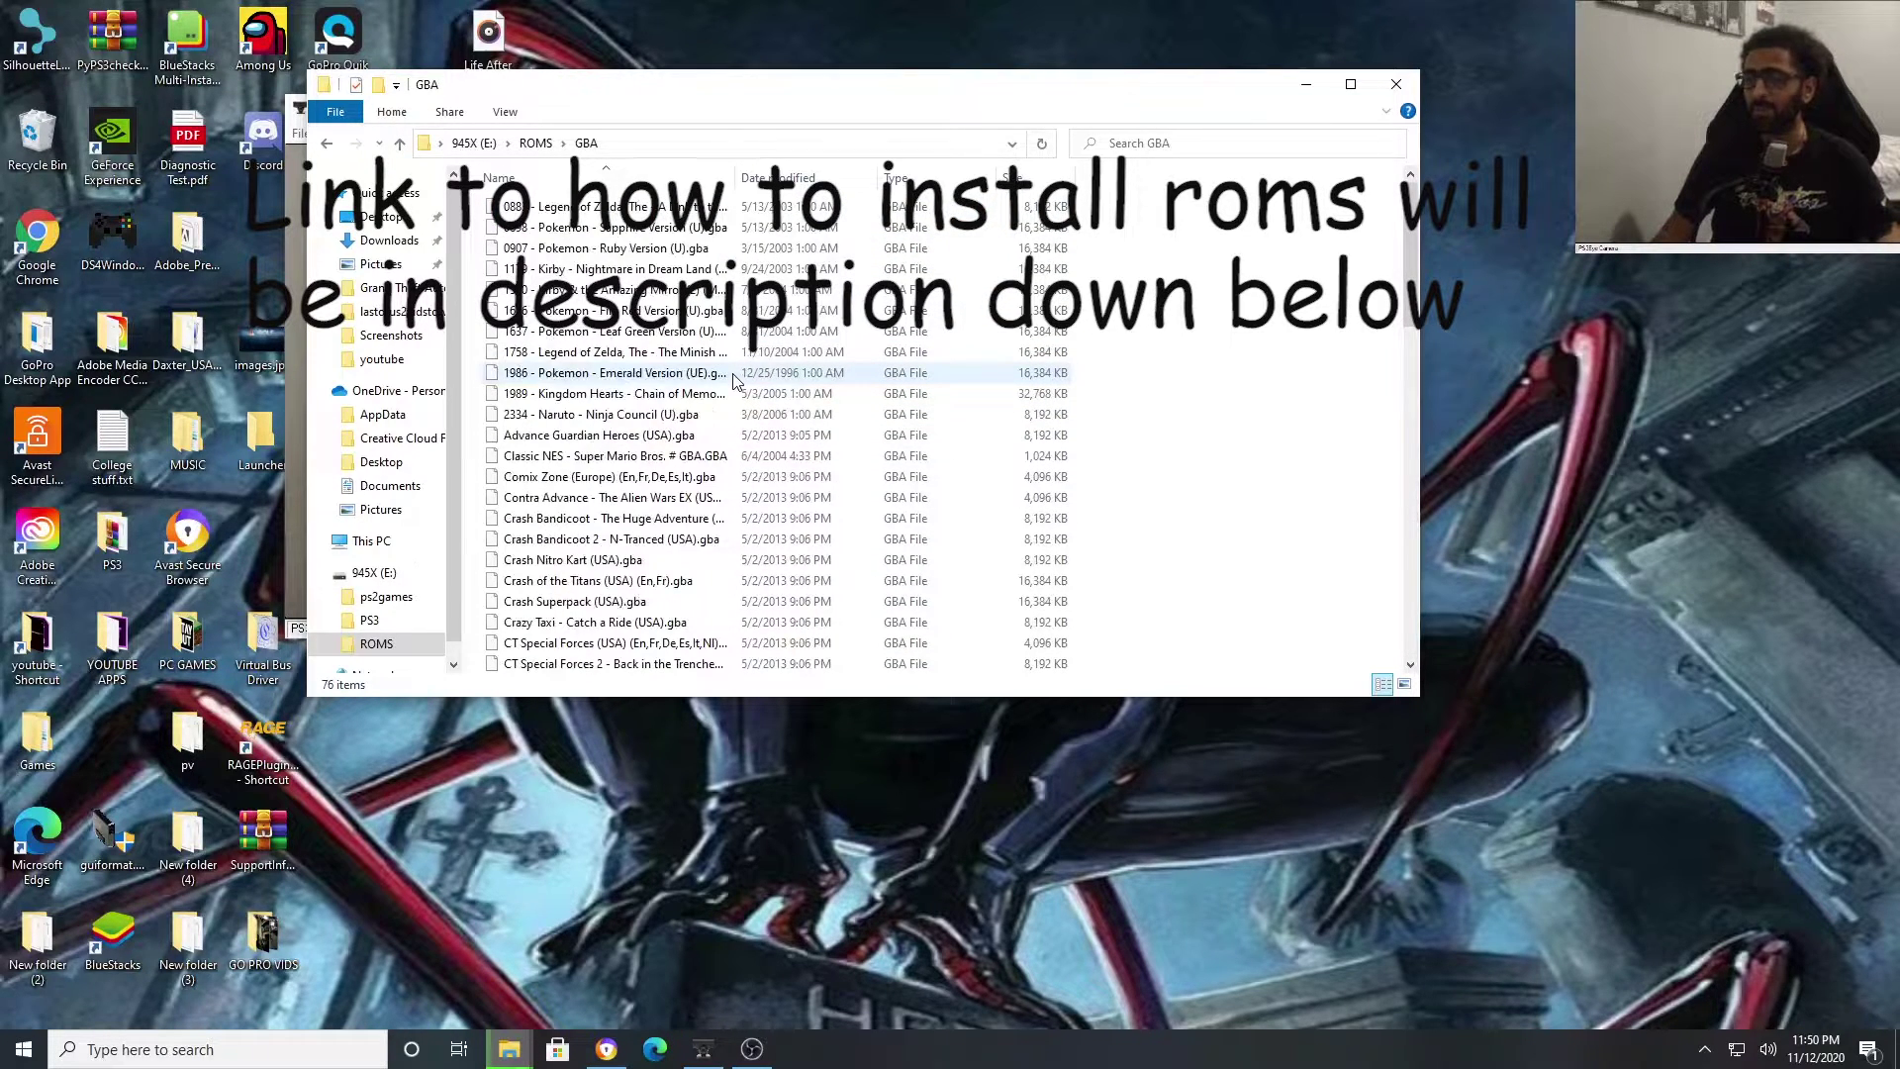
pyautogui.click(329, 146)
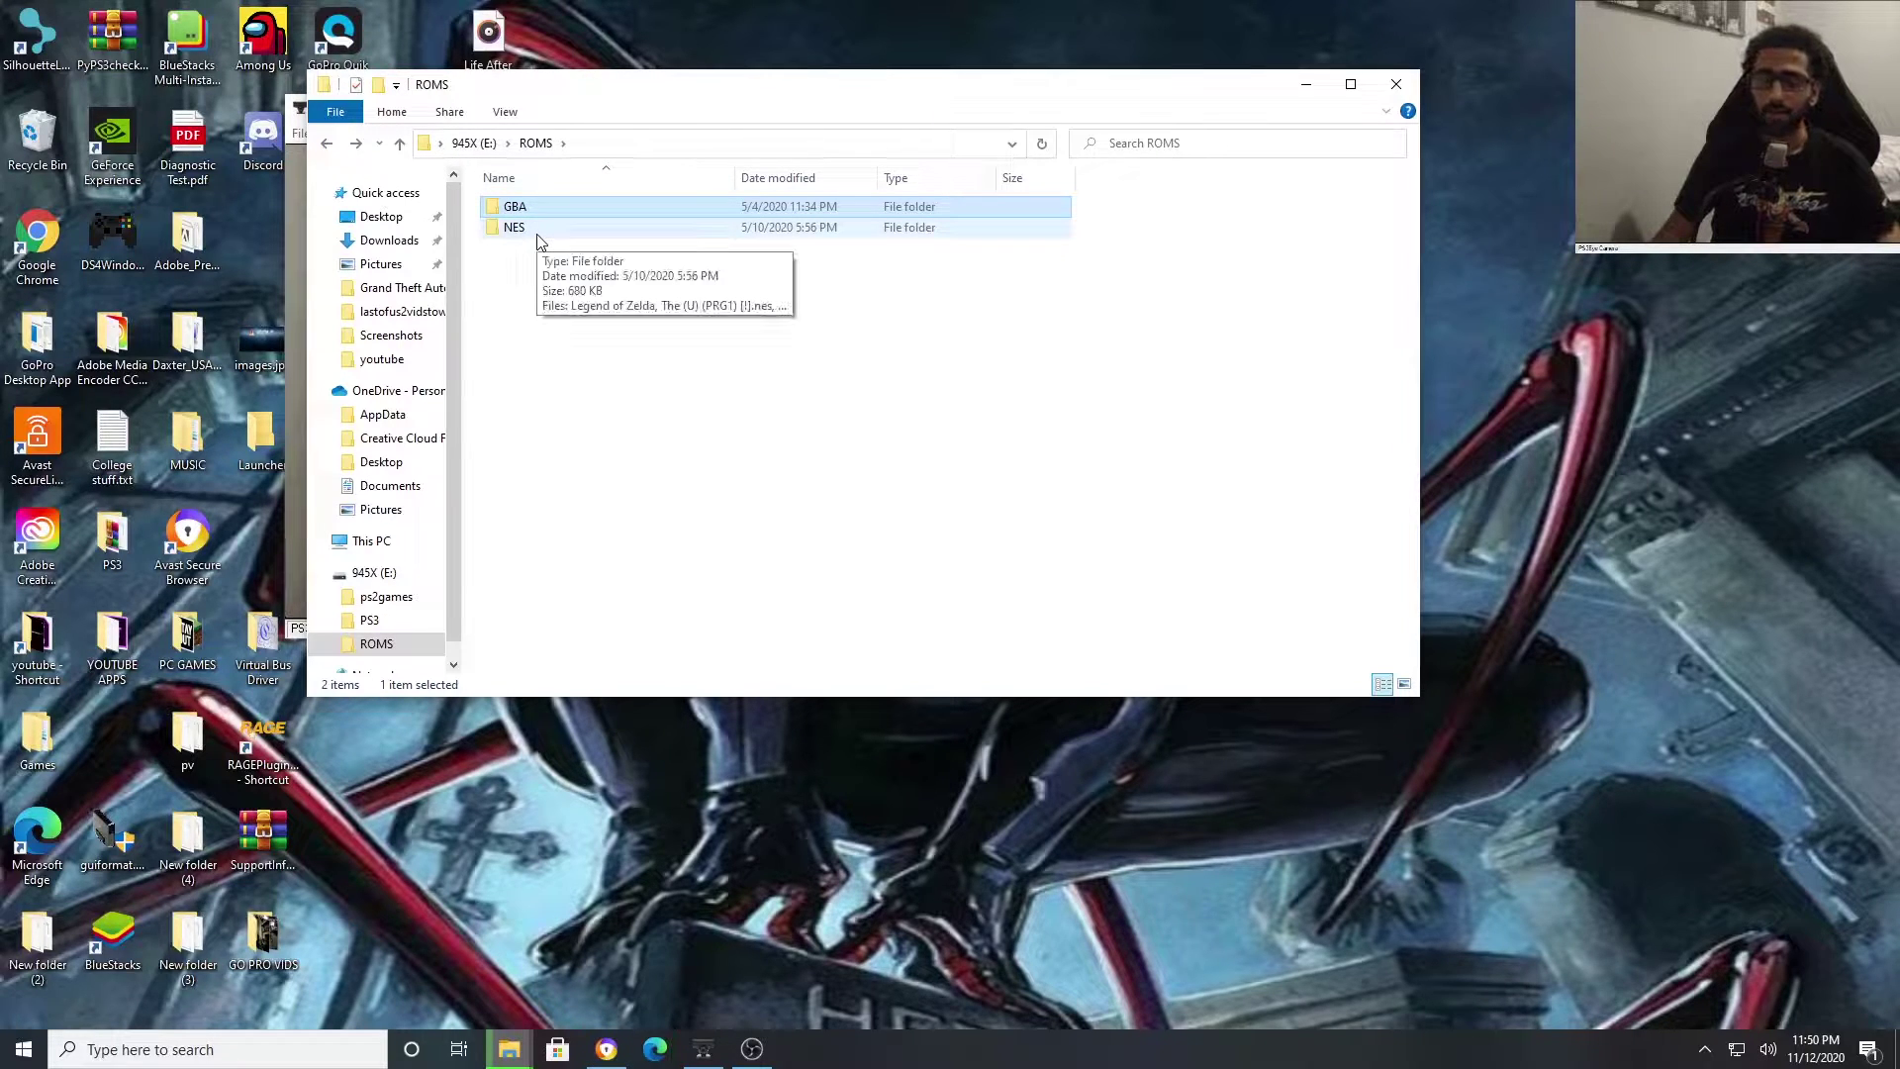
pyautogui.doubleClick(584, 206)
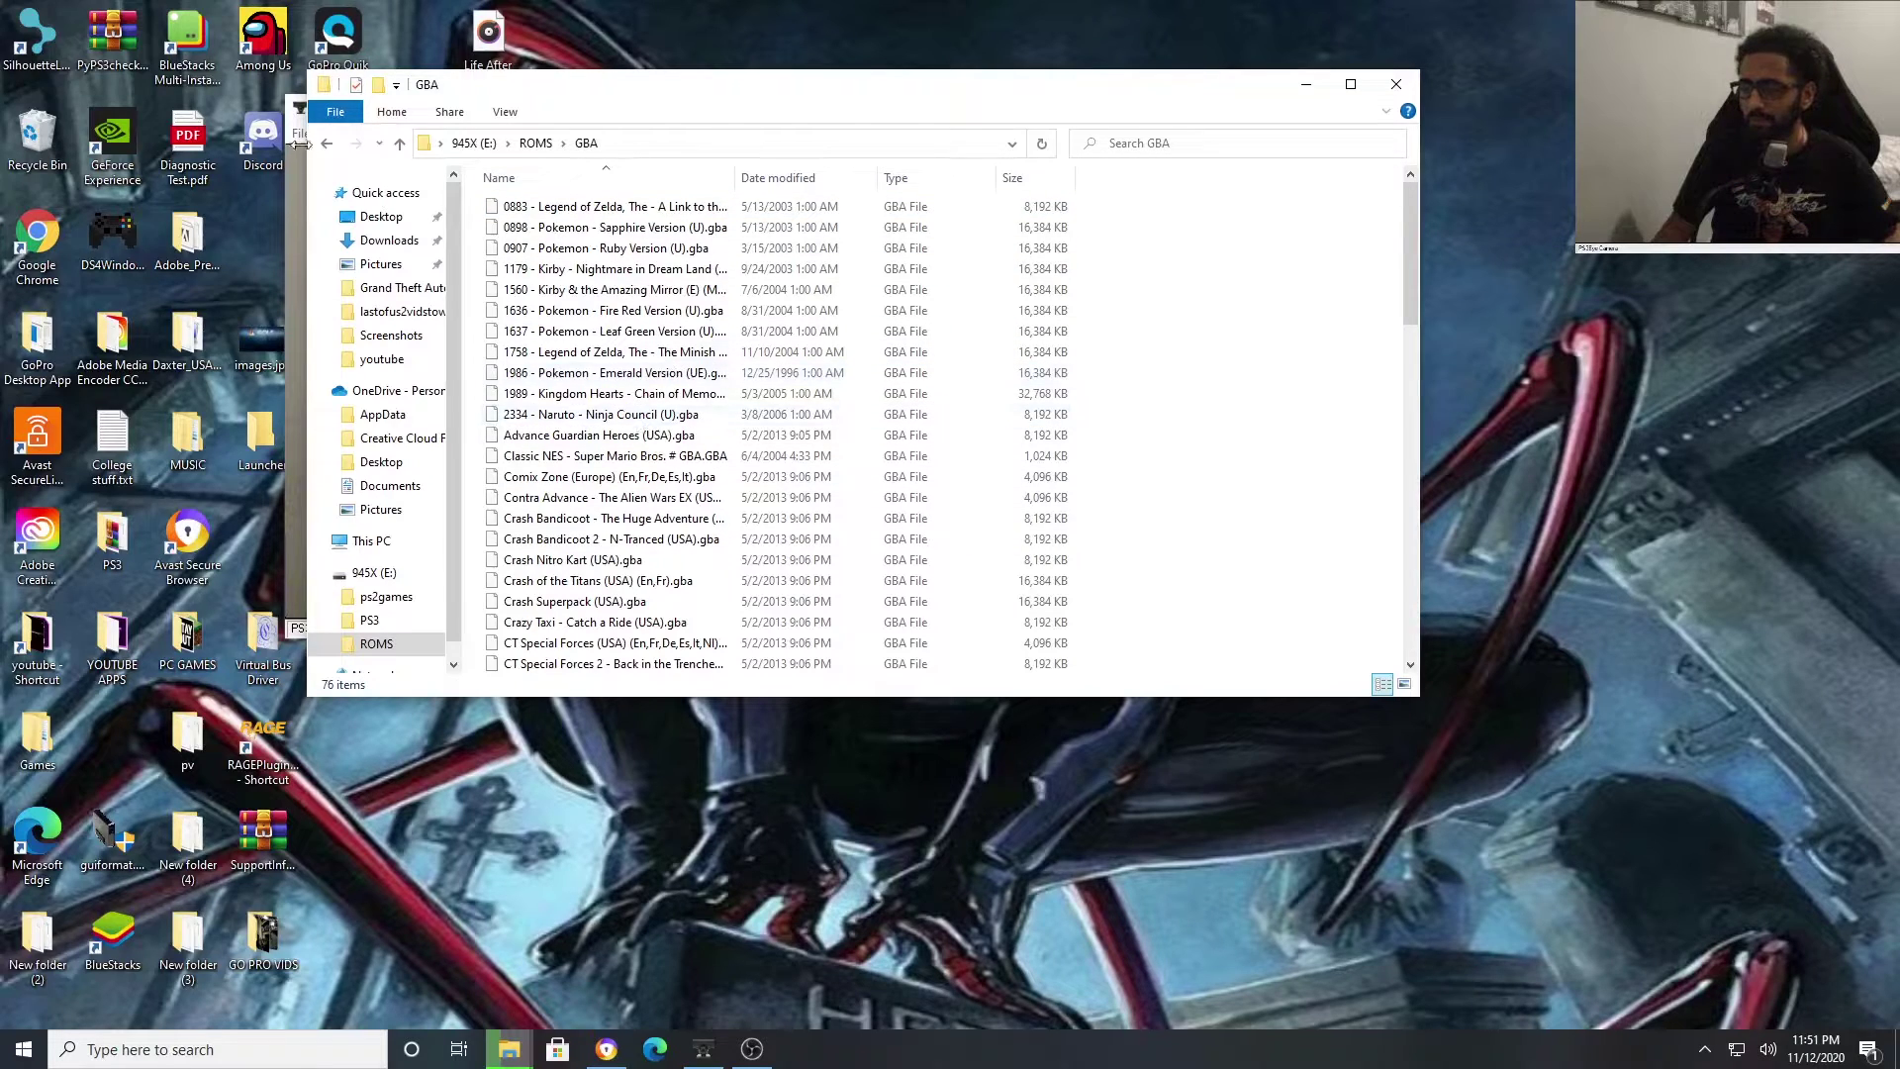
# Leave the GBA folder, return to the root of the 945X (E:) USB drive and eject the drive.
pyautogui.click(329, 146)
pyautogui.doubleClick(587, 229)
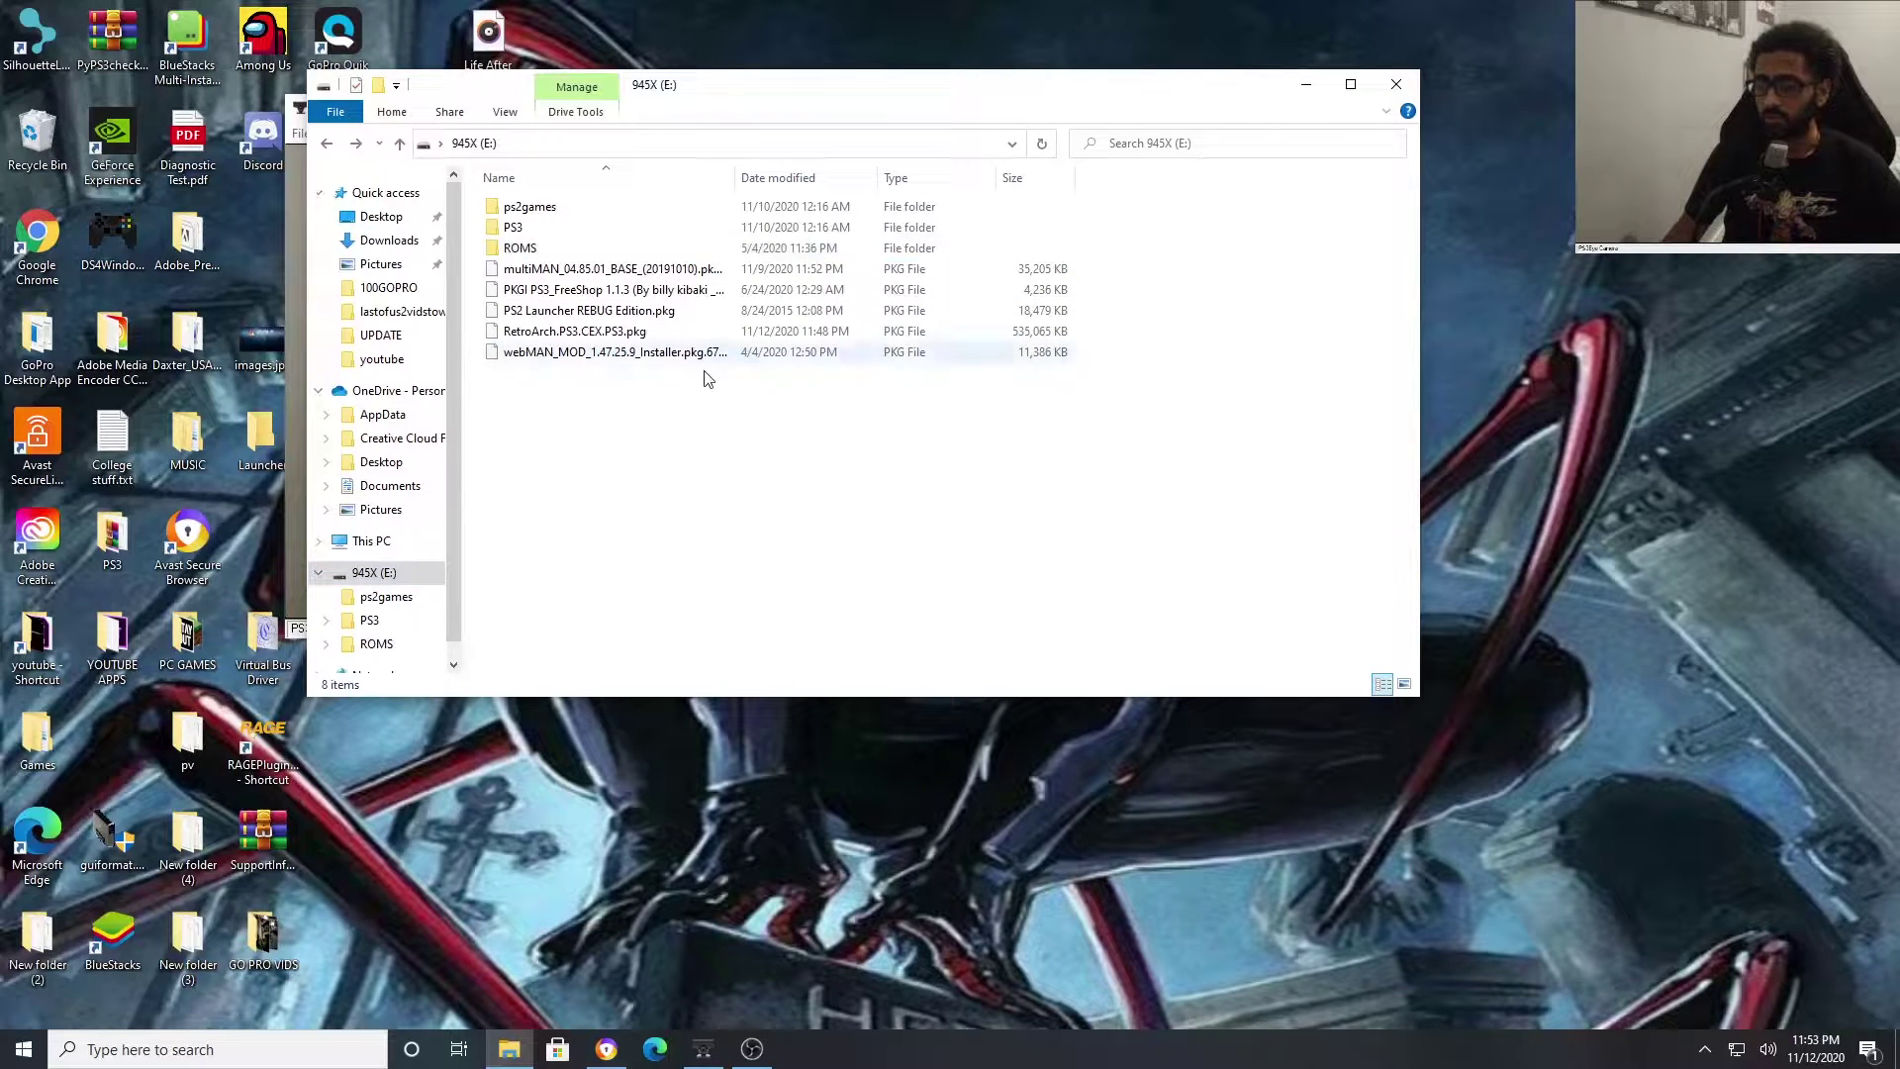
pyautogui.rightClick(428, 587)
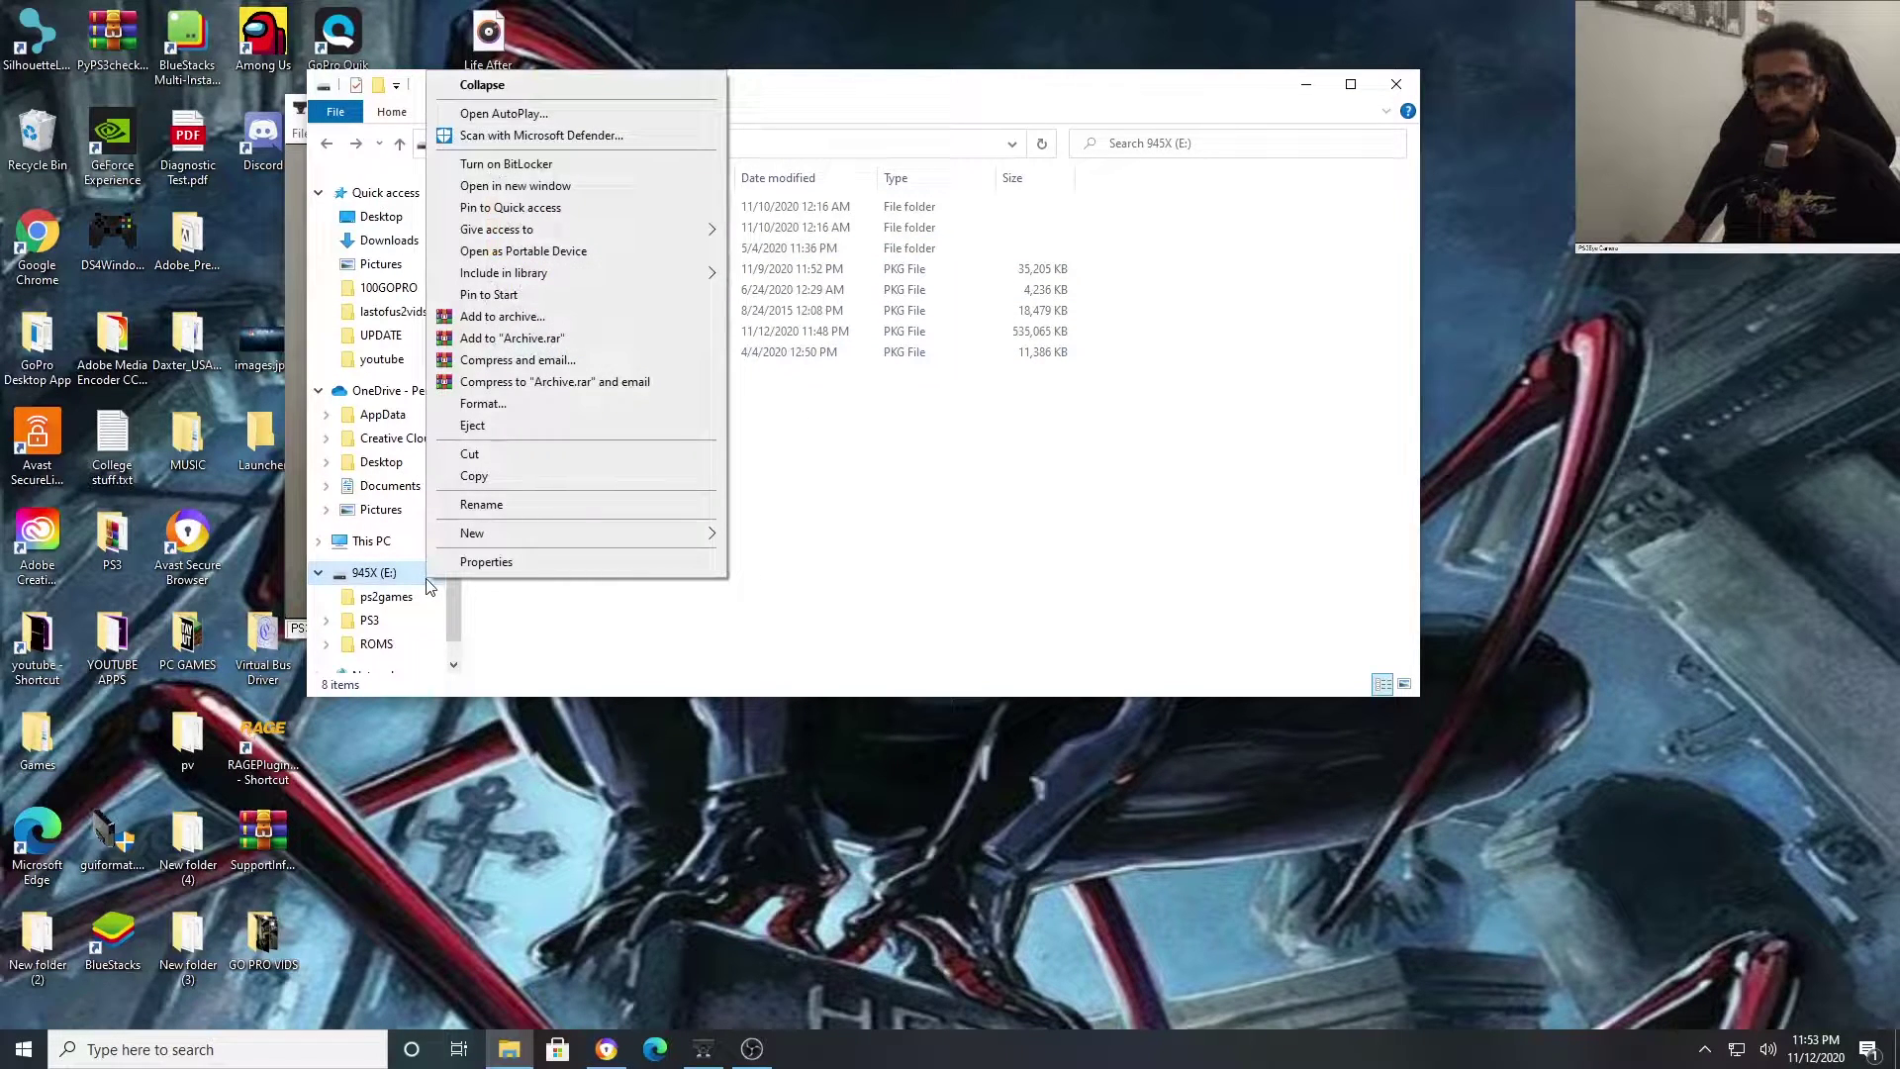
pyautogui.click(503, 429)
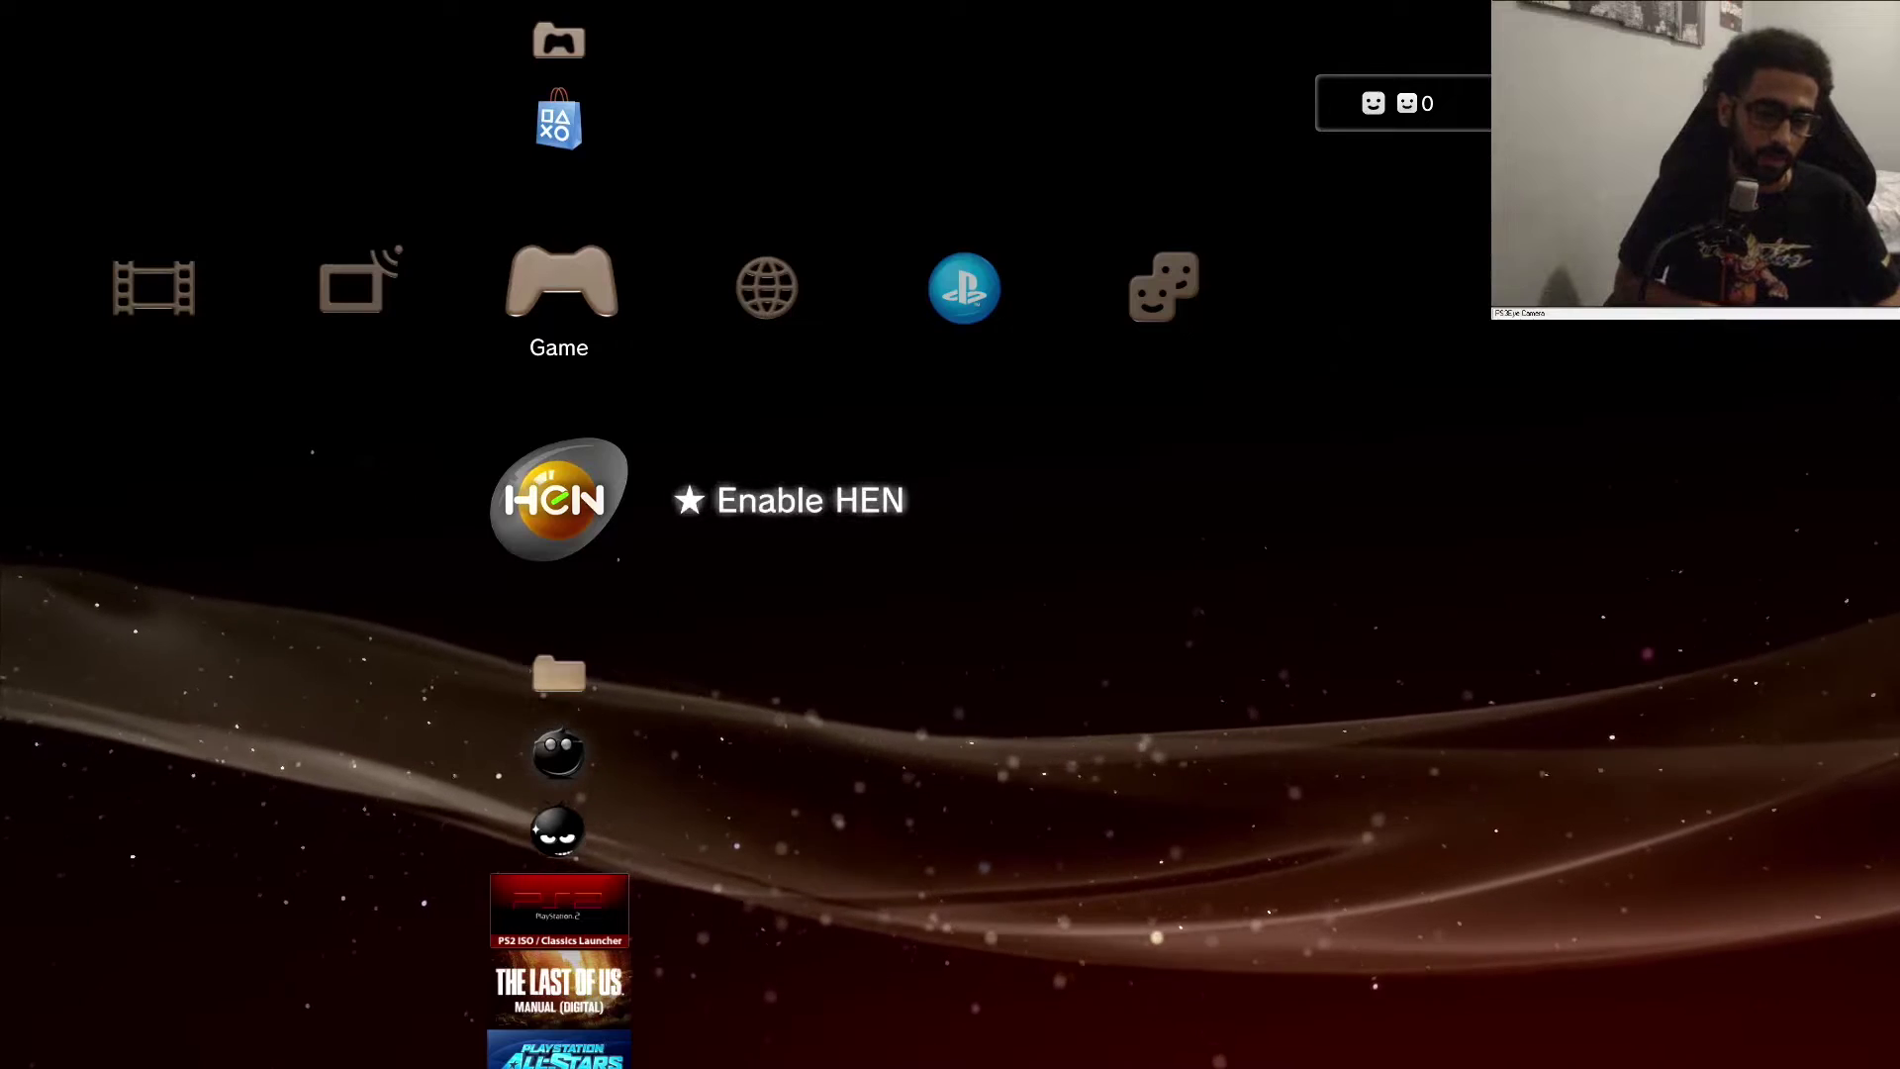
# Switch to the PS3 home menu, run Enable HEN and close the browser it opens.
pyautogui.press('Return')
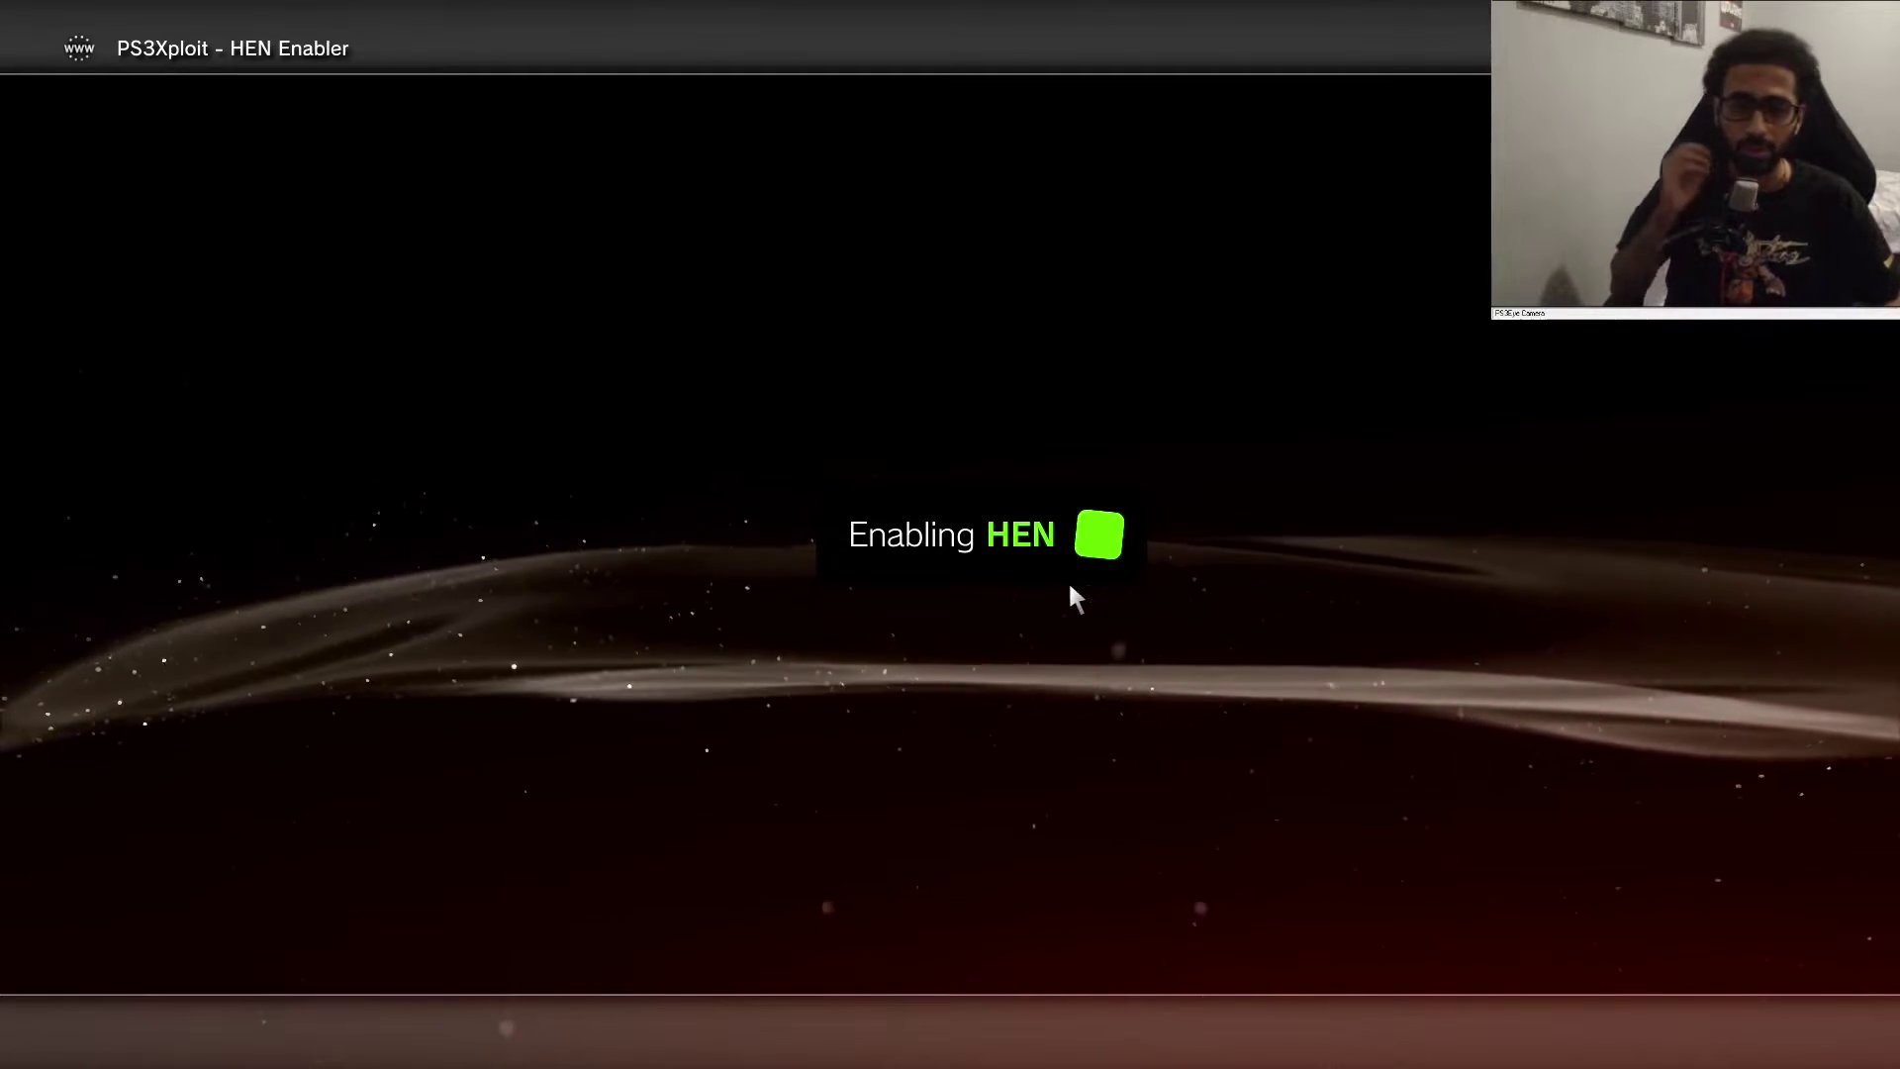
pyautogui.press('Escape')
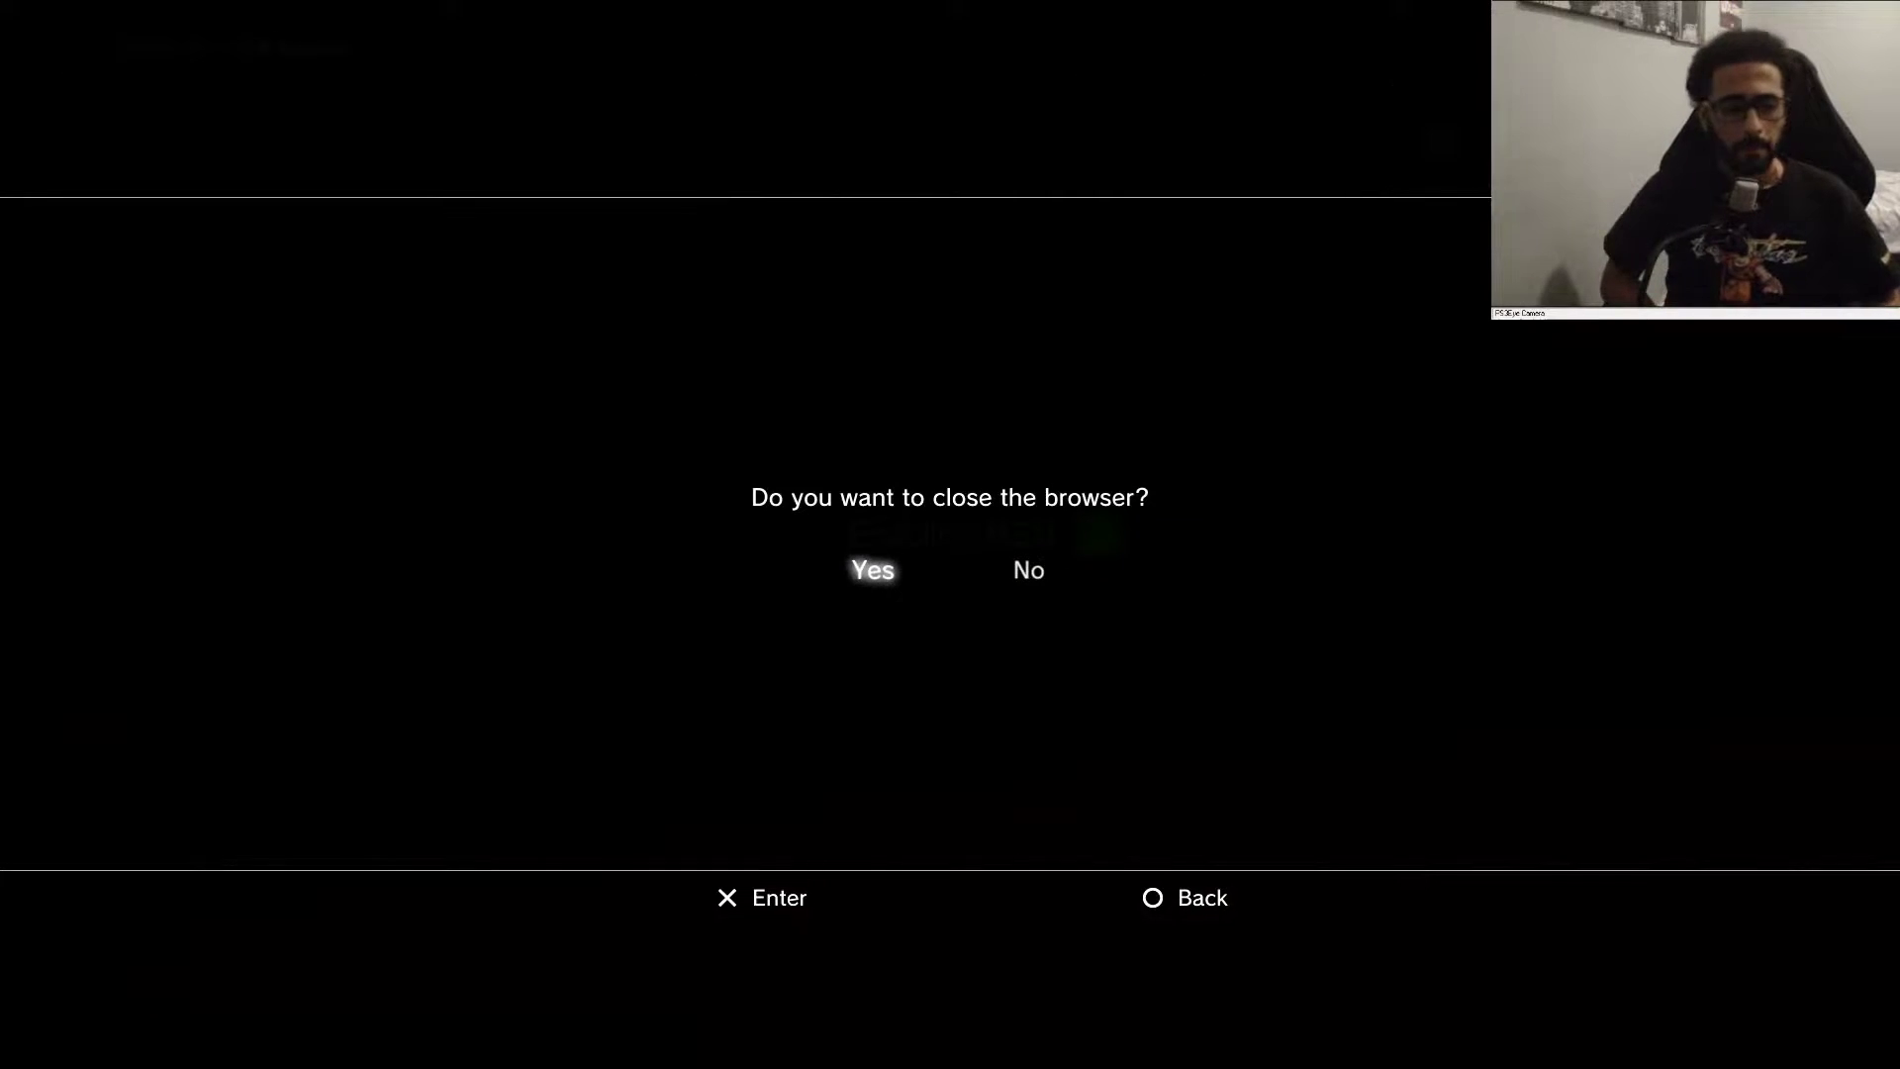
pyautogui.press('Return')
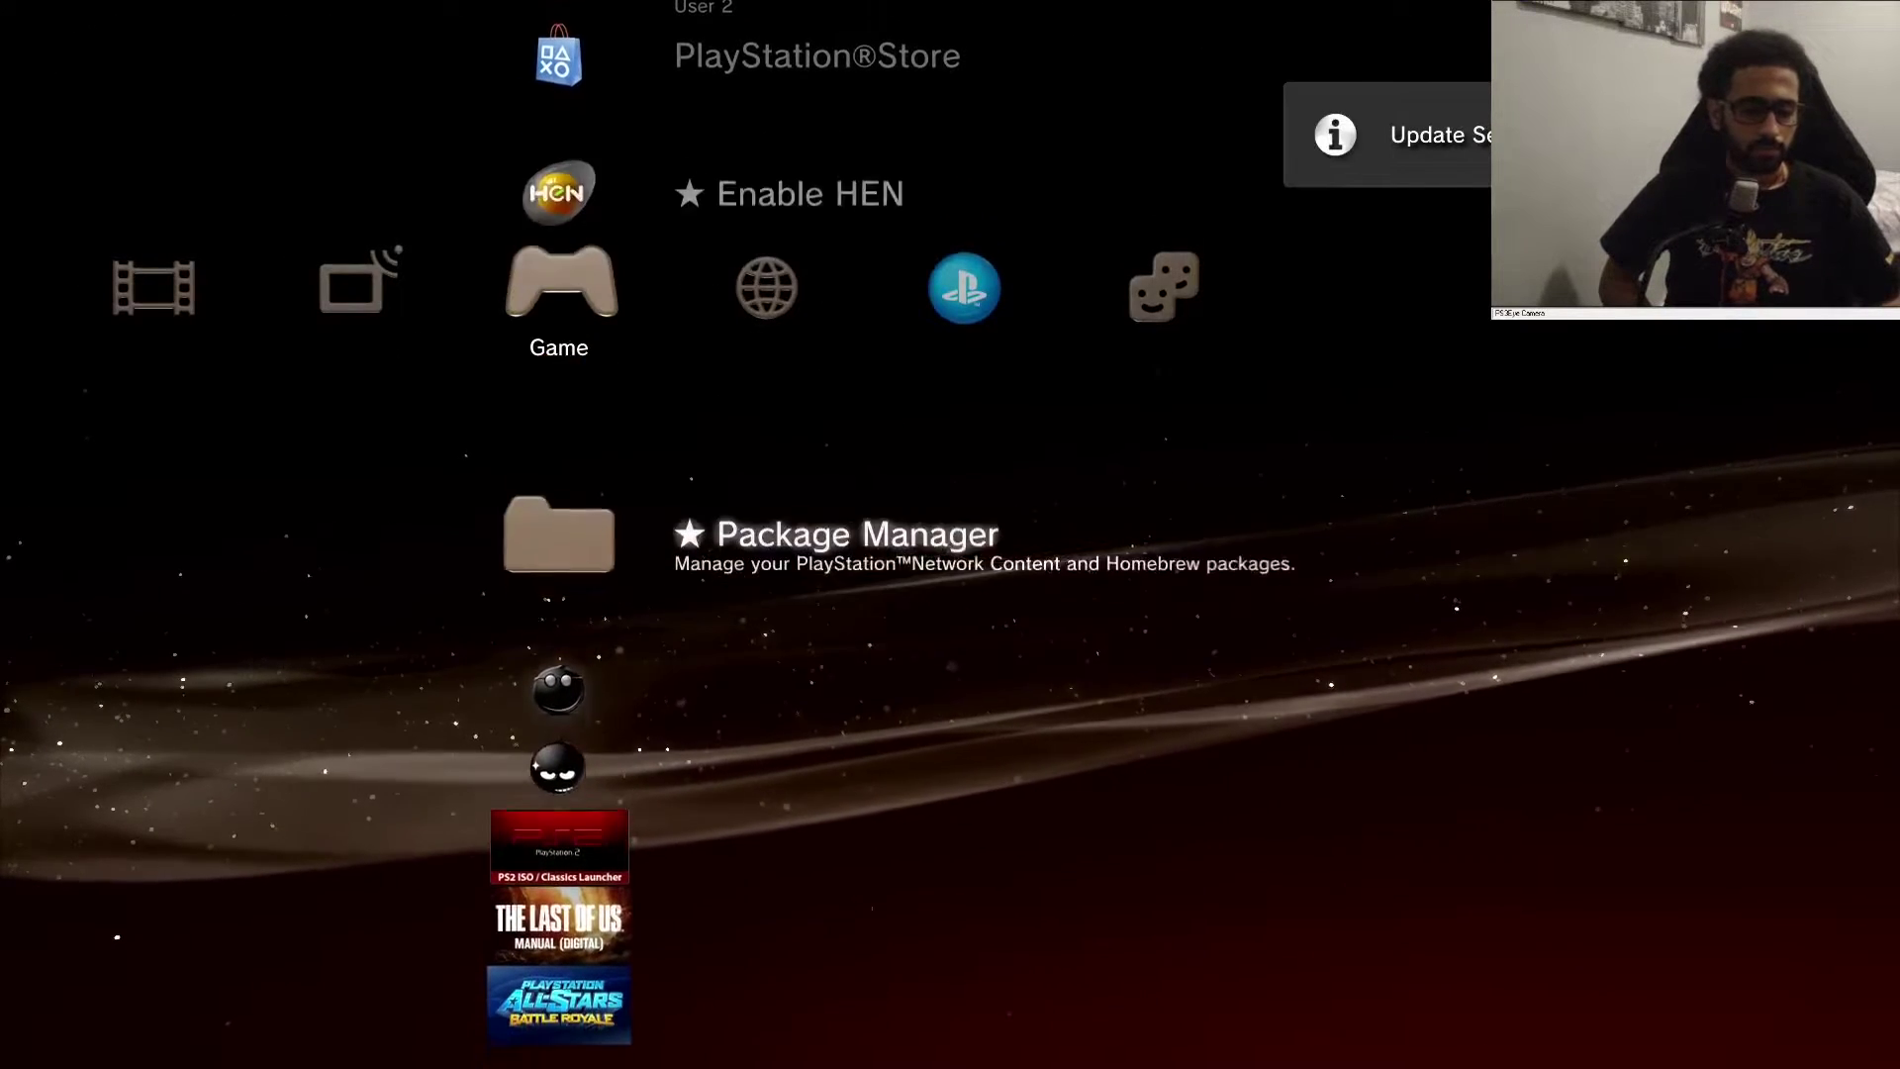
# Look through the entries above Package Manager in the Game category, including the saved data utilities.
pyautogui.press('Down')
pyautogui.press('Up')
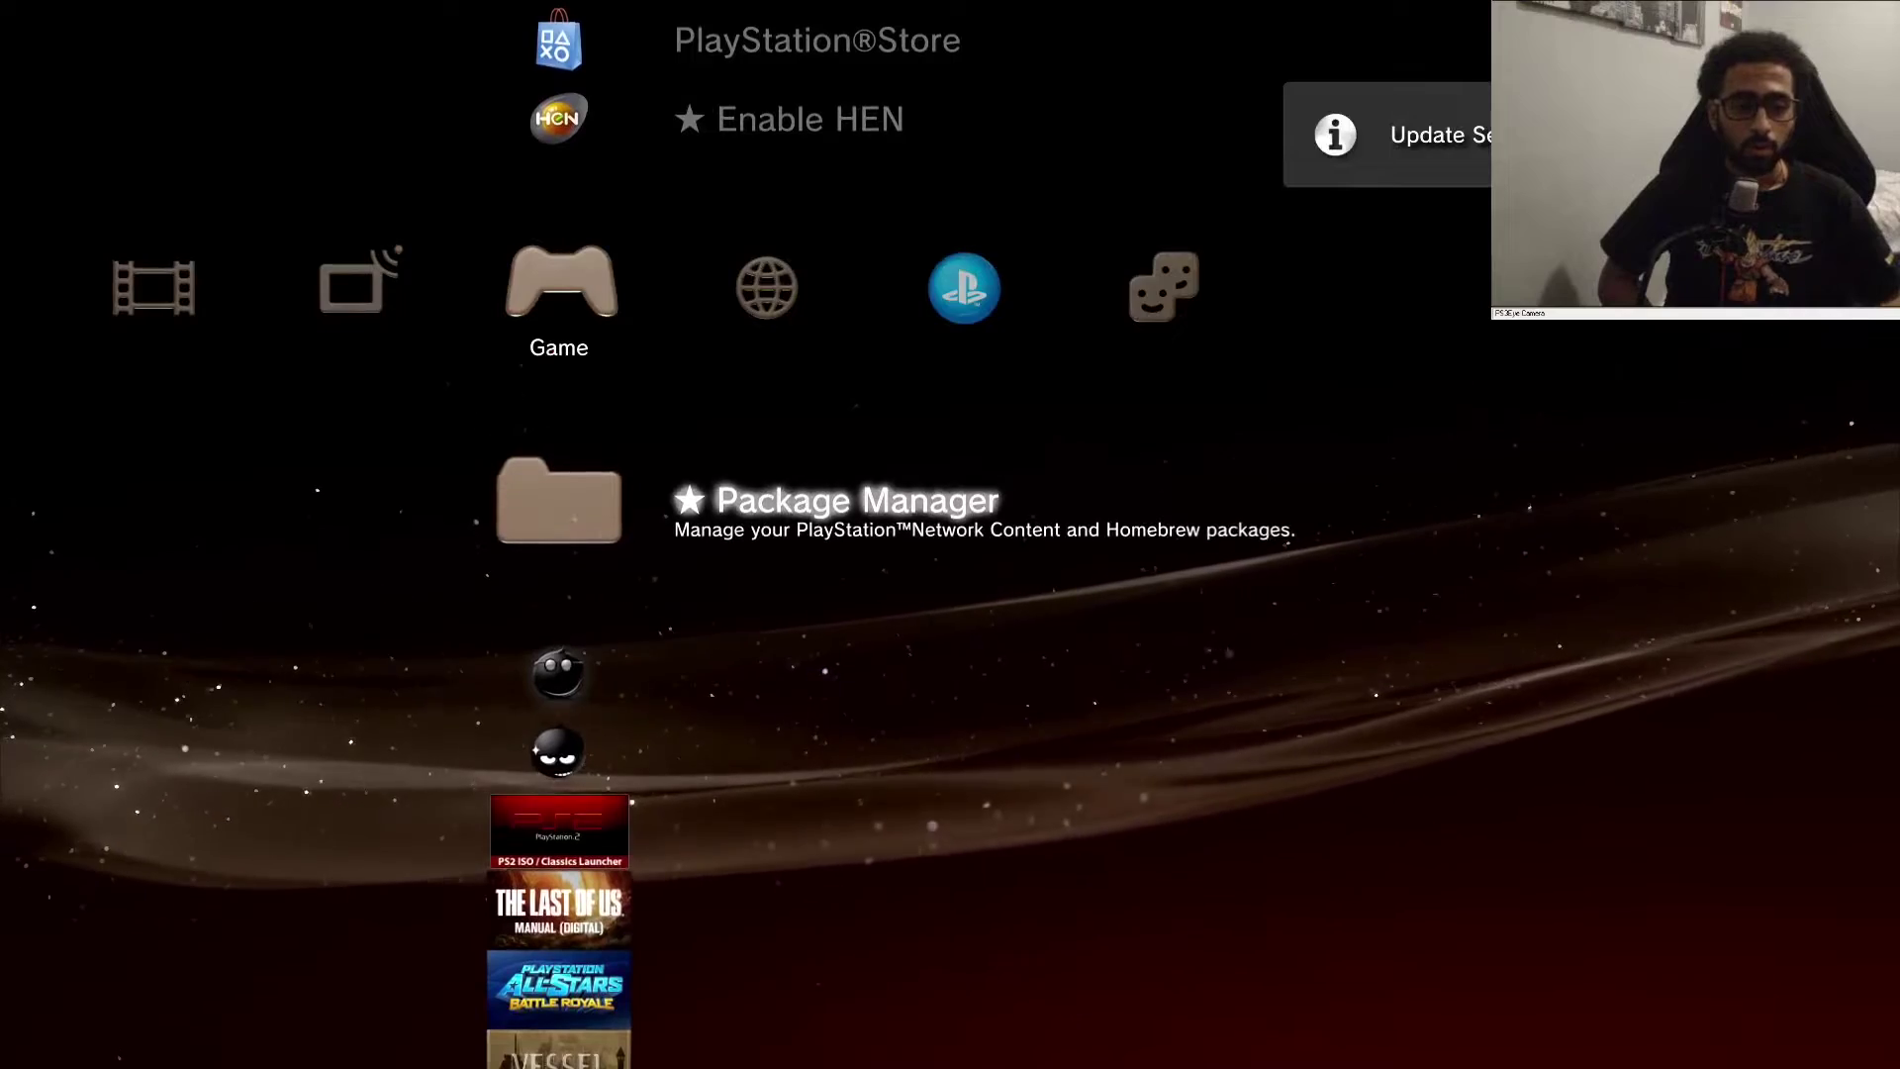
pyautogui.press('Up')
pyautogui.press('Up')
pyautogui.press('Up')
pyautogui.press('Up')
pyautogui.press('Up')
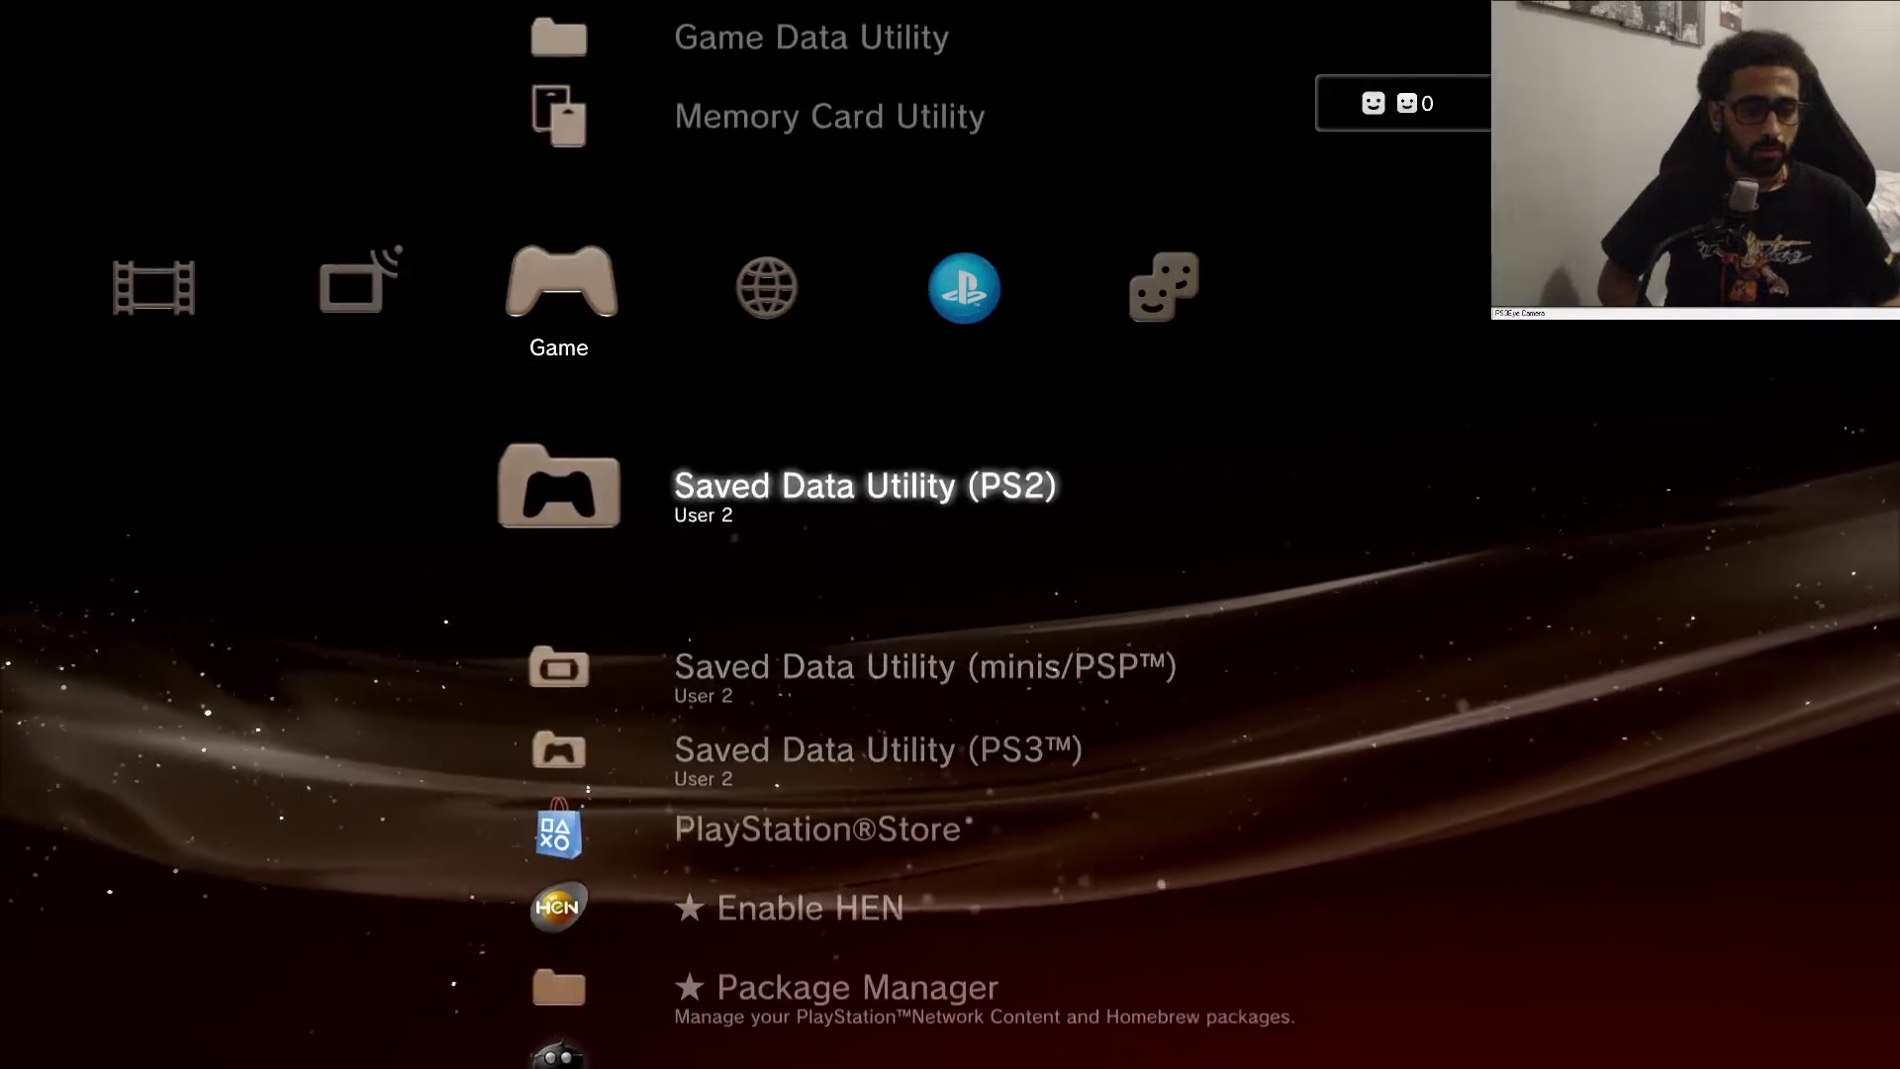
pyautogui.press('Up')
pyautogui.press('Up')
# Open Package Manager and list the packages in the storage device's root through Install Package Files with the Standard option.
pyautogui.press('Down')
pyautogui.press('Down')
pyautogui.press('Down')
pyautogui.press('Down')
pyautogui.press('Down')
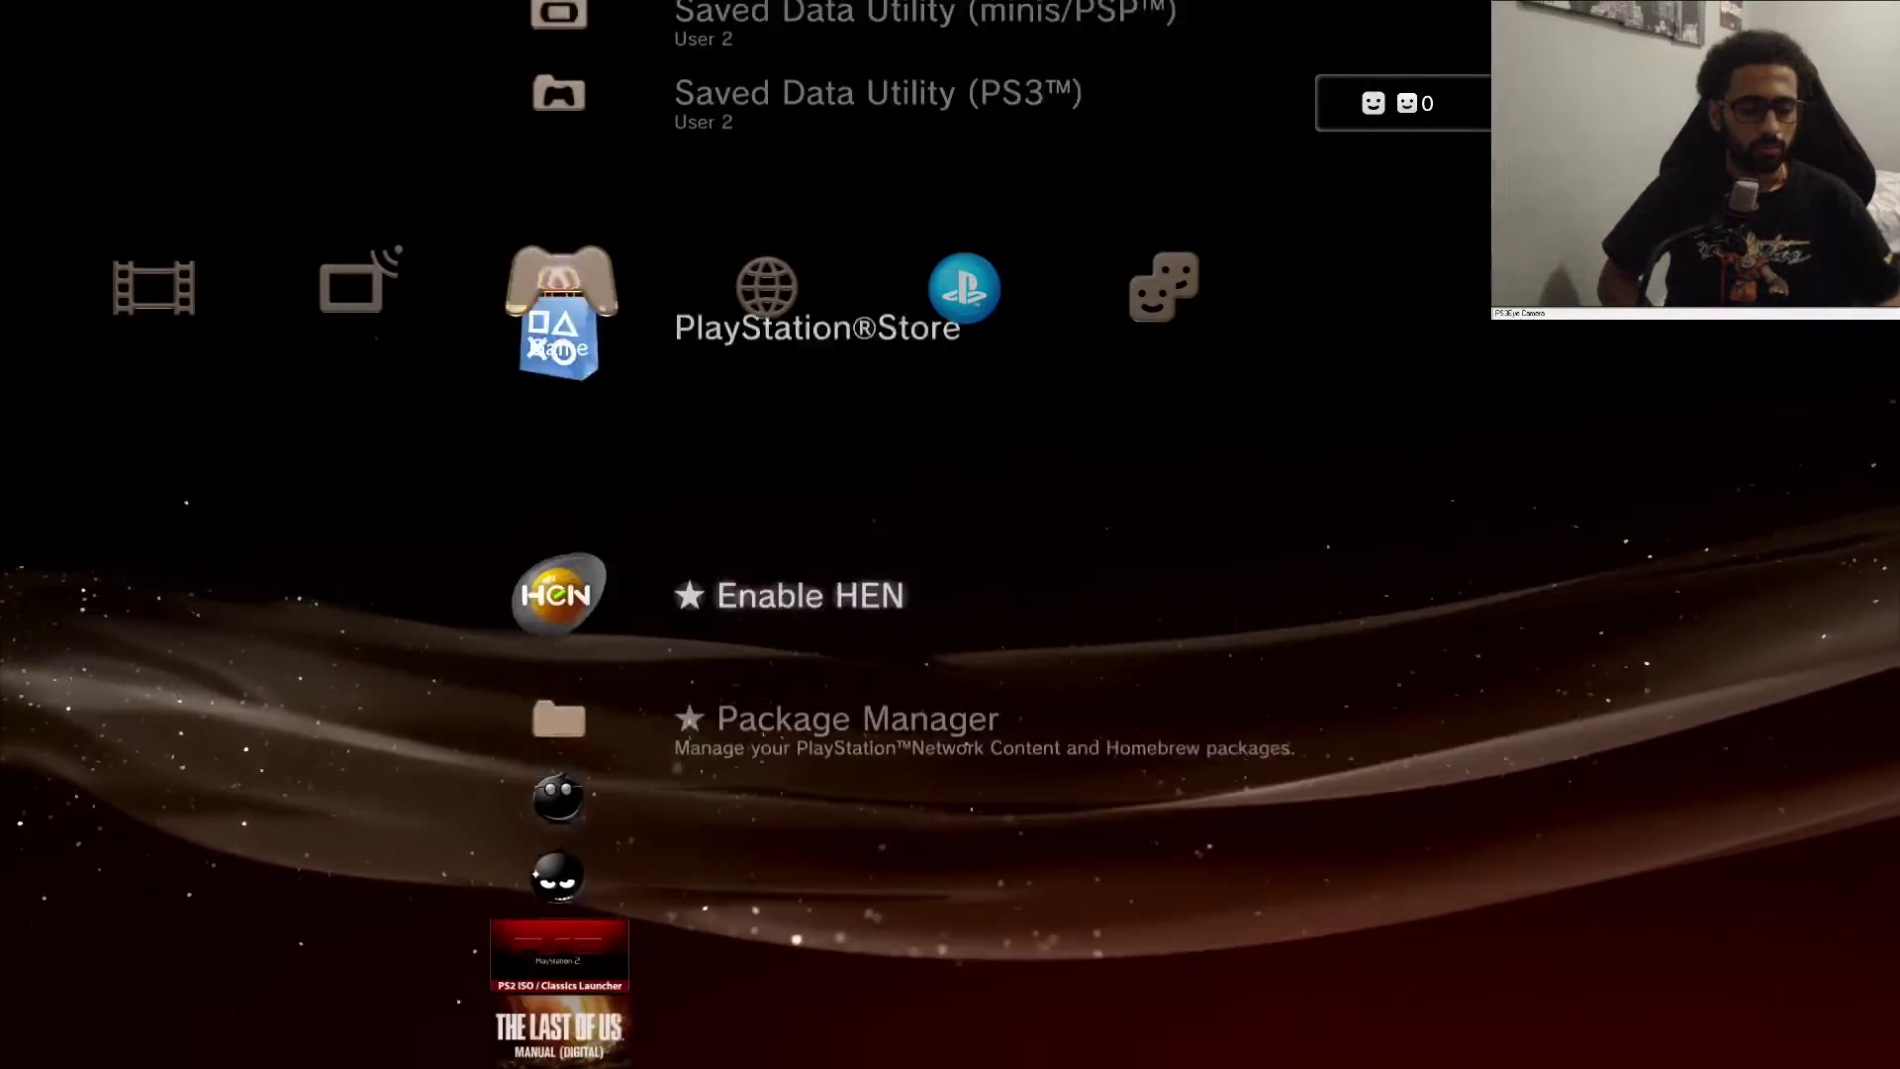
pyautogui.press('Down')
pyautogui.press('Down')
pyautogui.press('Return')
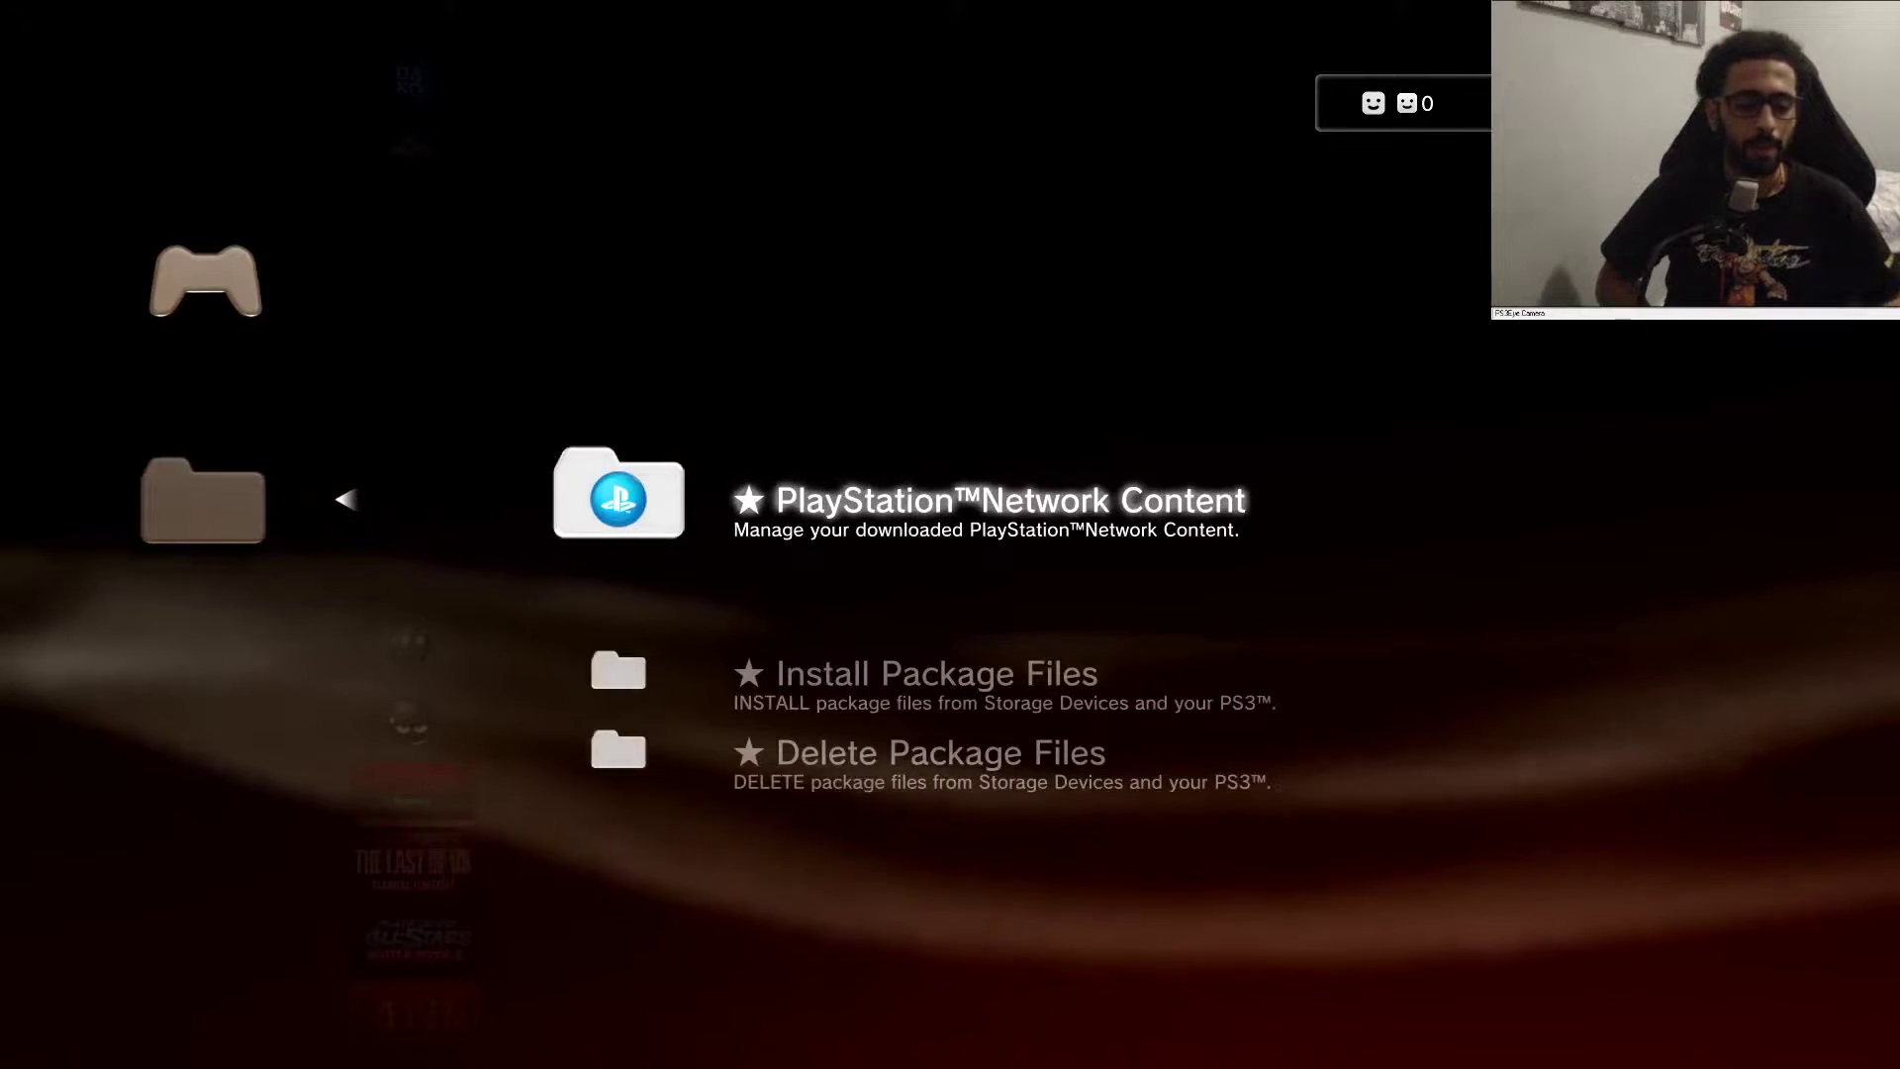
pyautogui.press('Down')
pyautogui.press('Return')
pyautogui.press('Down')
pyautogui.press('Down')
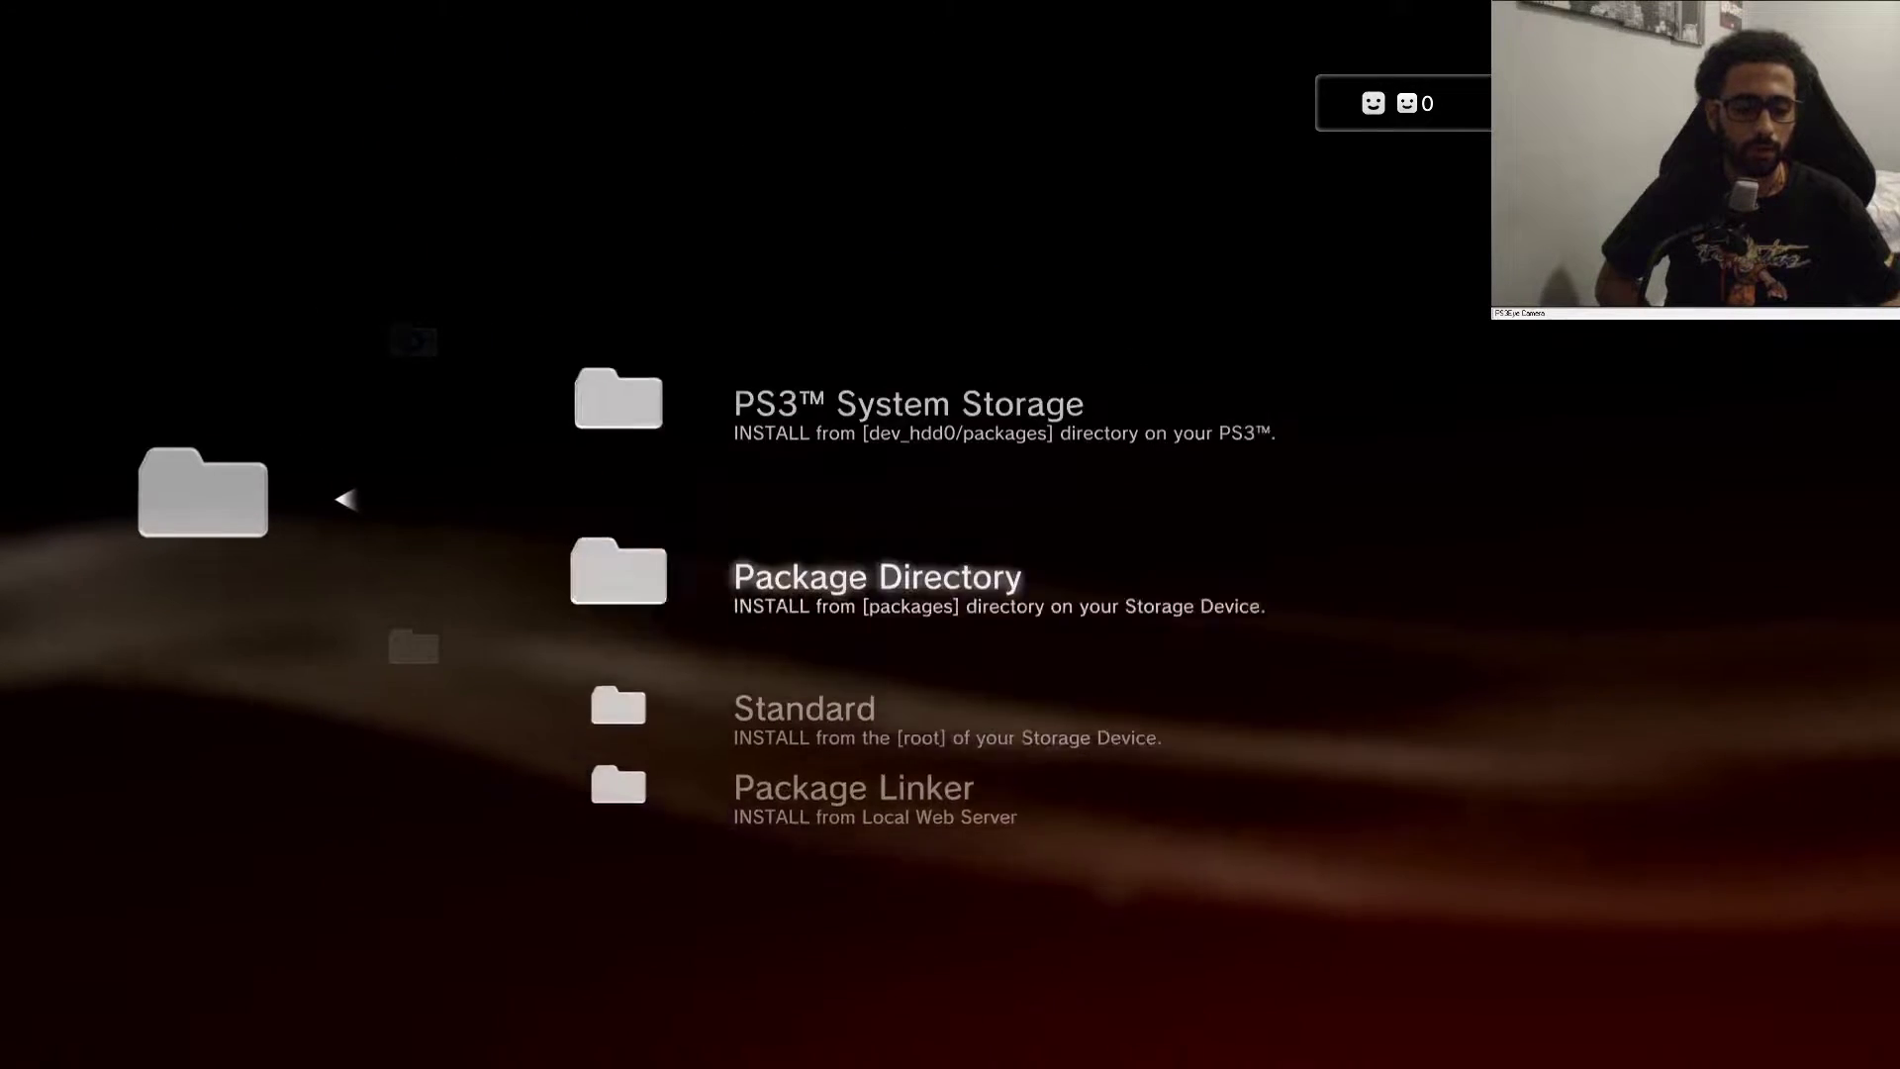
pyautogui.press('Return')
# Look through the storage device's installable packages for RetroArch.PS3.CEX.PS3.pkg.
pyautogui.press('Down')
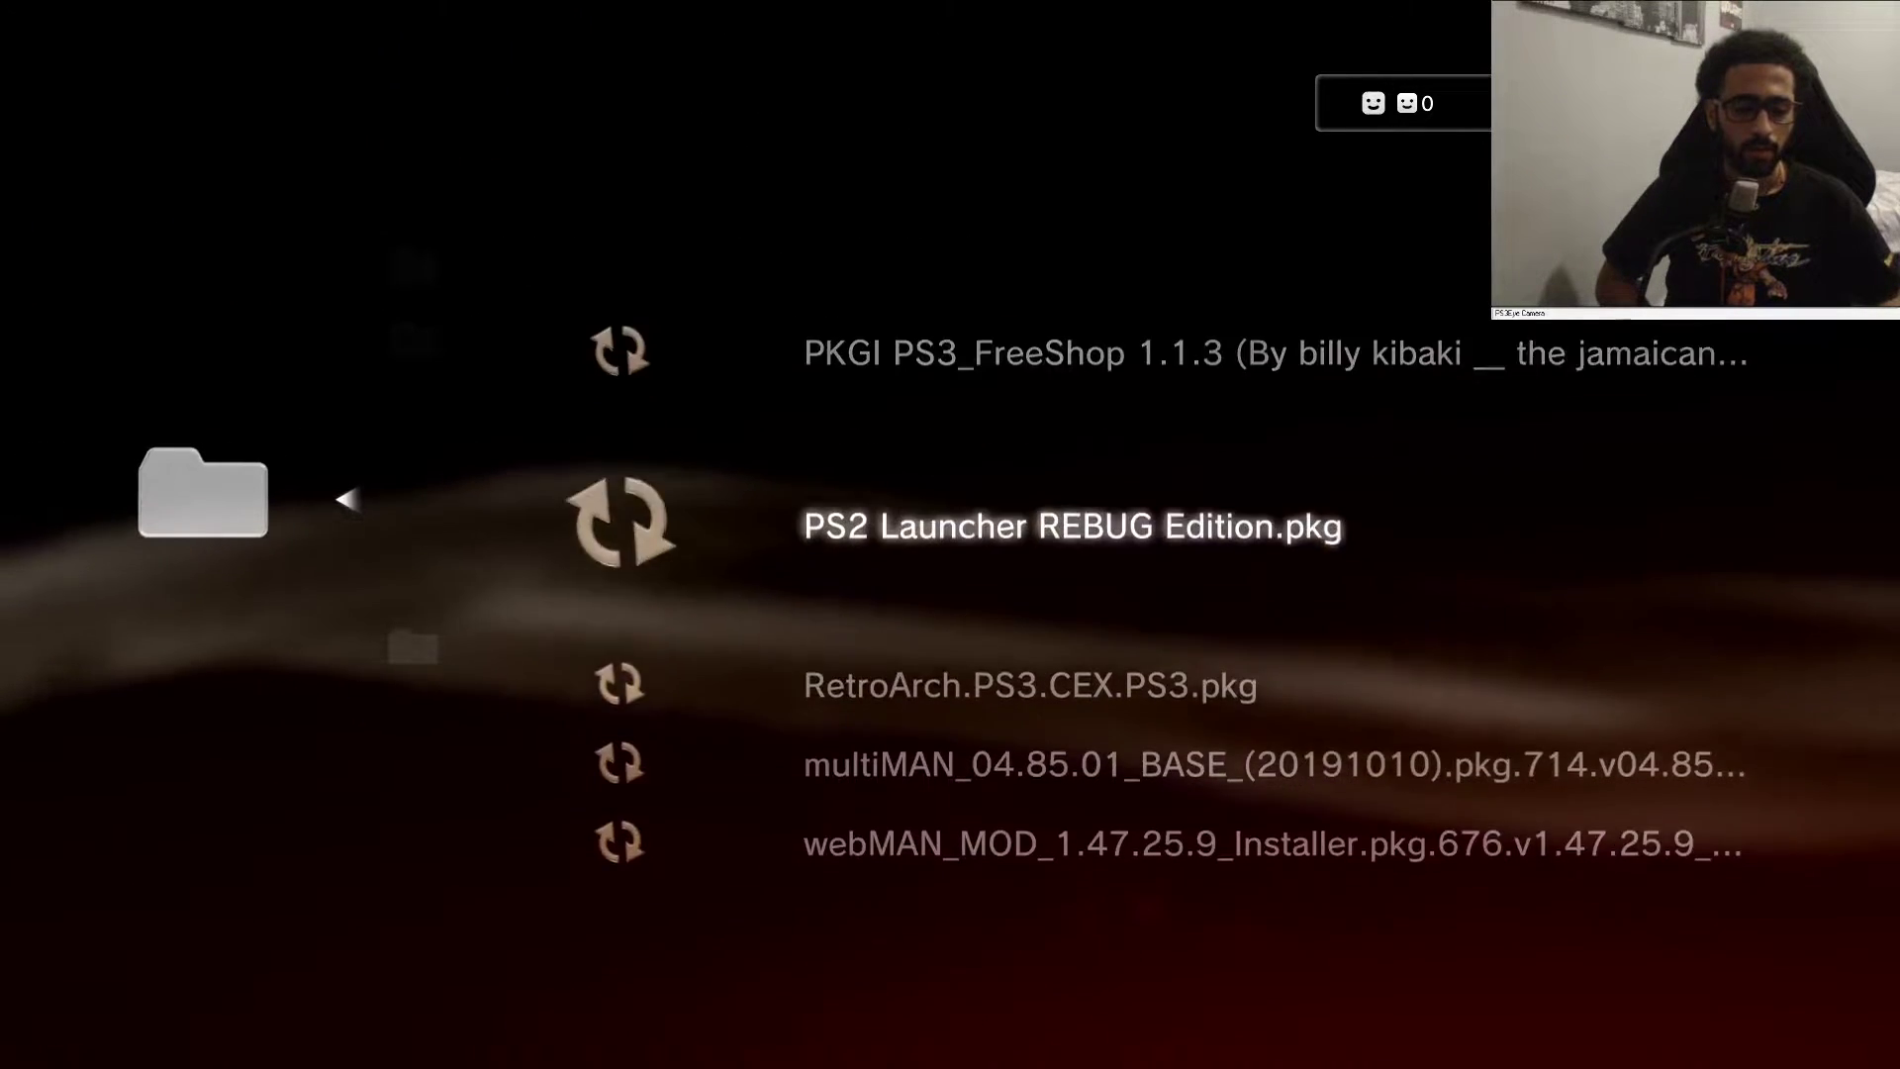
pyautogui.press('Up')
pyautogui.press('Down')
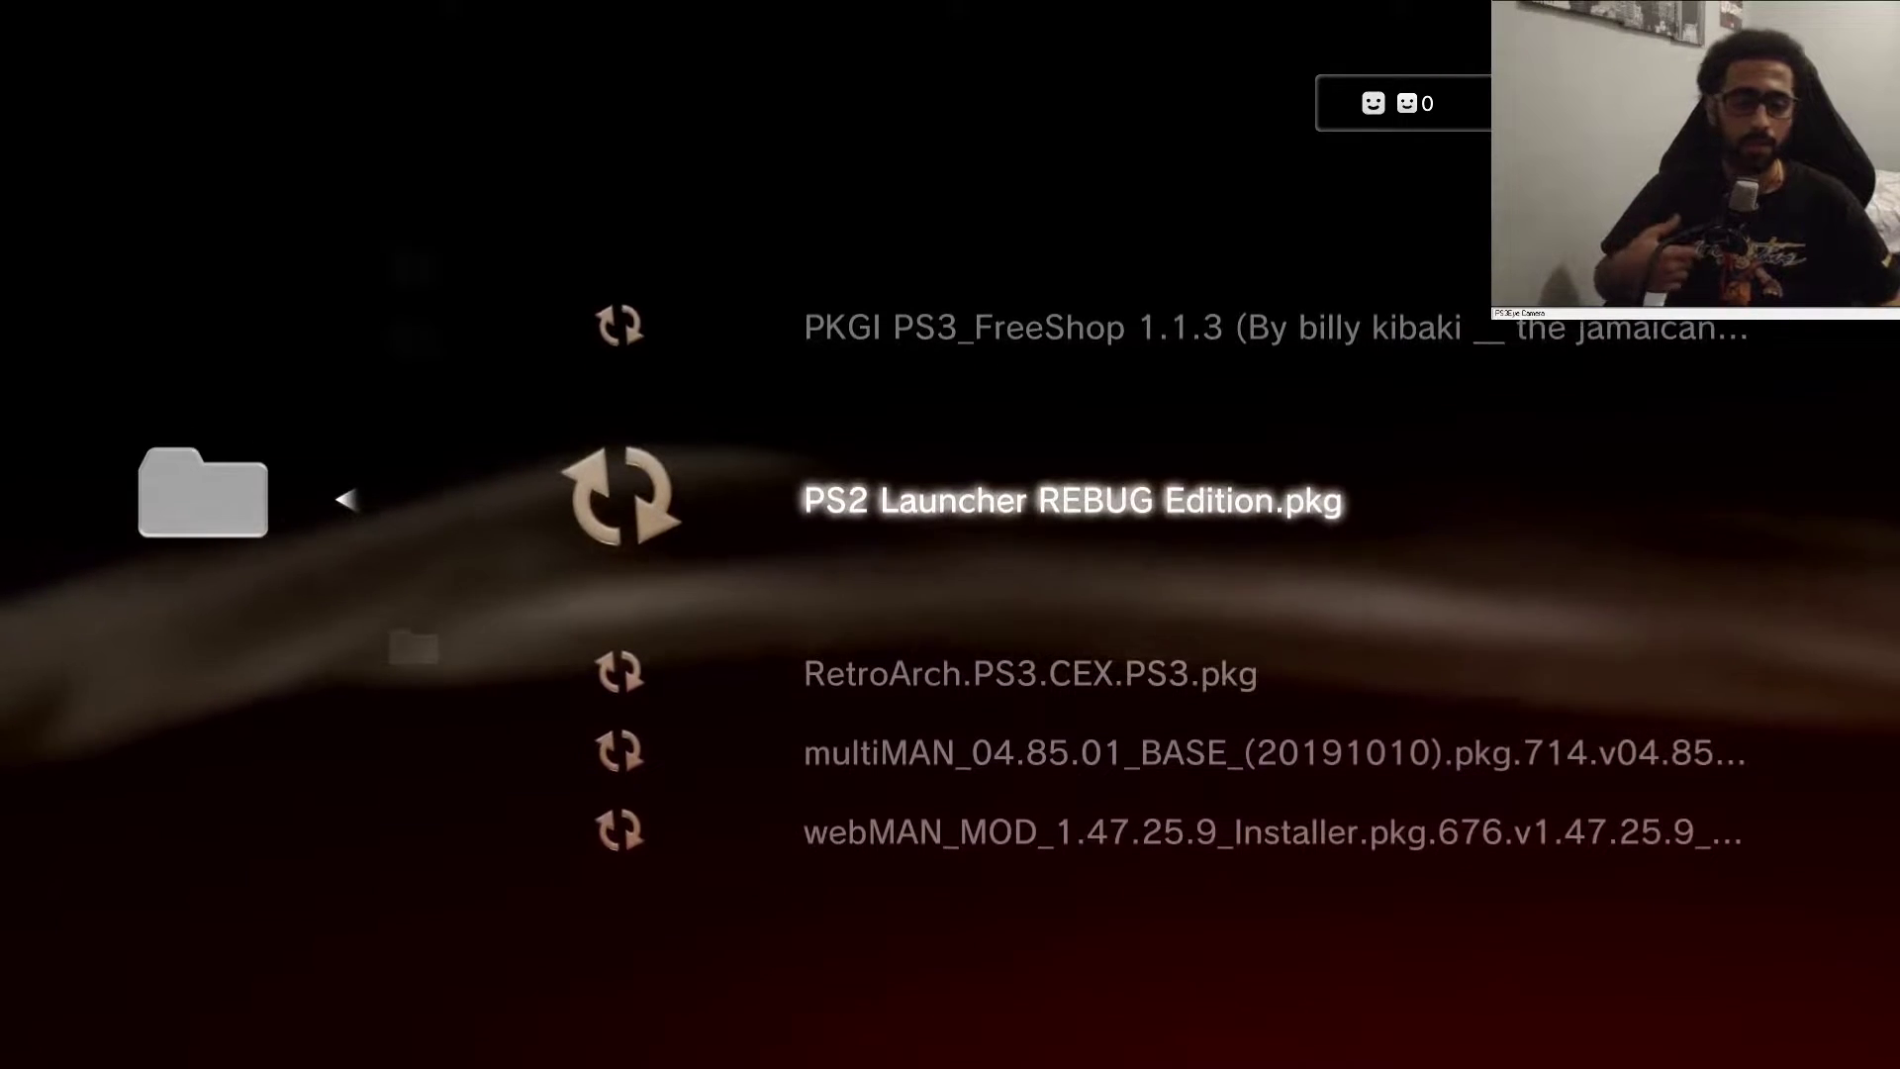